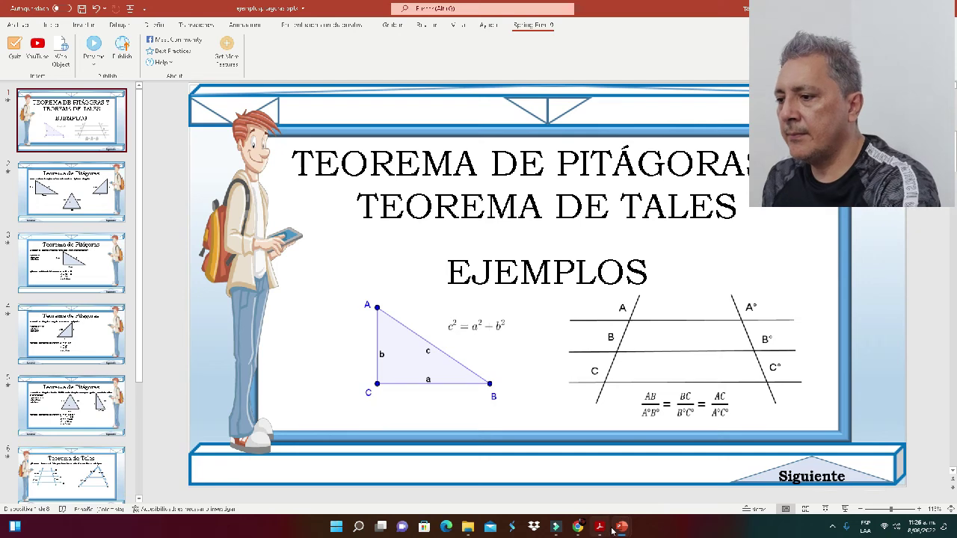
- Open a new Chrome tab and search Google for 'ispring free'
click(578, 526)
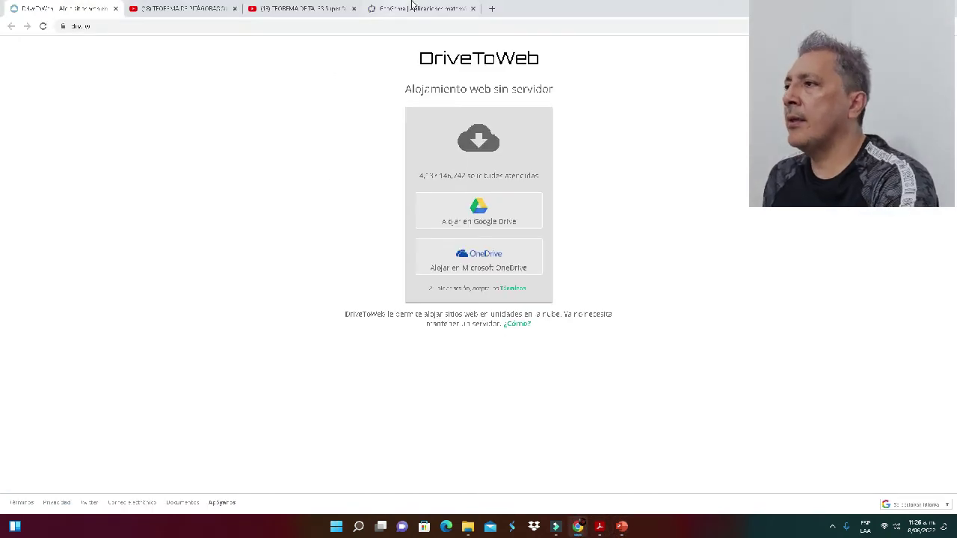
click(493, 9)
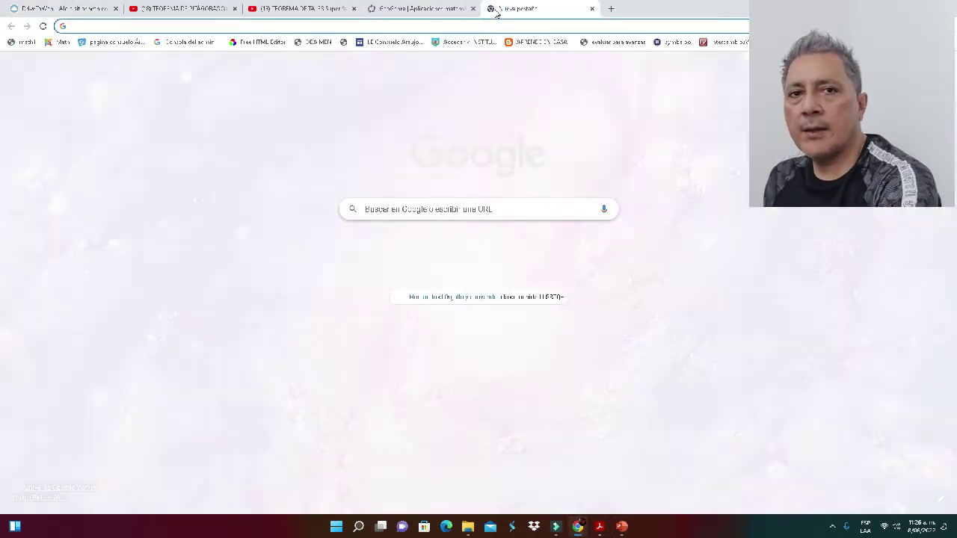
click(487, 27)
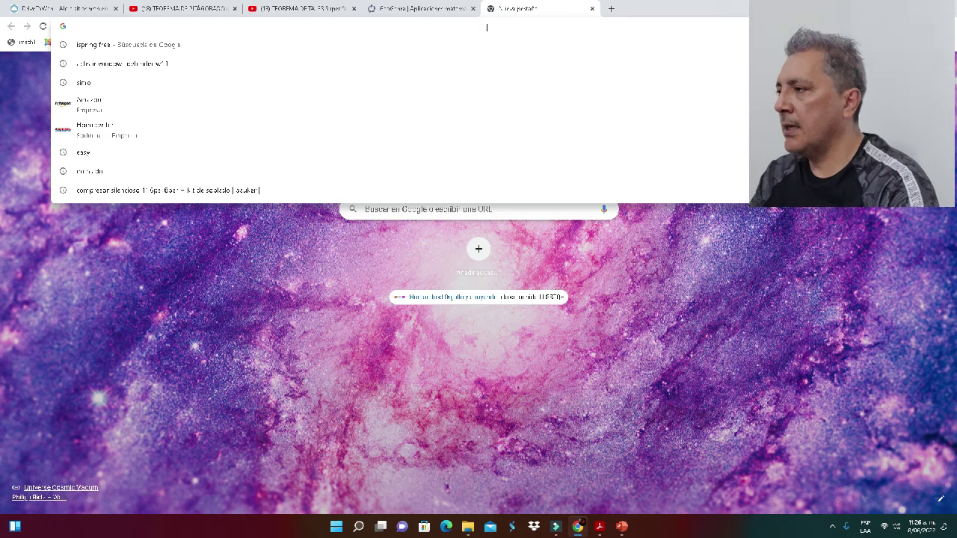
text(ispring)
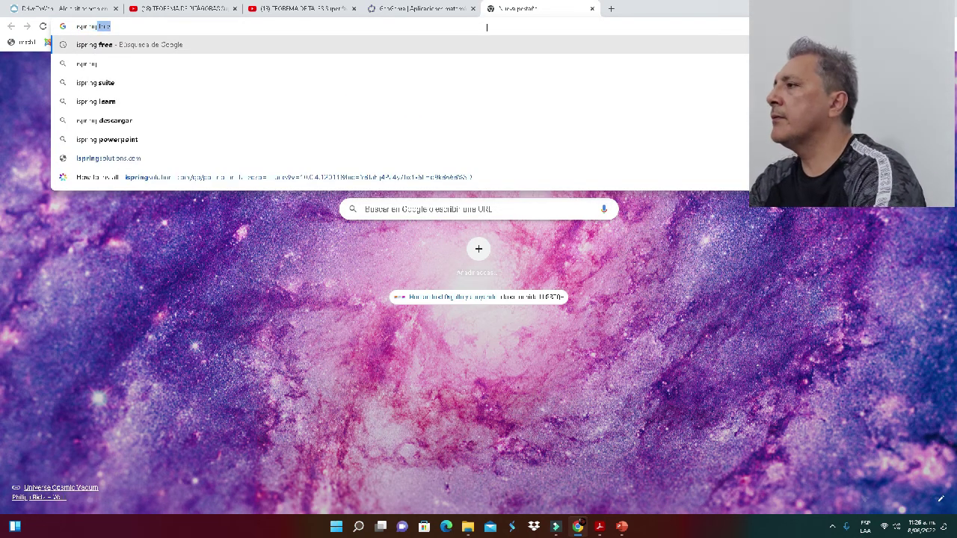
click(85, 44)
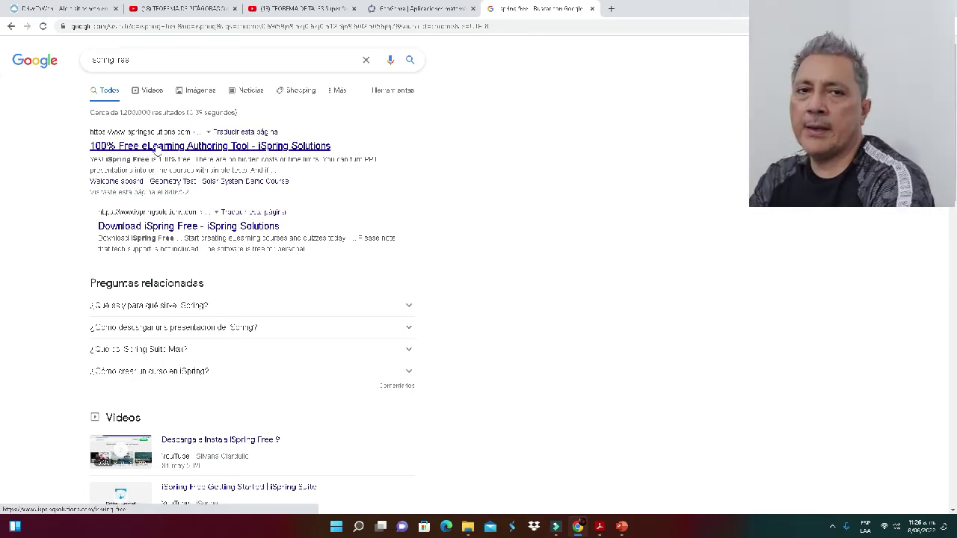
- Open the '100% Free eLearning Authoring Tool - iSpring Solutions' result and scroll through the page and back up
click(155, 148)
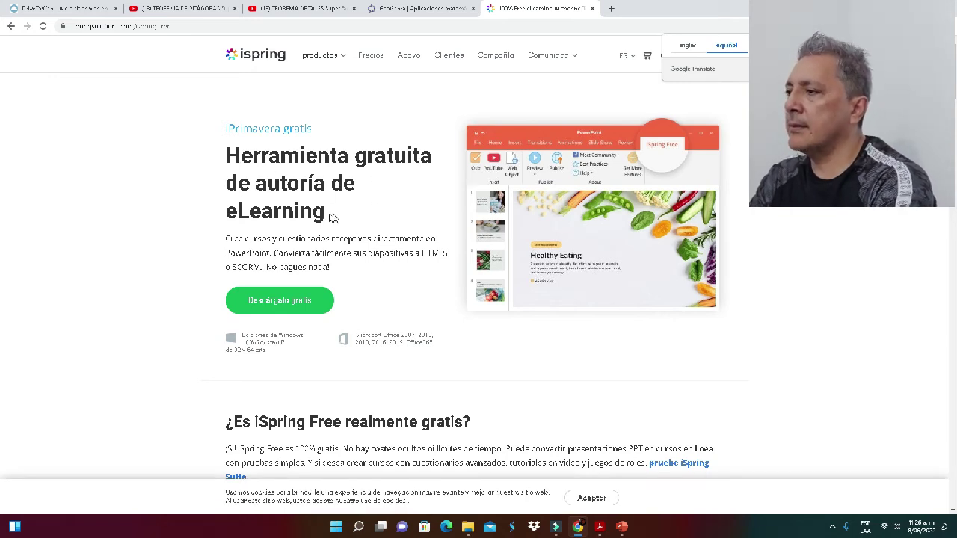
scroll(344, 217, down, 2)
scroll(344, 217, down, 2)
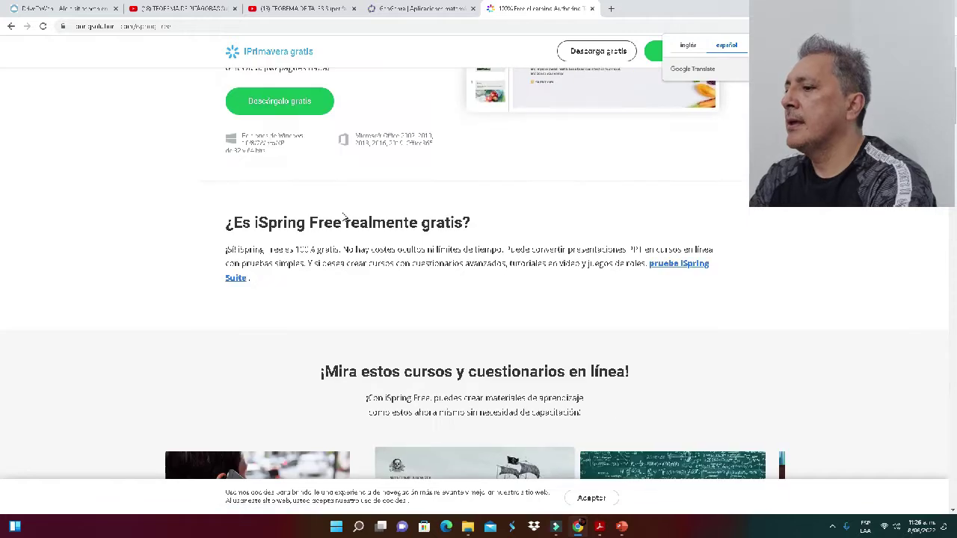
scroll(344, 217, down, 3)
scroll(344, 217, down, 3)
scroll(344, 217, down, 1)
scroll(344, 217, down, 3)
scroll(344, 217, down, 3)
scroll(344, 217, down, 3)
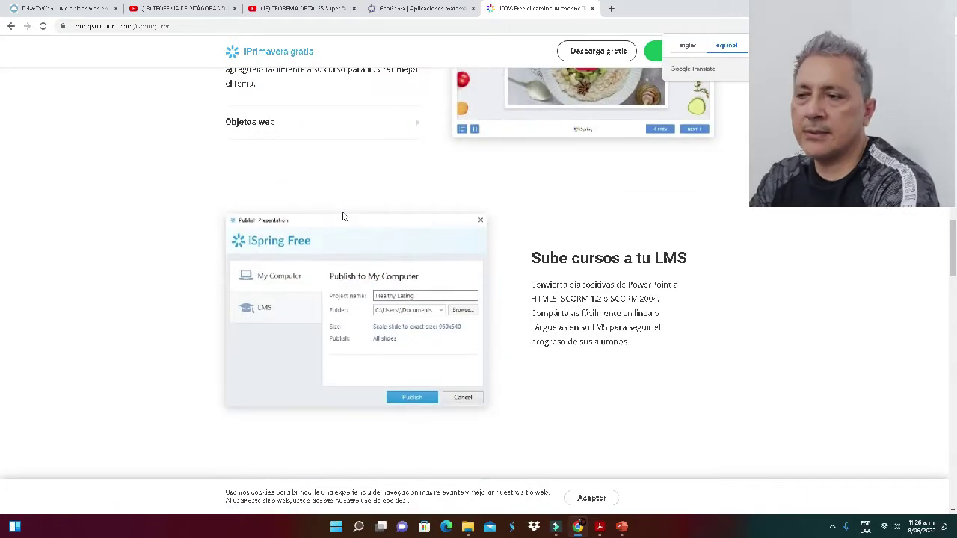
scroll(345, 215, up, 4)
scroll(345, 215, up, 4)
scroll(345, 215, up, 4)
scroll(345, 215, up, 2)
scroll(344, 215, up, 4)
scroll(344, 215, up, 2)
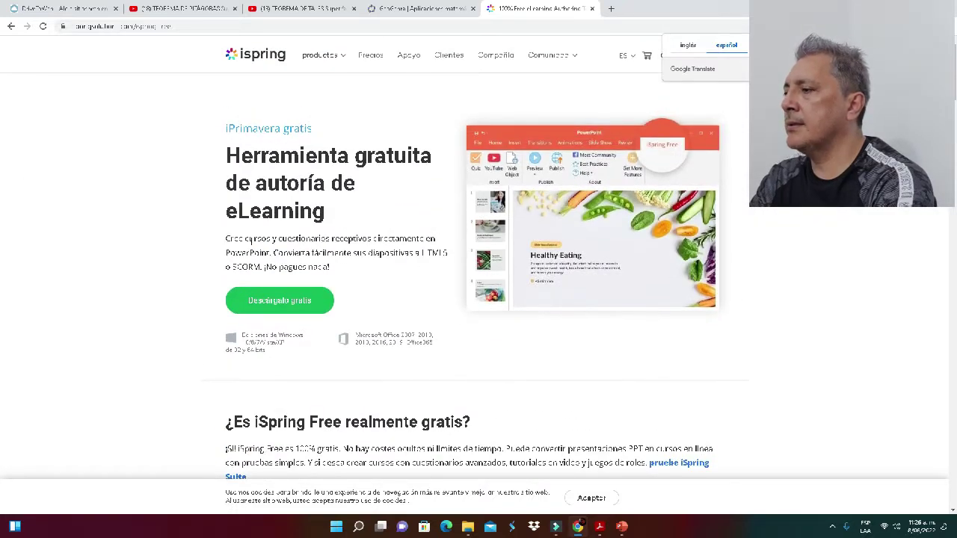
- Go to 'Descárgalo gratis', enter the user's e-mail address and submit it with 'Descarga gratis'
click(273, 303)
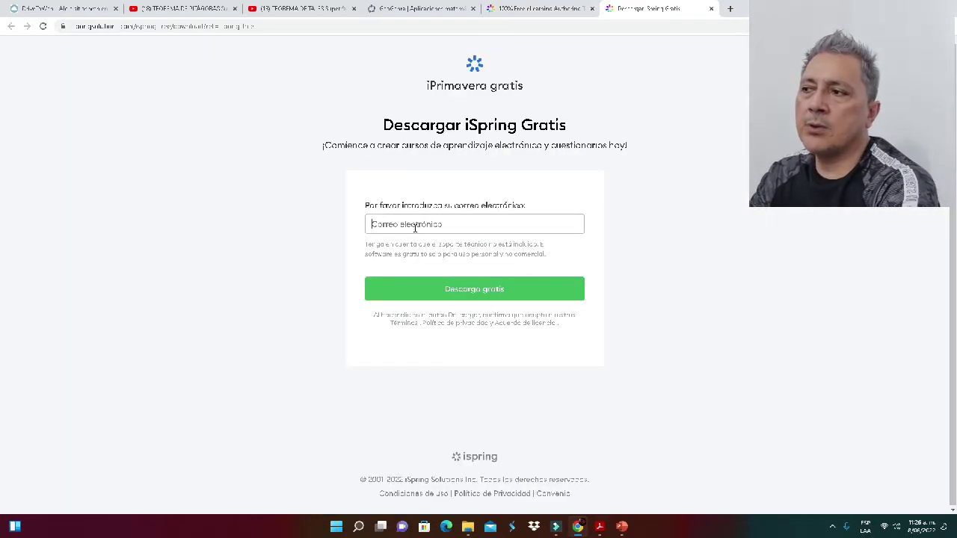
click(415, 228)
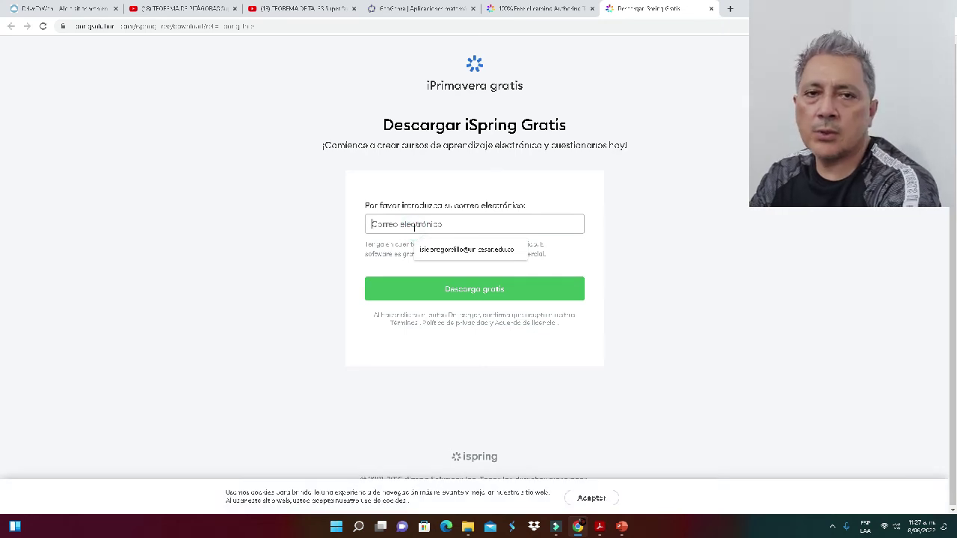
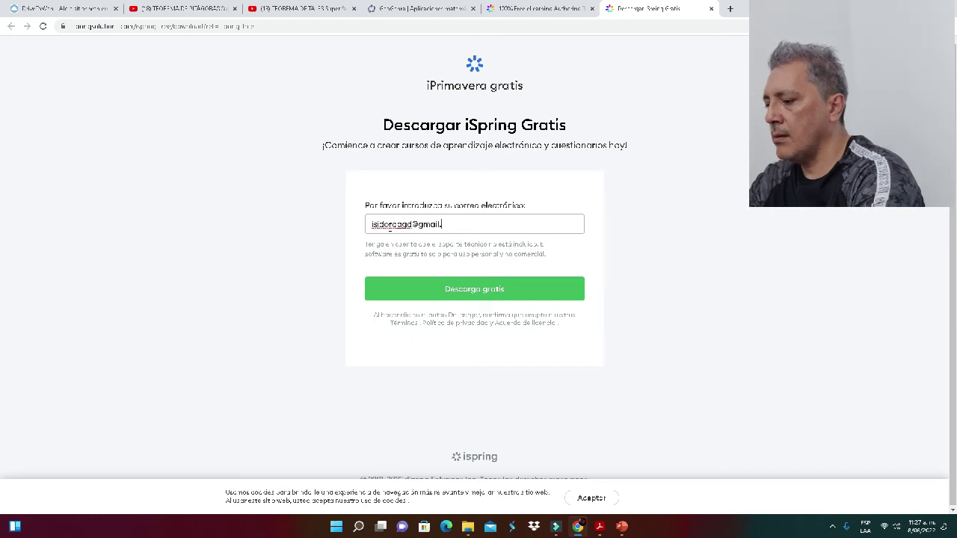
click(513, 292)
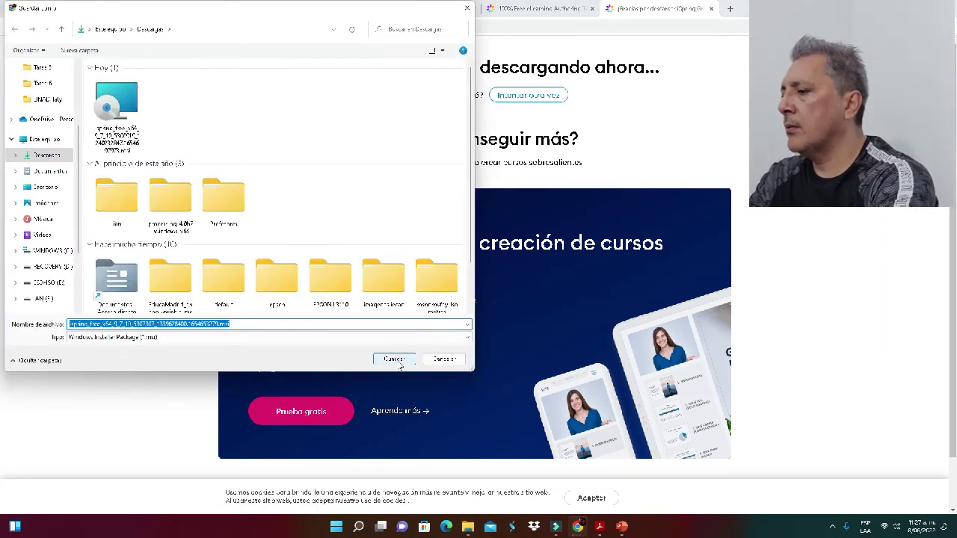
- Save the iSpring Free installer to Descargas and show it in its folder with 'Mostrar en carpeta'
click(398, 359)
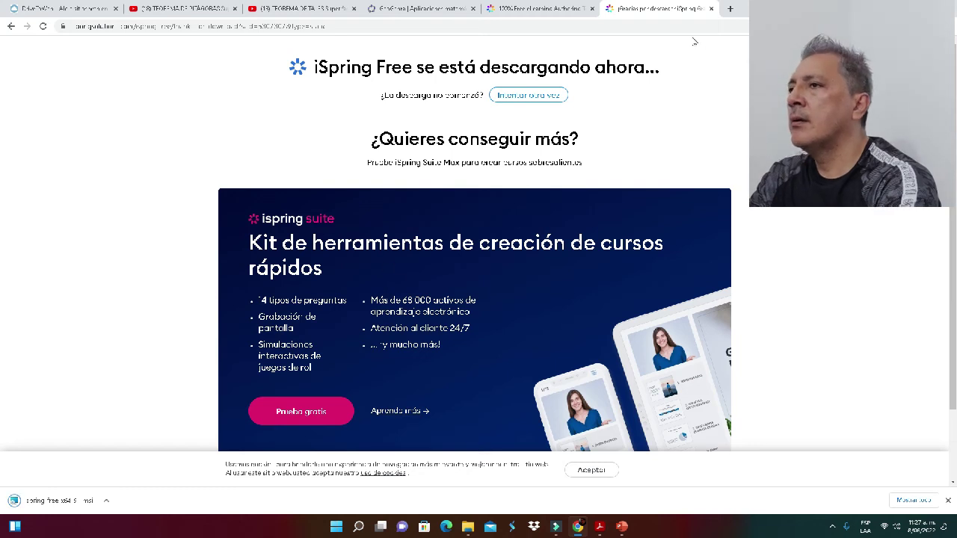
click(112, 499)
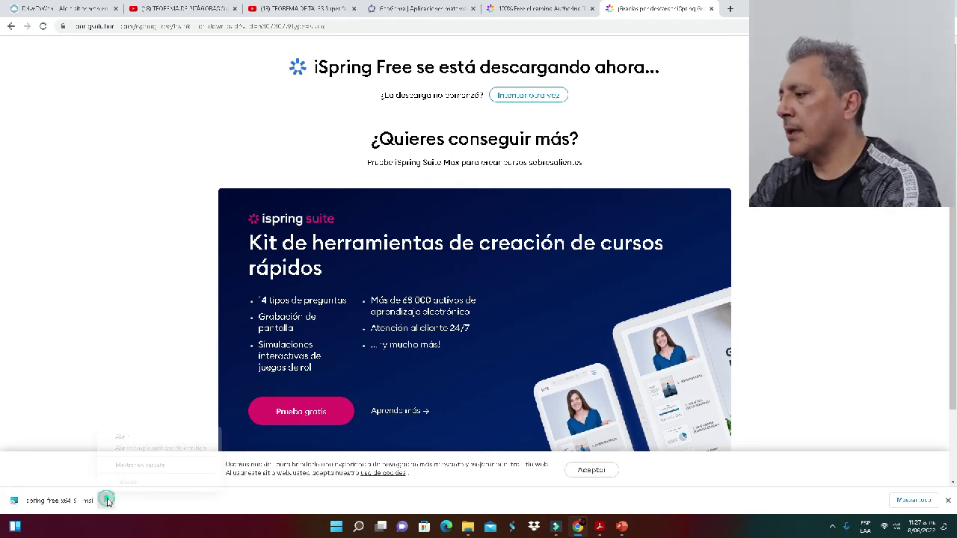
click(130, 463)
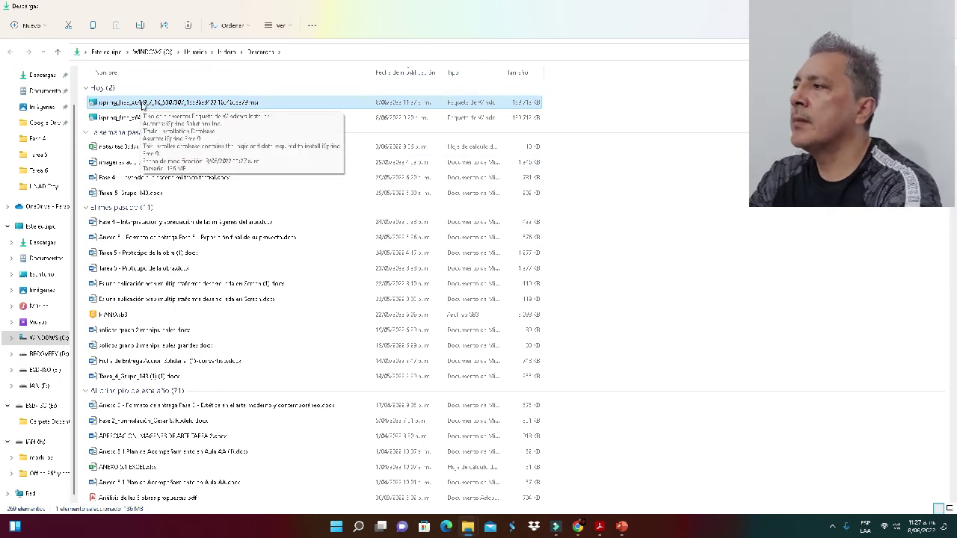
- Launch the iSpring Free .msi installer, then cancel the setup wizard and close it with Finish
double_click(142, 105)
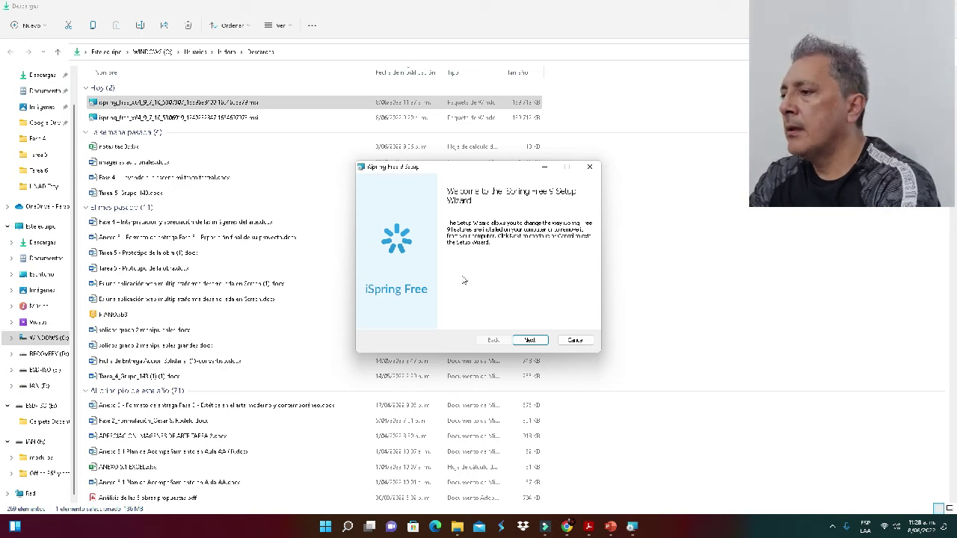
click(531, 341)
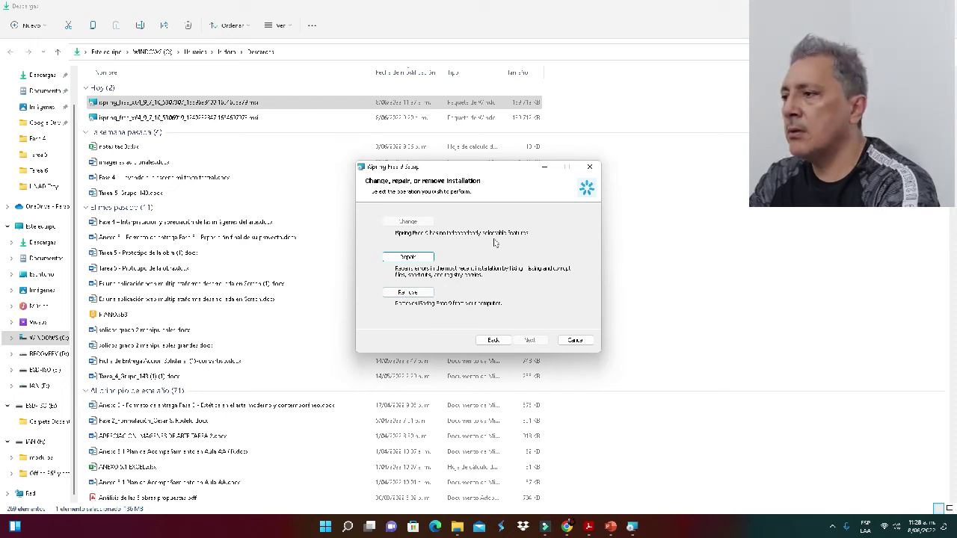
click(590, 168)
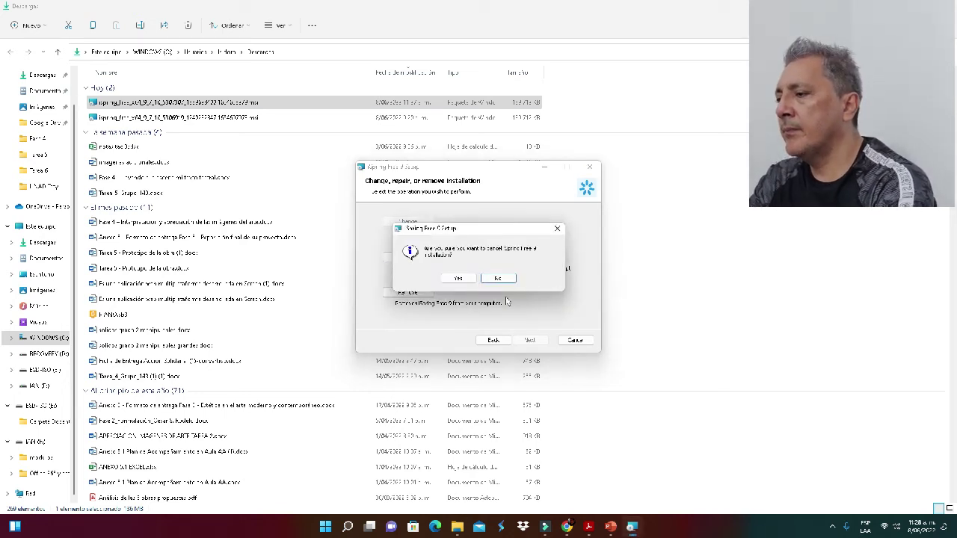
click(499, 279)
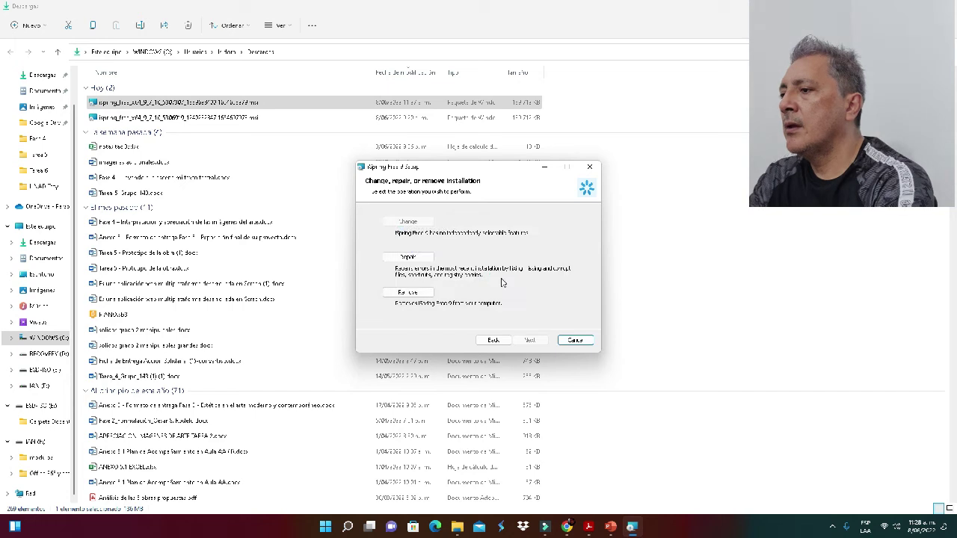
click(575, 341)
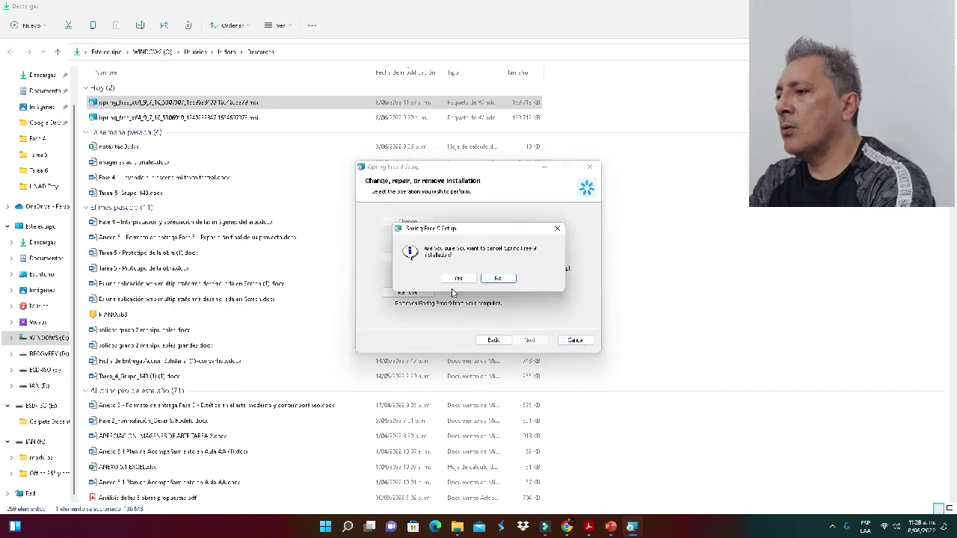
click(449, 279)
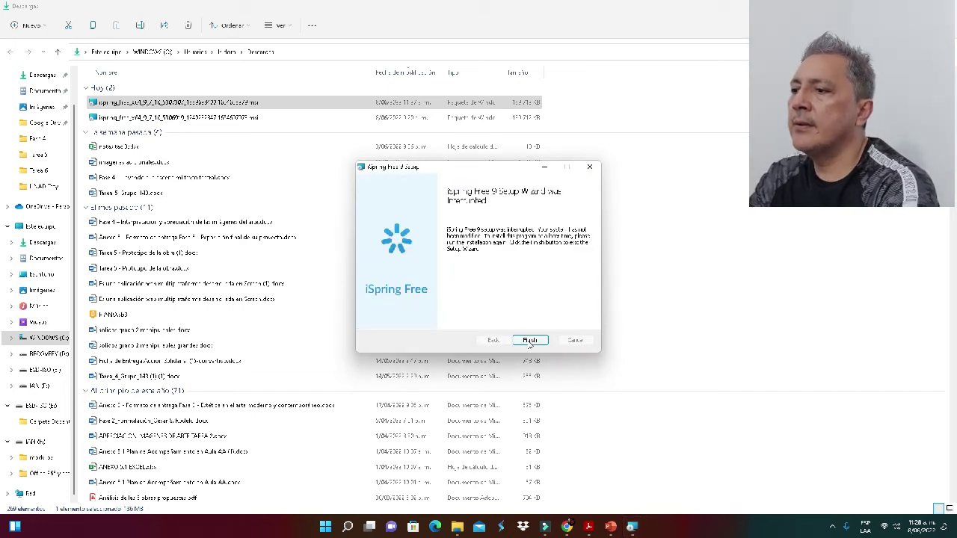
click(530, 340)
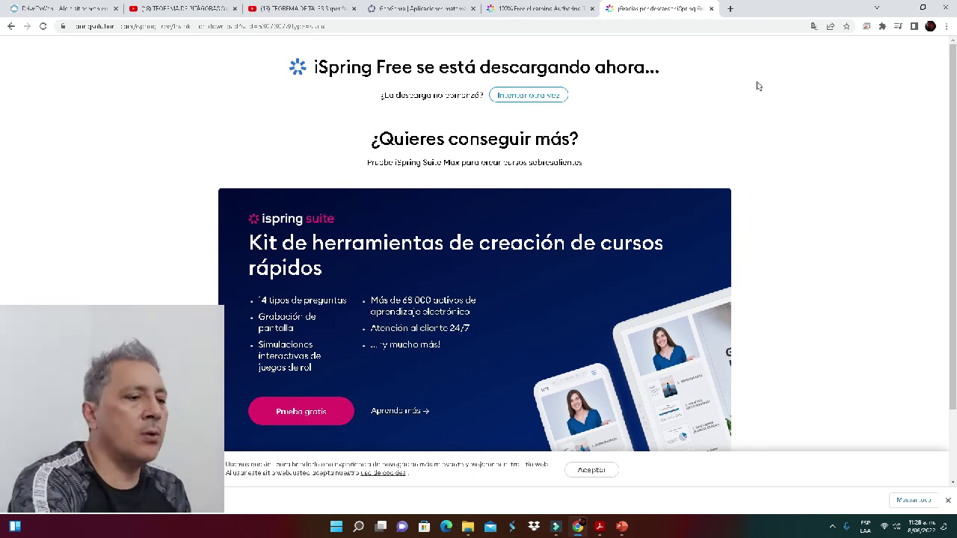
- Bring the ejemplospitagoras presentation forward, browse its ribbon tabs including iSpring Free 9, and return to Inicio
click(620, 528)
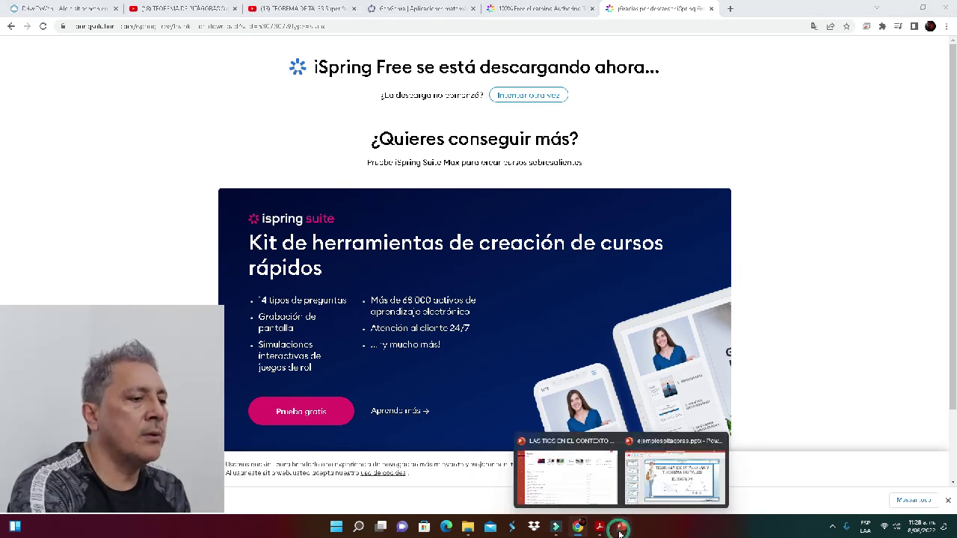
click(675, 474)
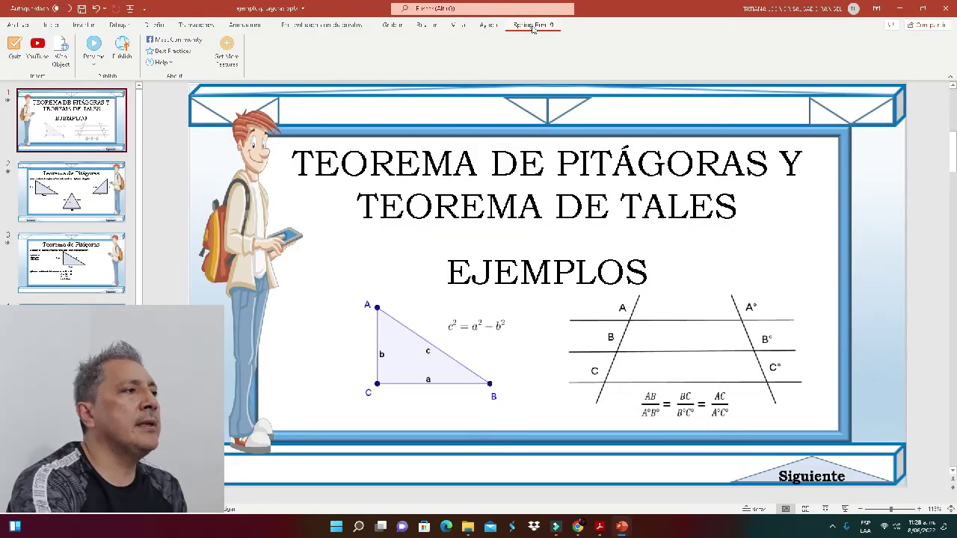
click(53, 27)
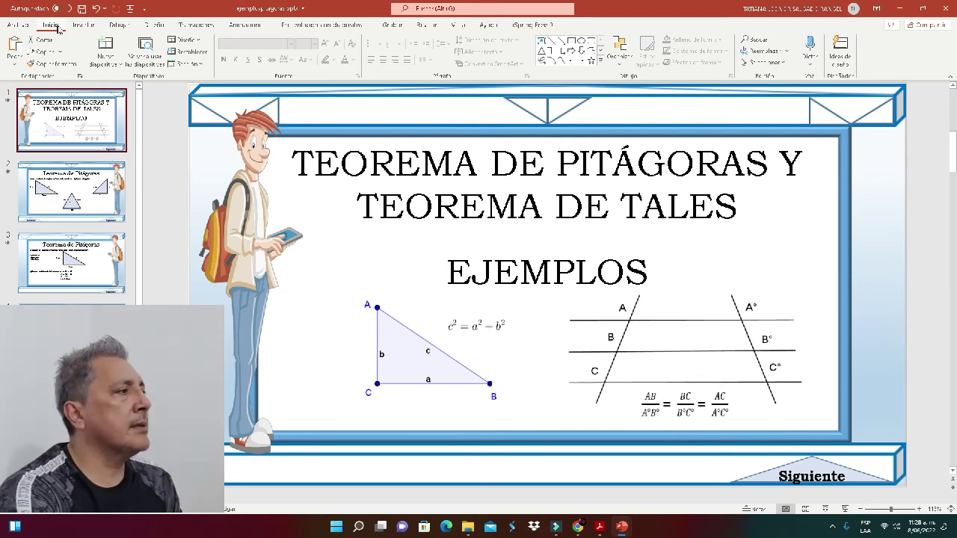
click(87, 28)
click(119, 25)
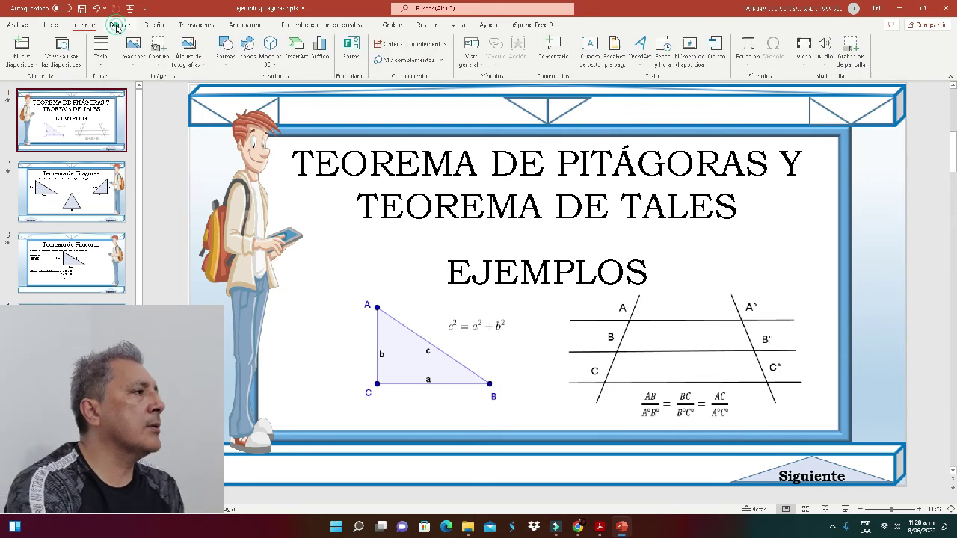
click(196, 24)
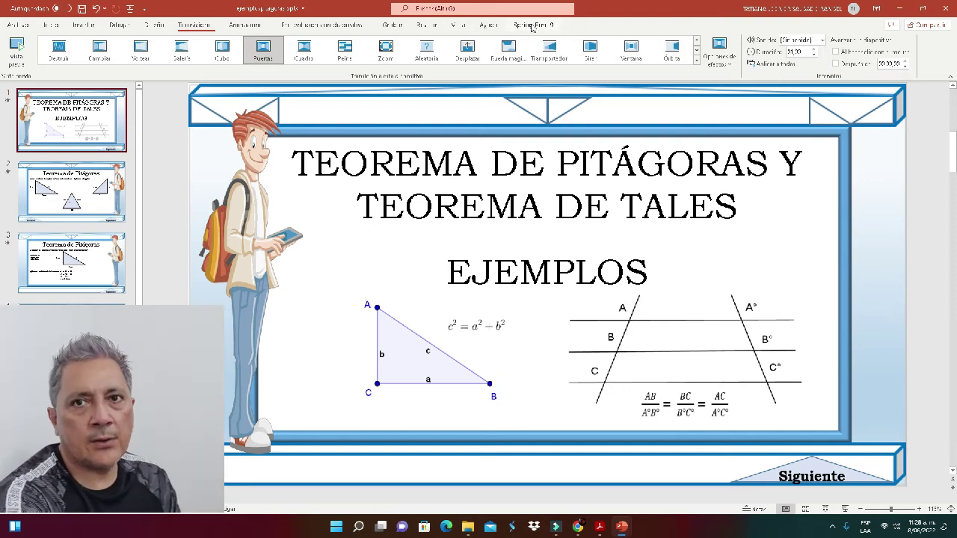
click(533, 26)
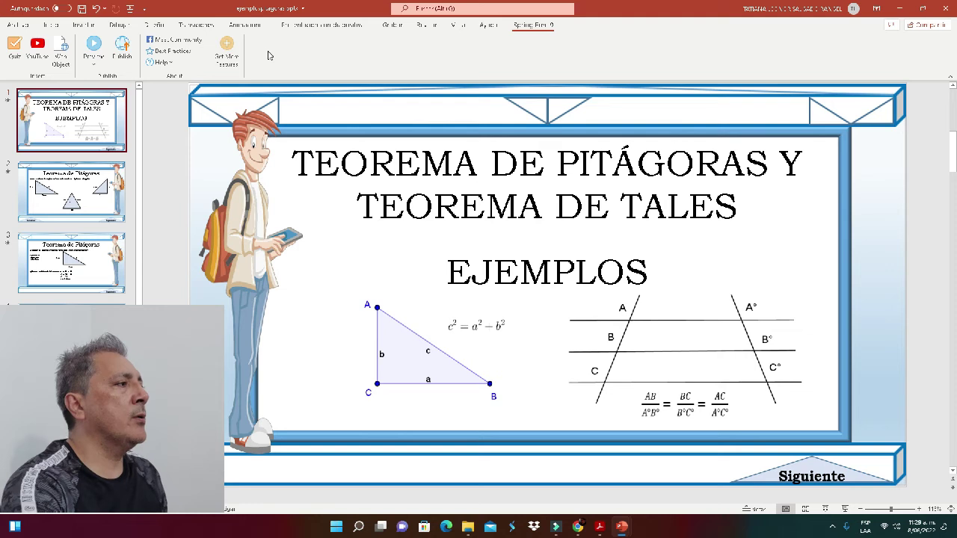
click(51, 25)
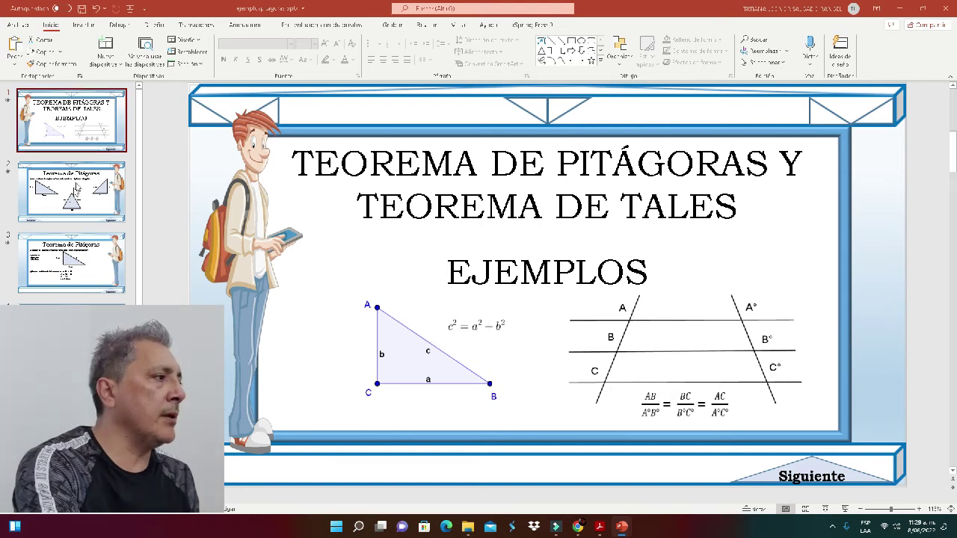
- Step through slides 2 to 6, from the Pythagoras exercises to Teorema de Tales, then return to slide 5
click(74, 196)
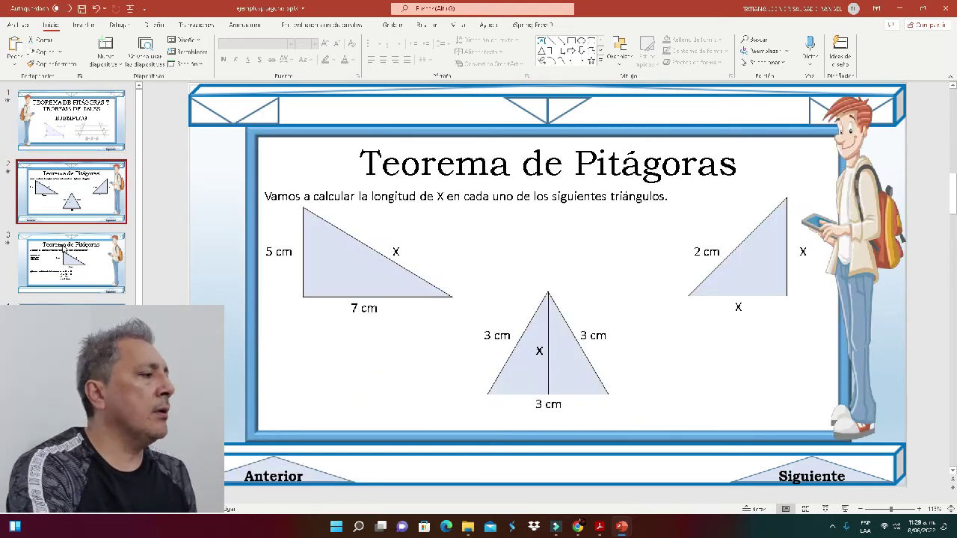
click(66, 263)
scroll(83, 217, down, 2)
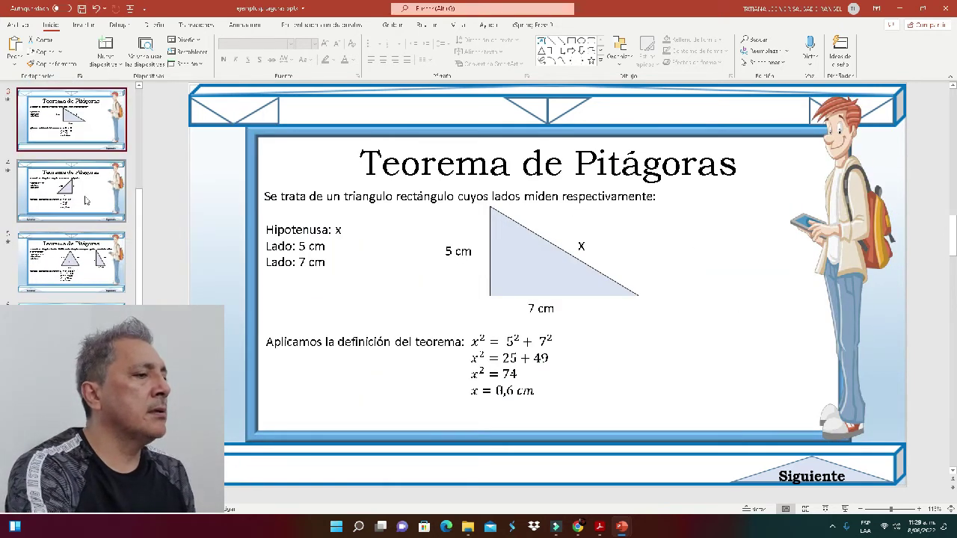
click(86, 200)
click(81, 253)
scroll(74, 269, down, 1)
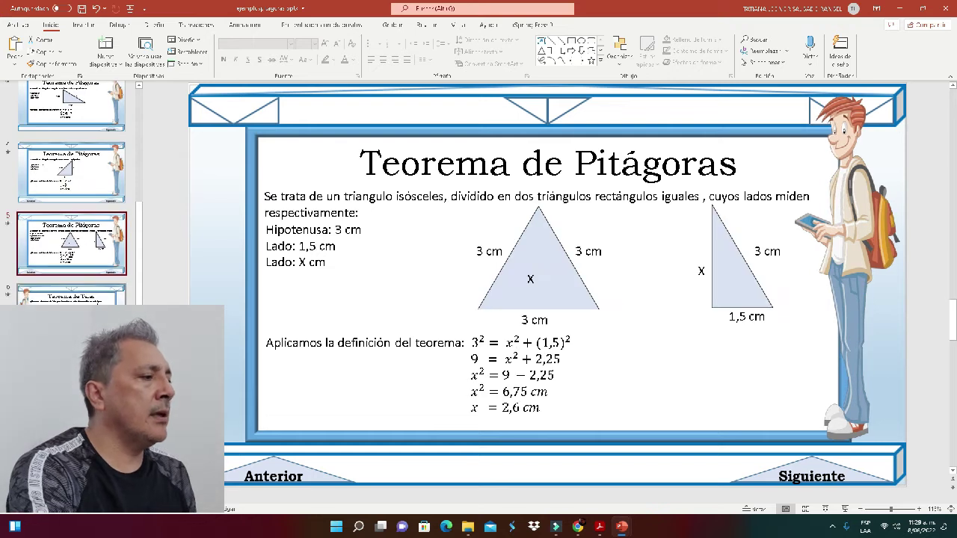
click(71, 296)
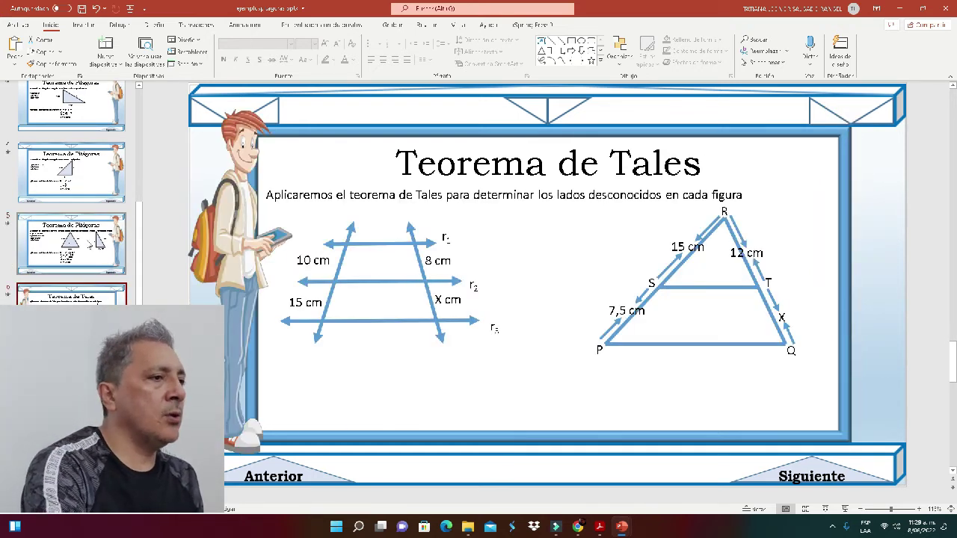
click(71, 243)
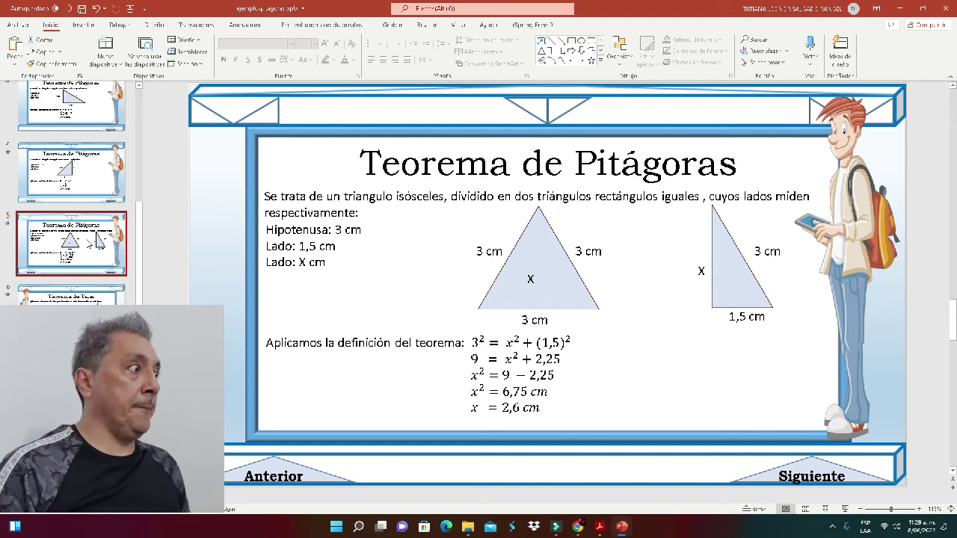
- Preview the slideshow from the isosceles triangle slide, advance once, exit, and reselect that slide
click(845, 508)
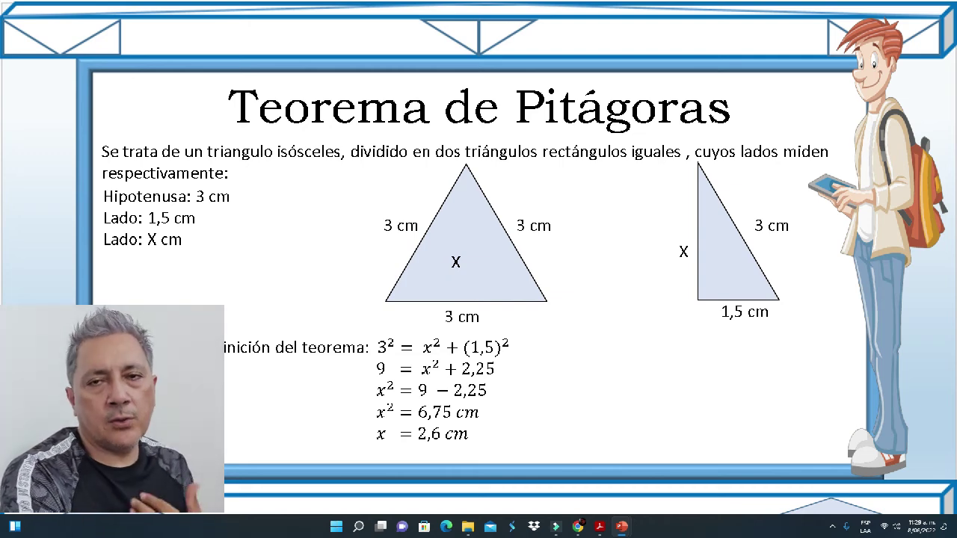
click(831, 509)
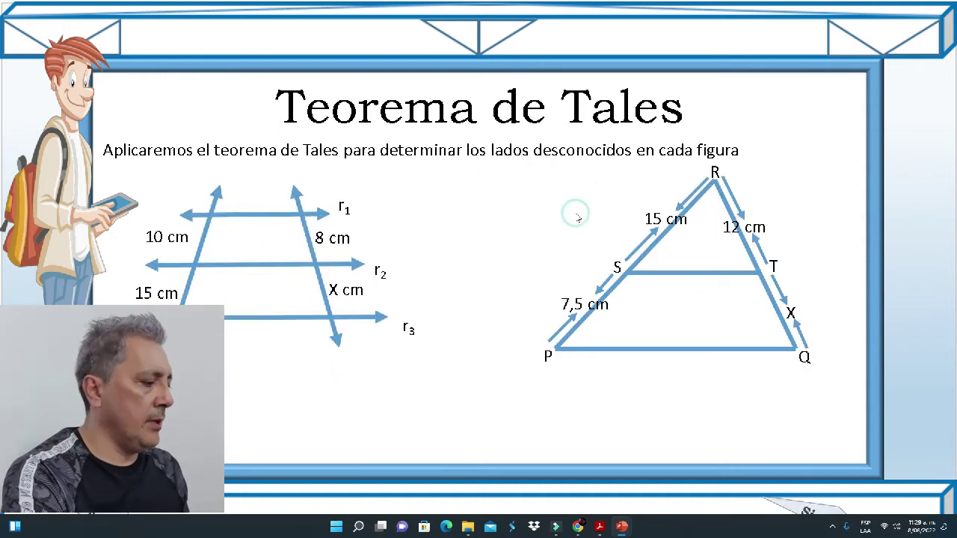
key(Escape)
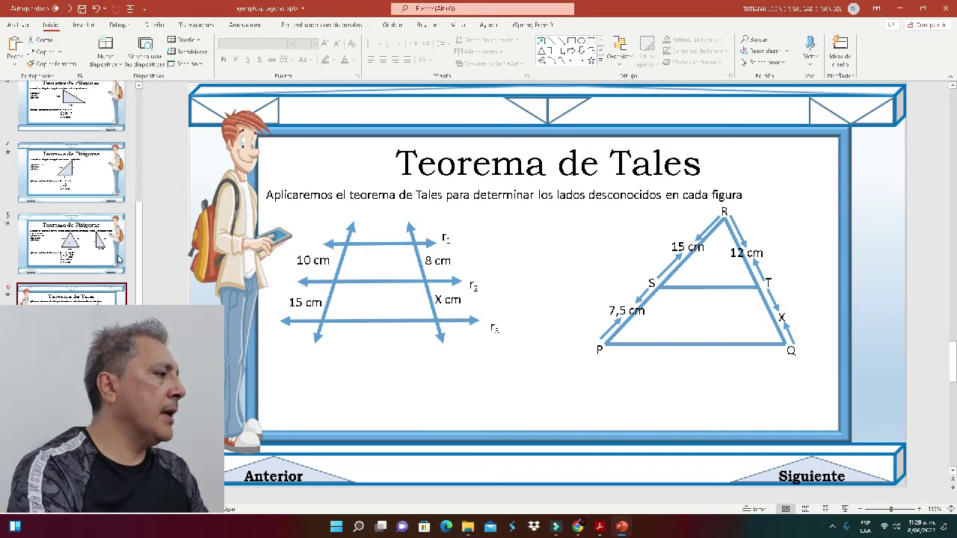
click(118, 259)
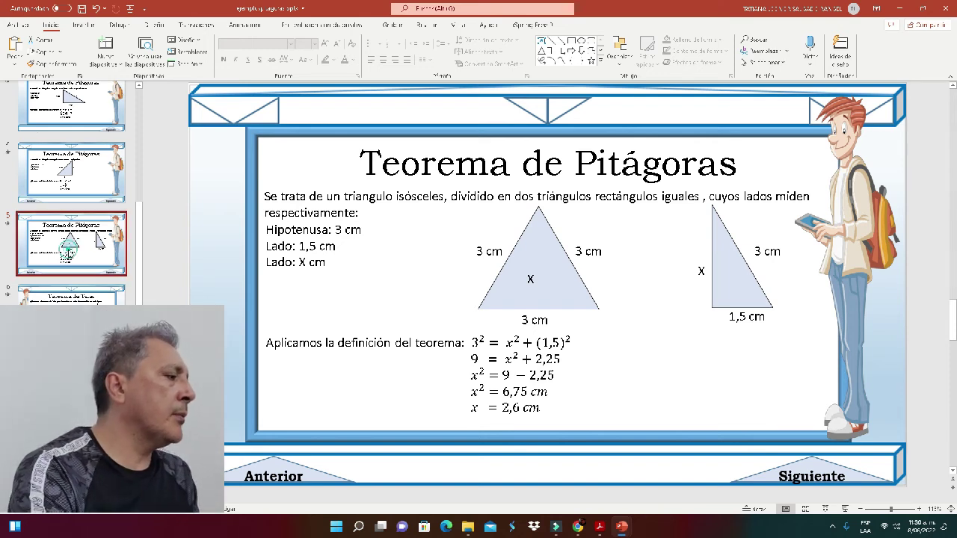
scroll(69, 252, up, 5)
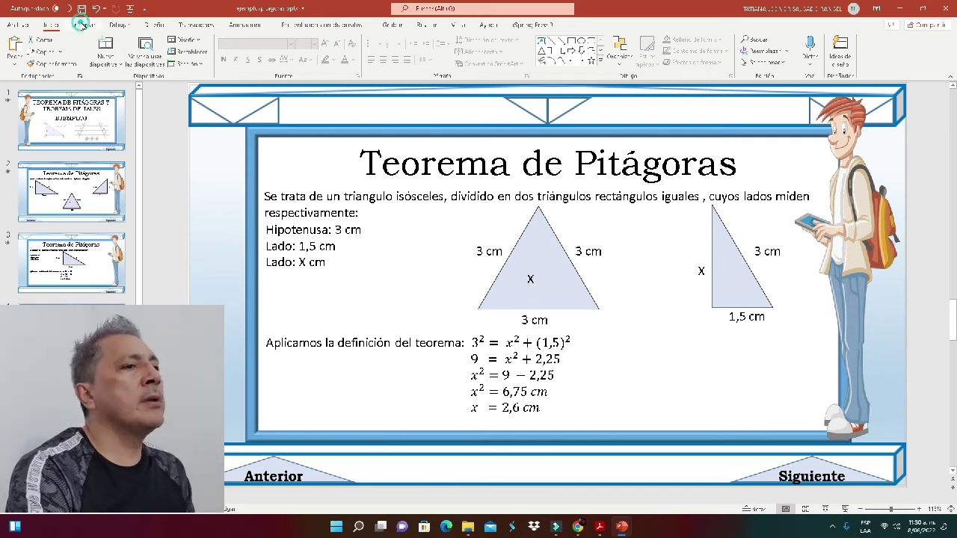
- Look over Insertar's video options and the iSpring Free 9 tools, then return to Inicio
click(80, 23)
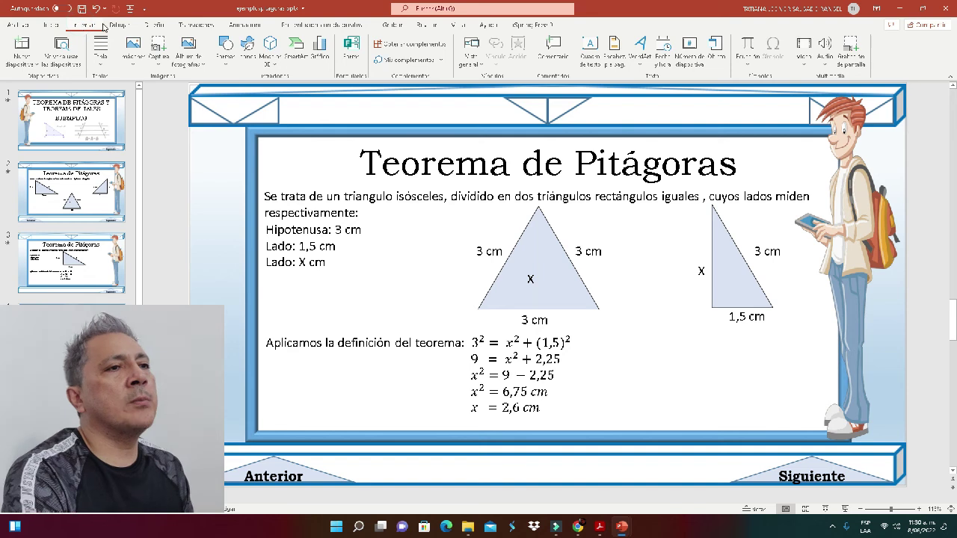
click(803, 56)
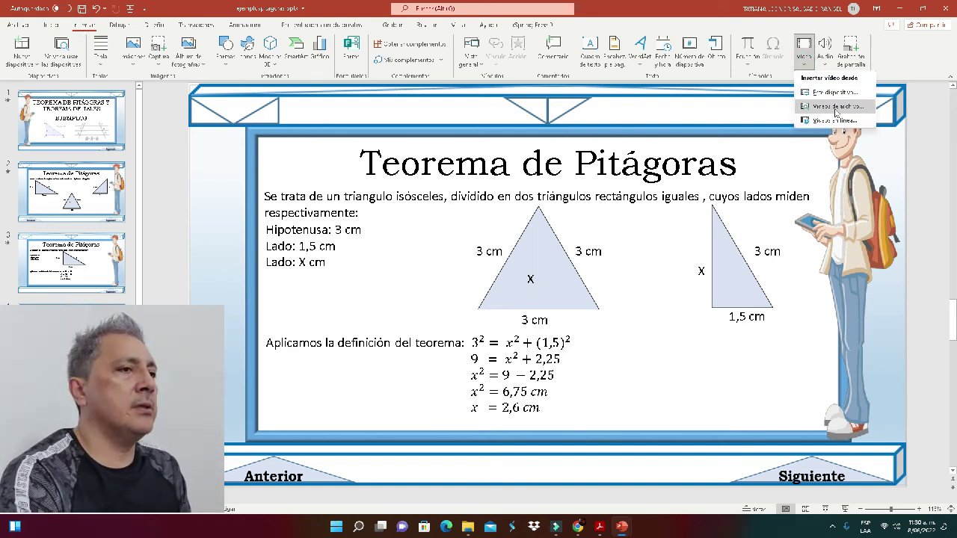
click(542, 28)
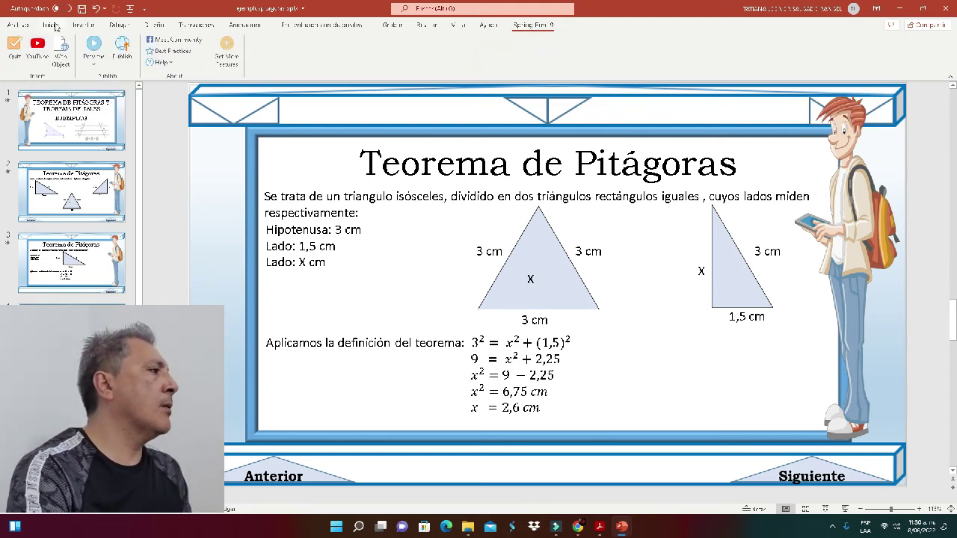
click(54, 26)
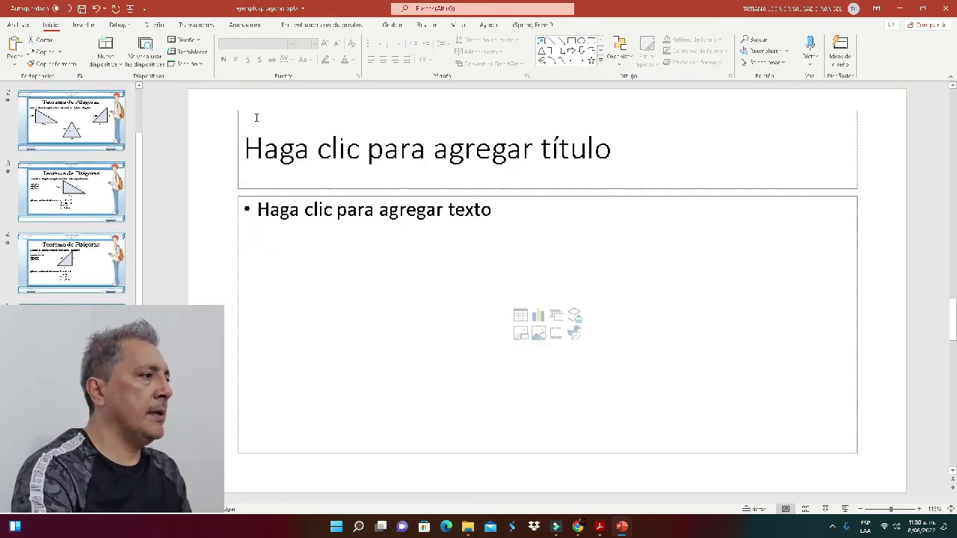
- Delete the new slide's title and text placeholders and start iSpring Free 9's YouTube insertion
drag(221, 102, 867, 486)
key(Delete)
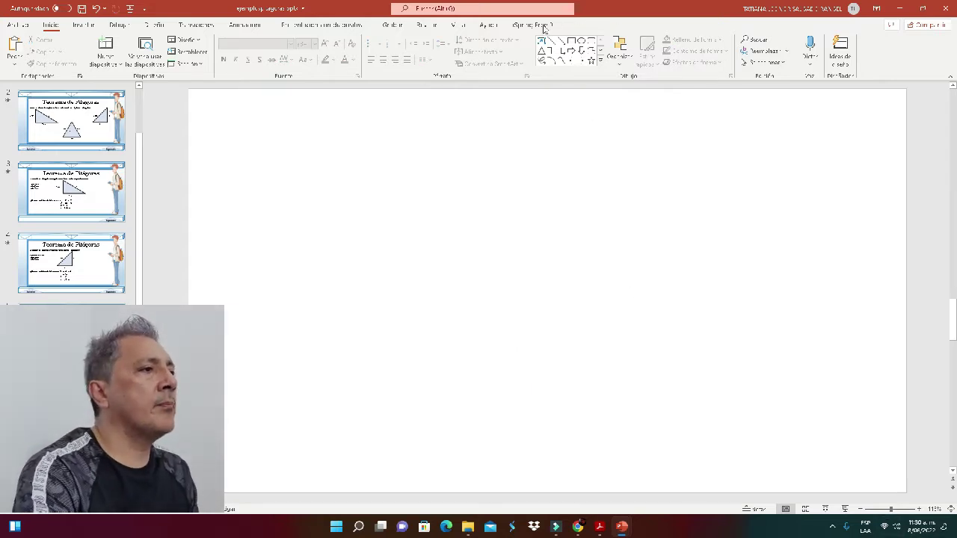
click(533, 24)
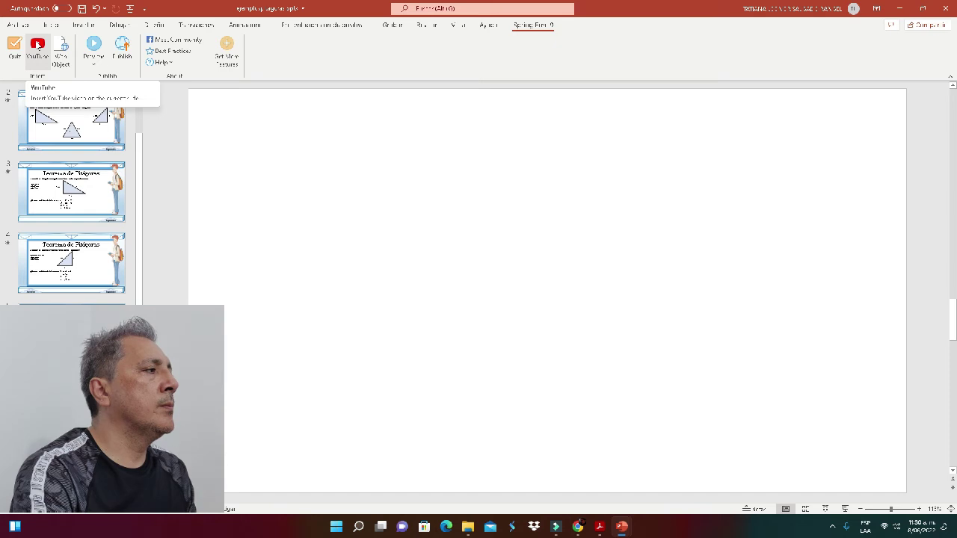
click(37, 45)
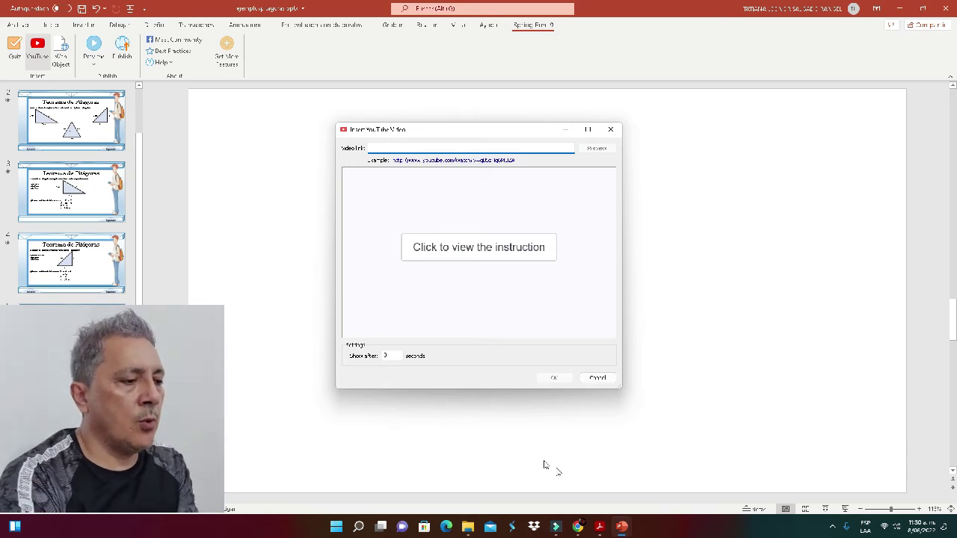
- In Chrome, switch to the Teorema de Pitágoras video tab and select its URL
click(578, 528)
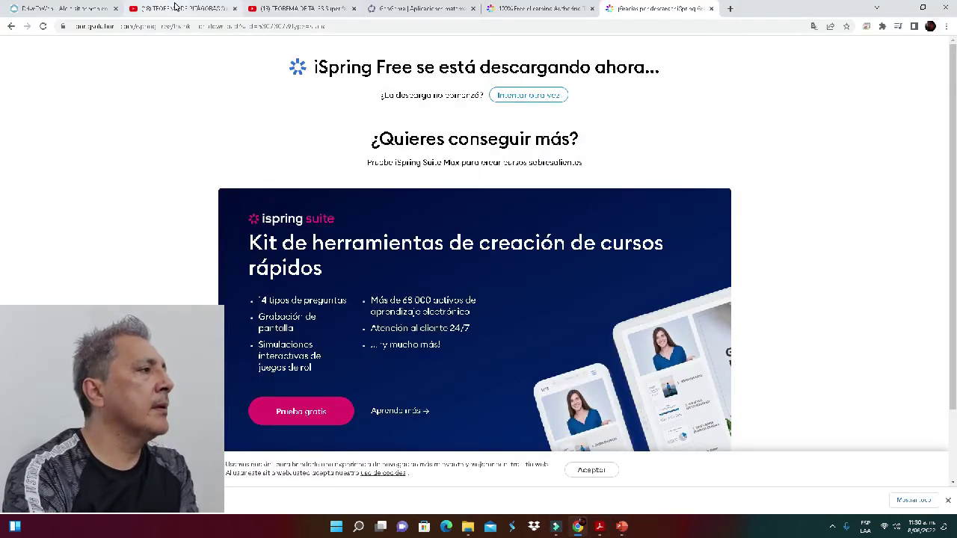
click(324, 9)
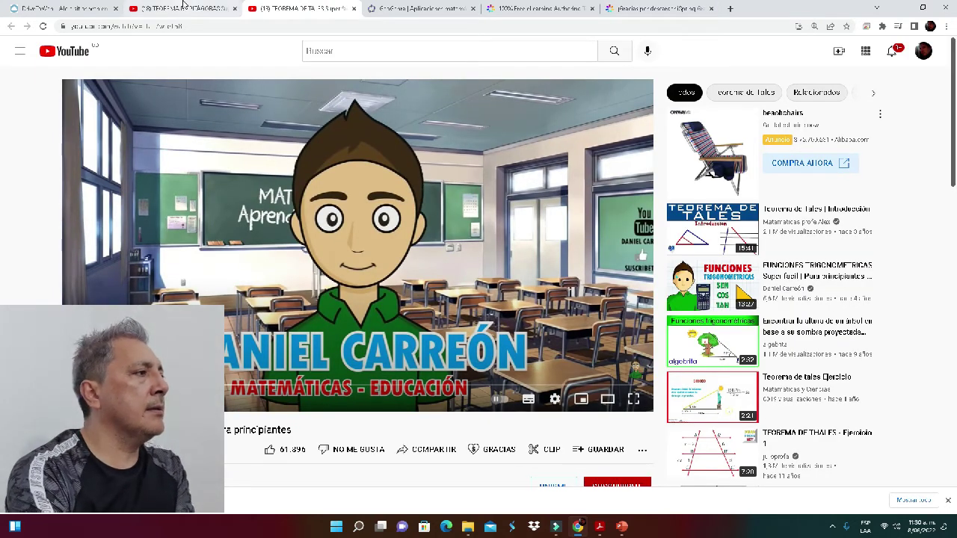
click(183, 7)
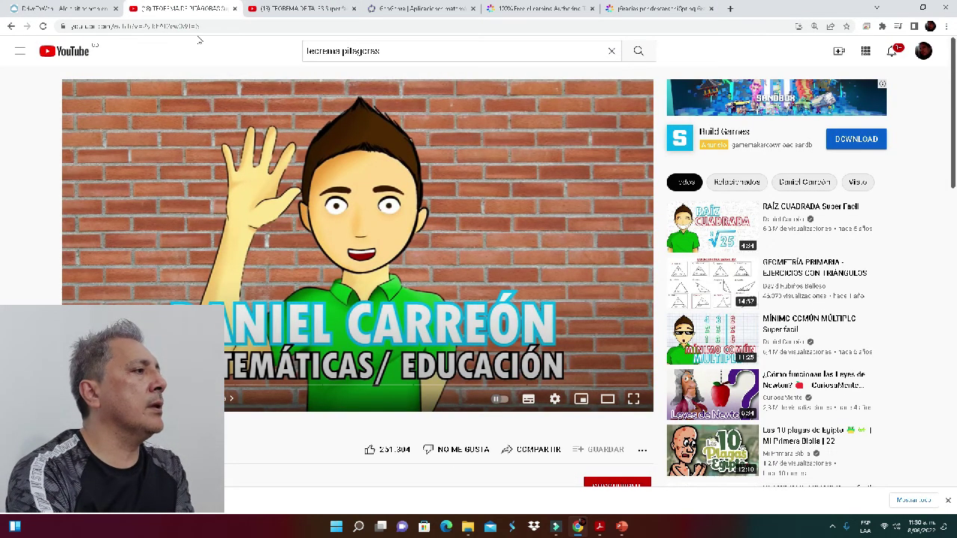
click(197, 27)
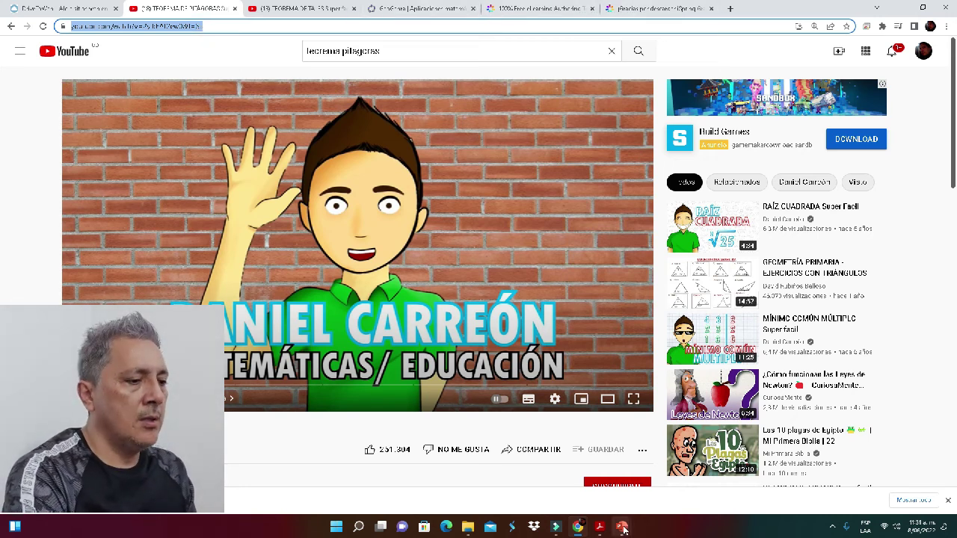
- Paste the Pythagoras video link into iSpring's YouTube dialog, preview it and insert it onto the slide
mouse_move(623, 529)
click(673, 488)
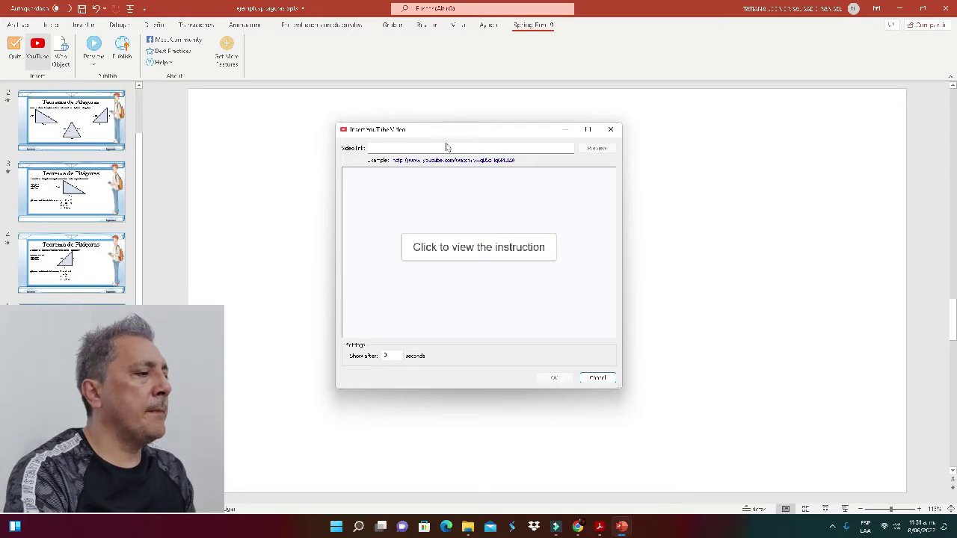
click(419, 147)
key(ctrl+v)
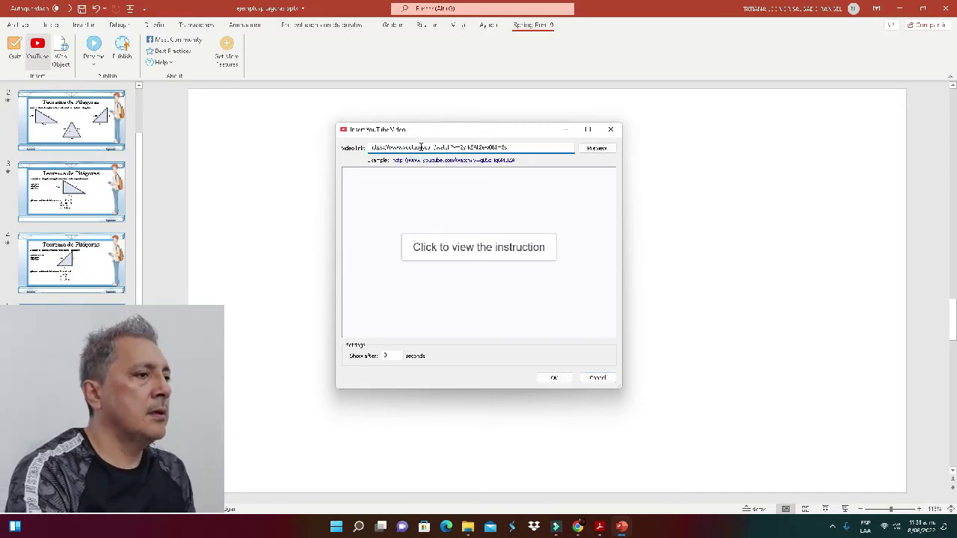
click(596, 148)
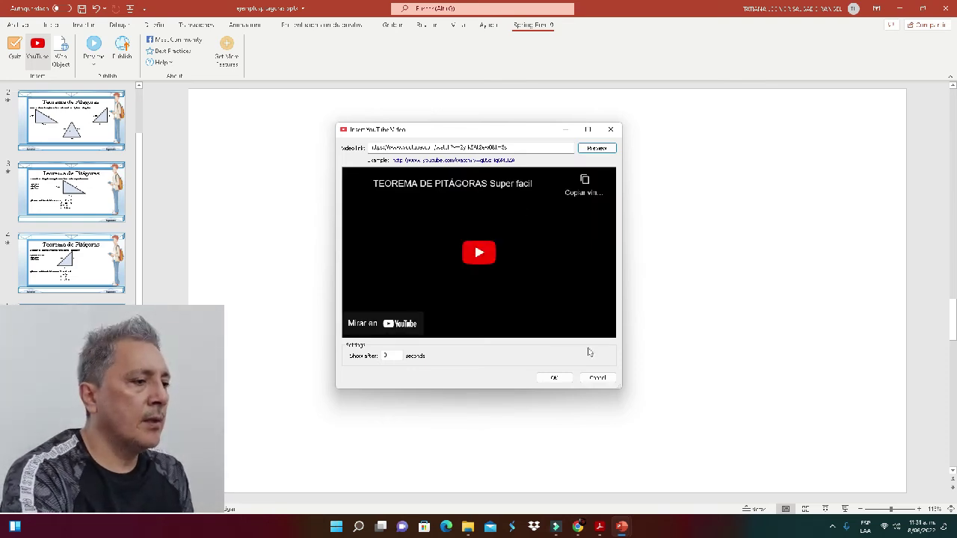
click(552, 379)
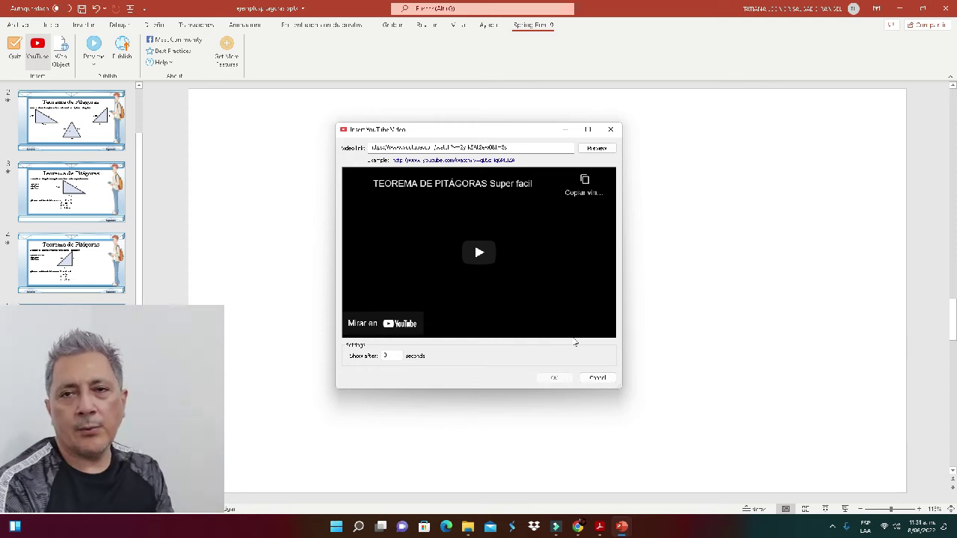
key(Escape)
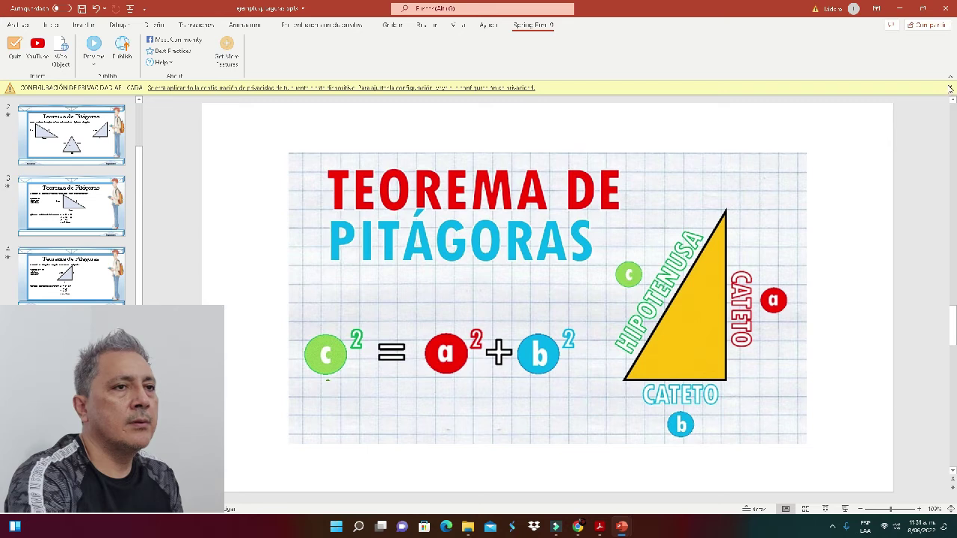
- Add another slide, delete its placeholders to leave it blank, and minimize PowerPoint
click(951, 89)
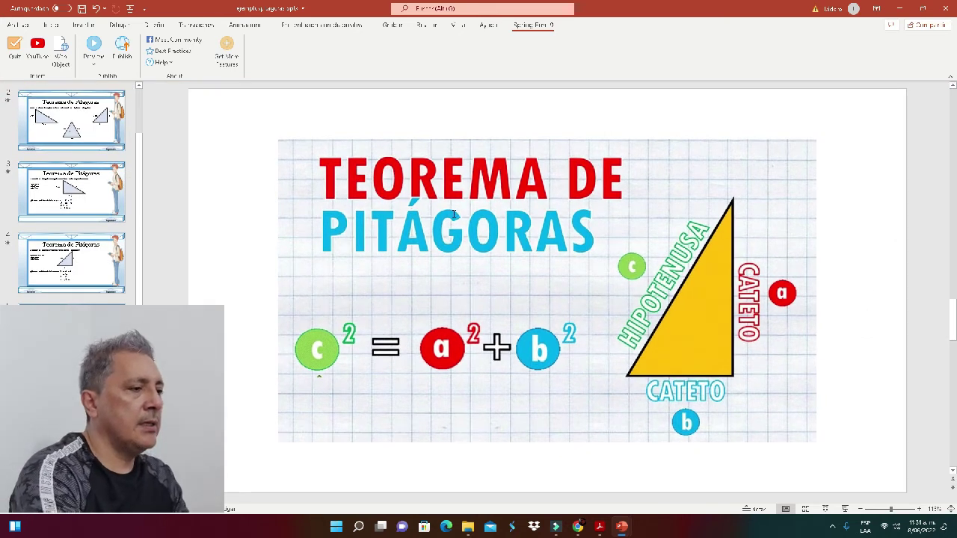
key(ctrl+m)
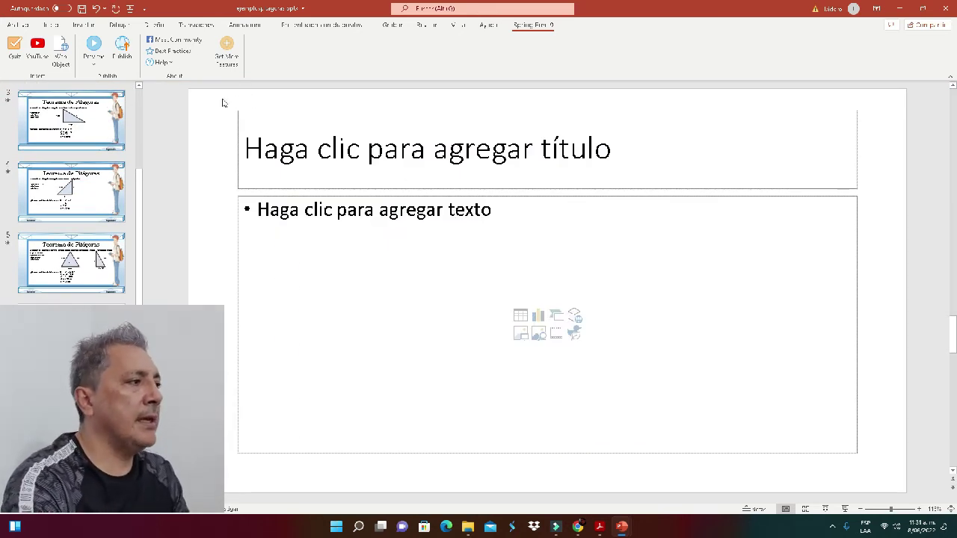
drag(222, 103, 870, 479)
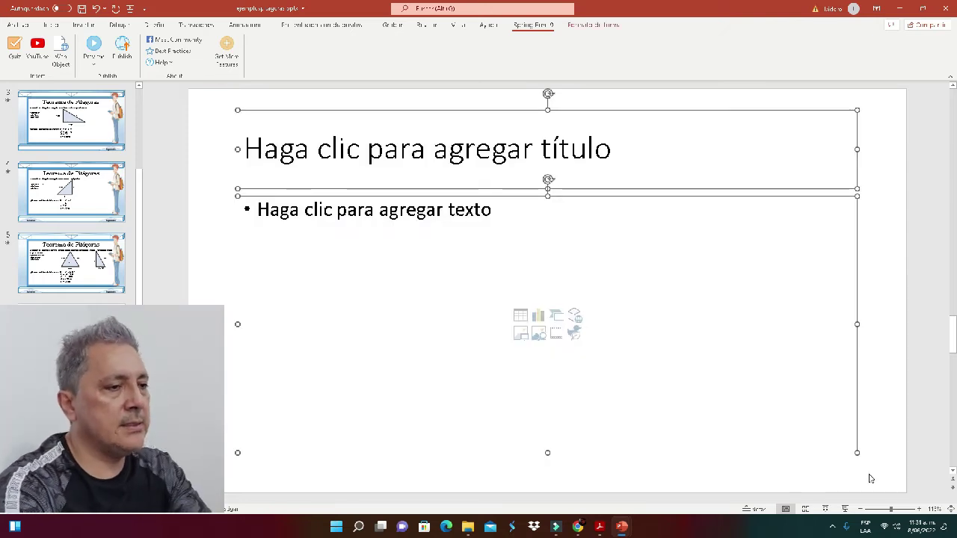
key(Delete)
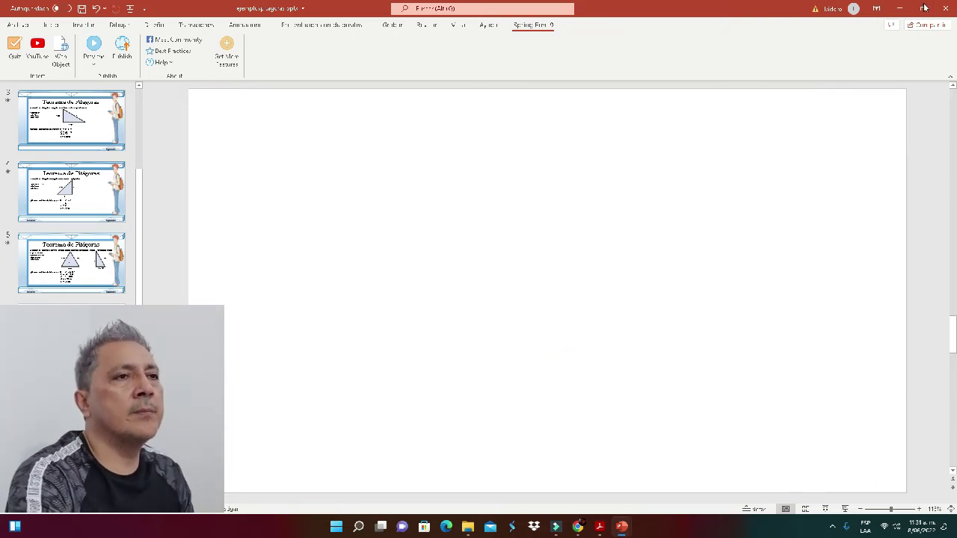
click(902, 13)
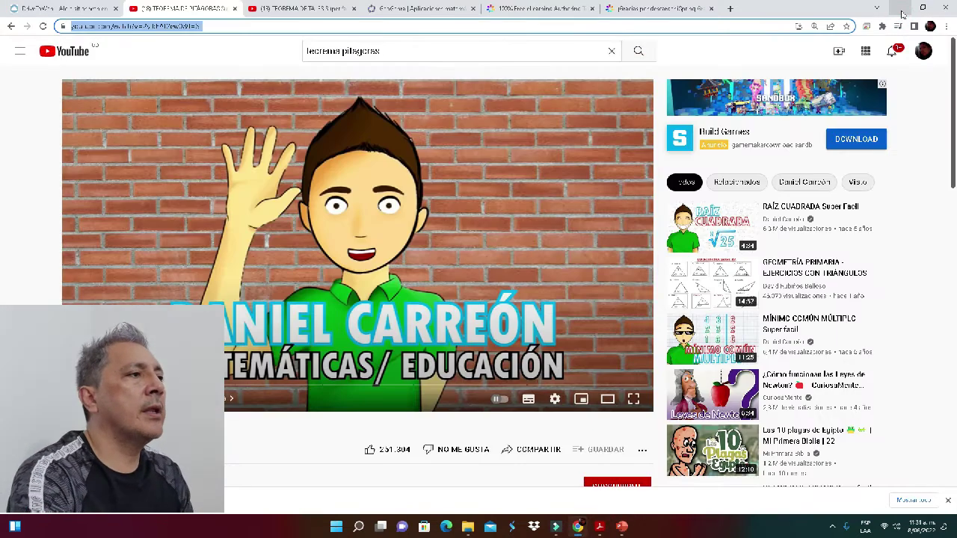
- Search GeoGebra resources for 'teorema de pitagoras'
click(426, 9)
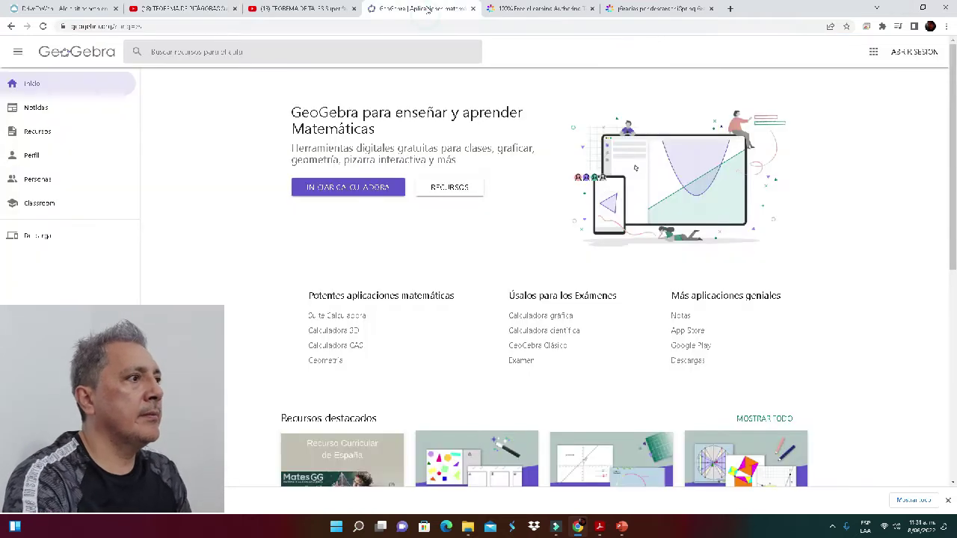
click(212, 55)
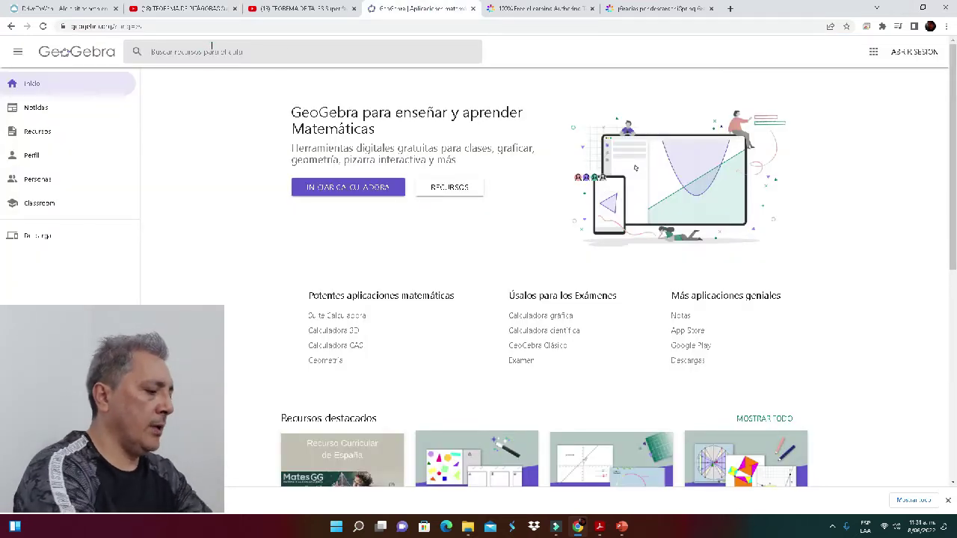
text(area)
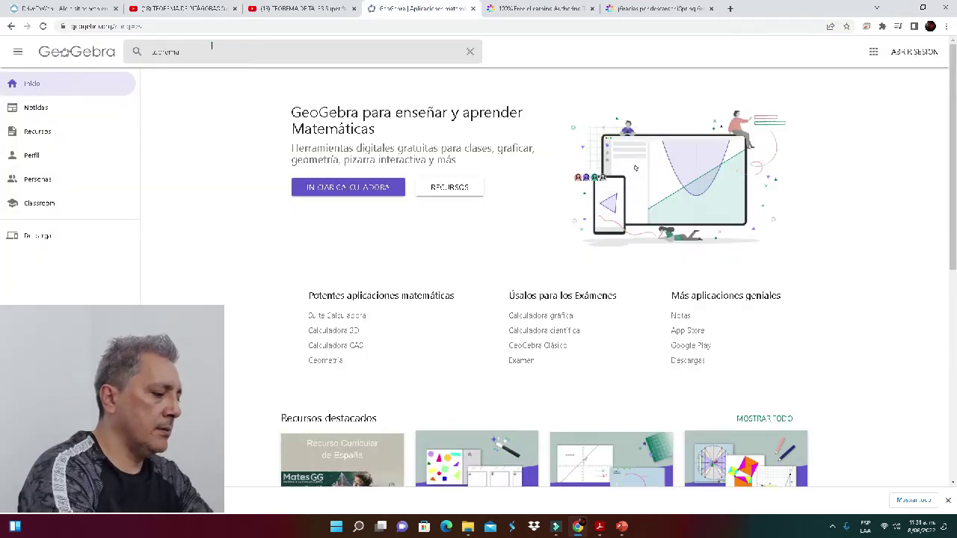
text(tag)
text(ras)
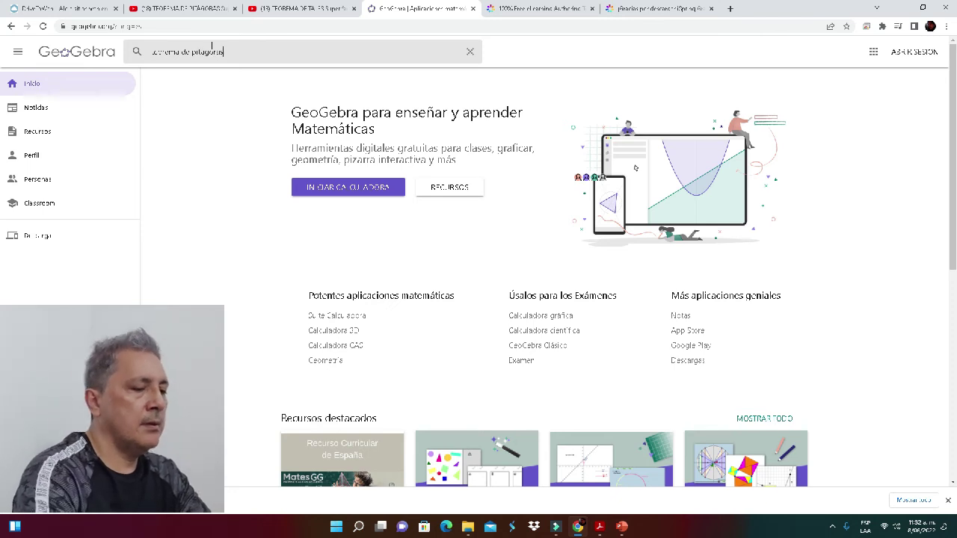
key(Return)
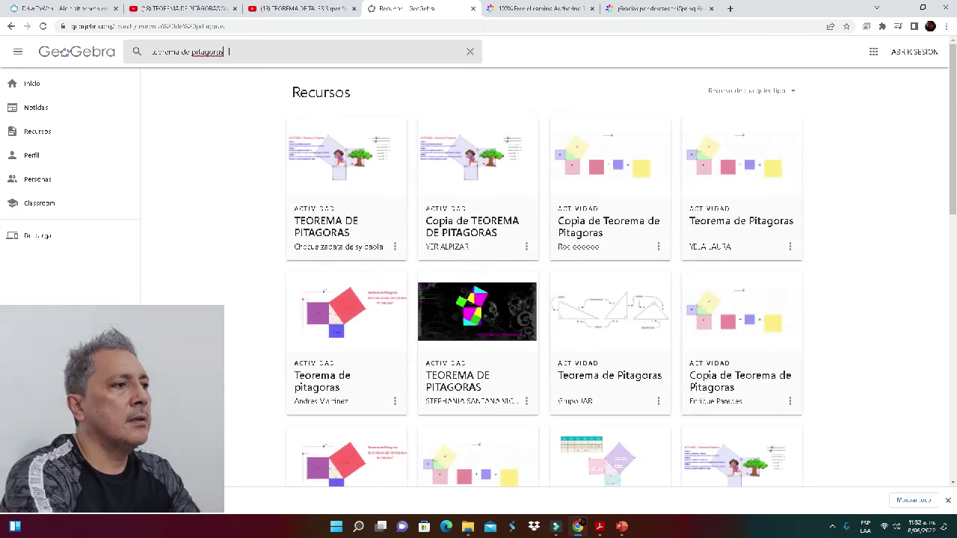
scroll(532, 218, down, 1)
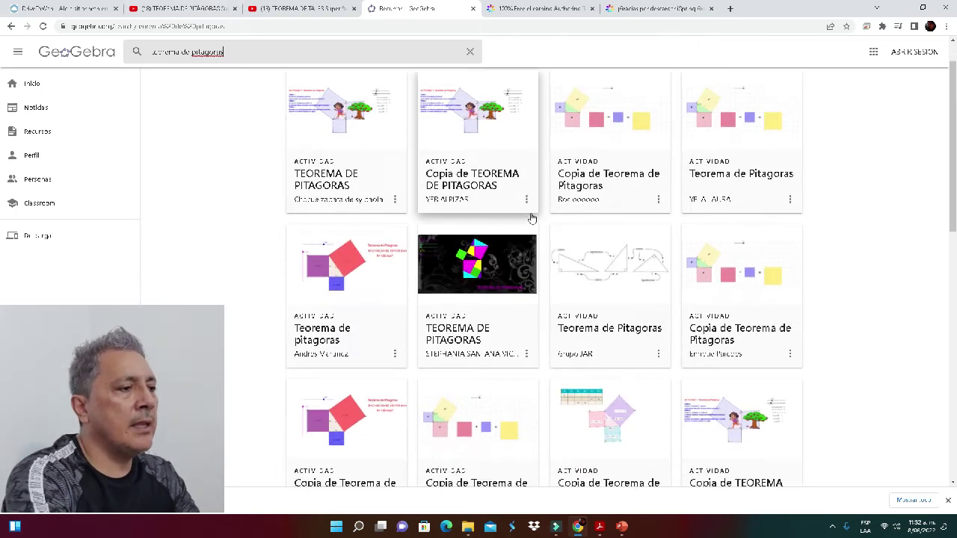
scroll(533, 217, down, 2)
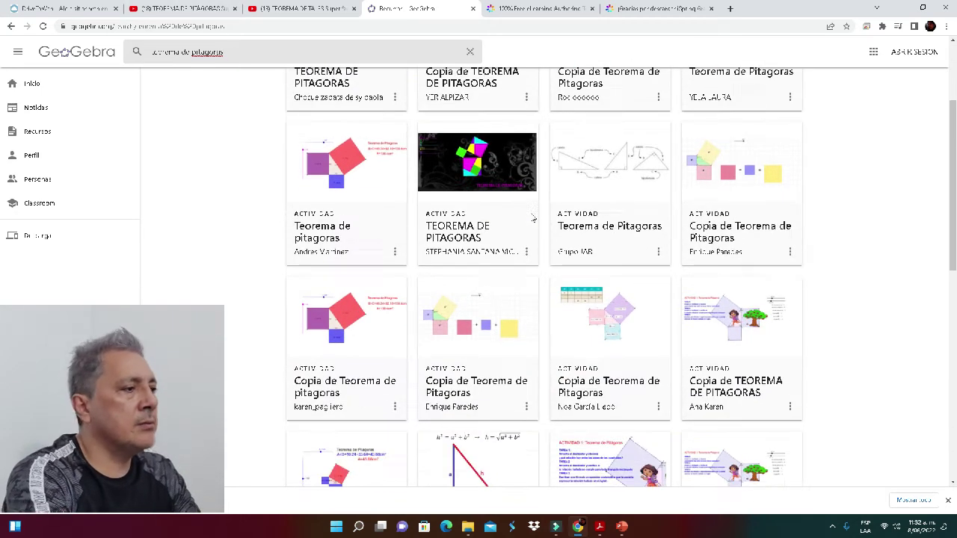
- Open the Teorema de pitagoras activity, copy its web address, and return to the ejemplospitagoras presentation
click(344, 192)
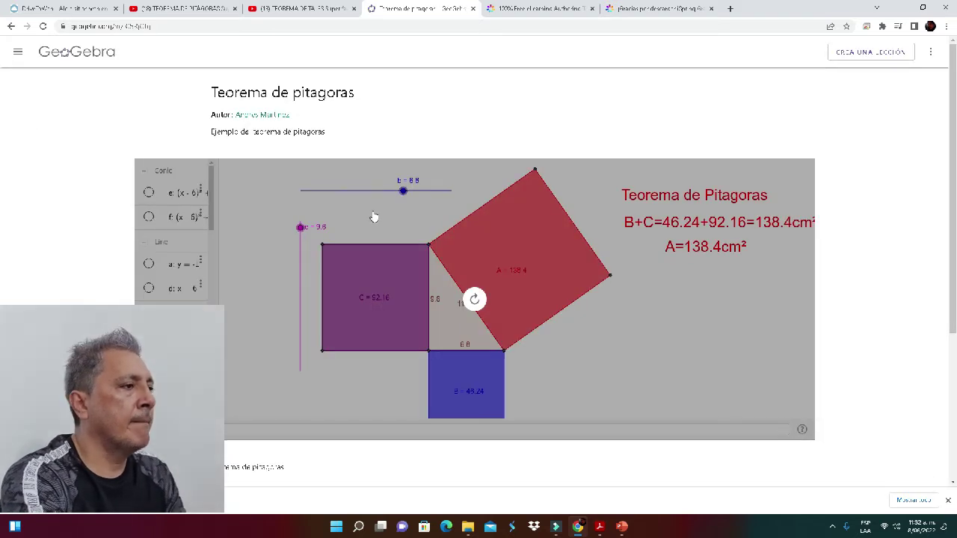
click(374, 217)
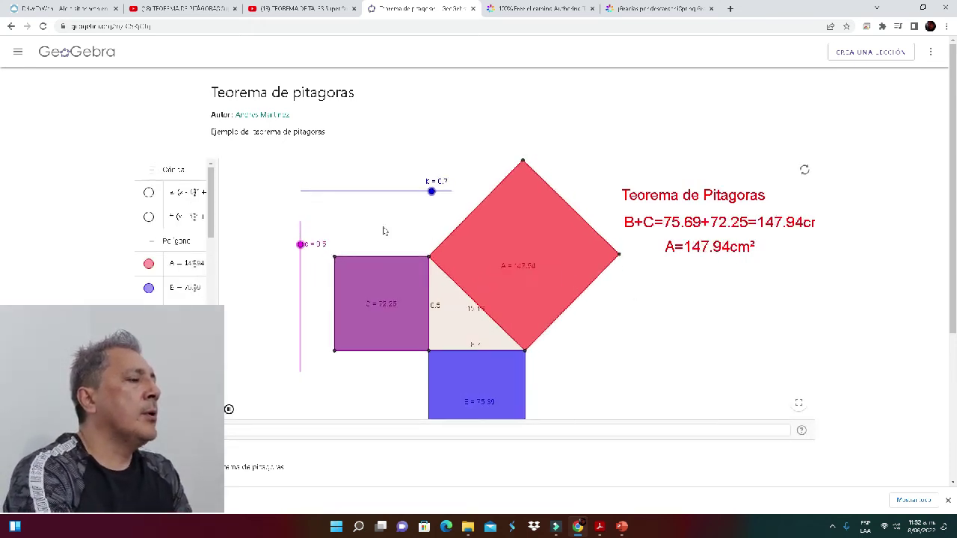
click(147, 29)
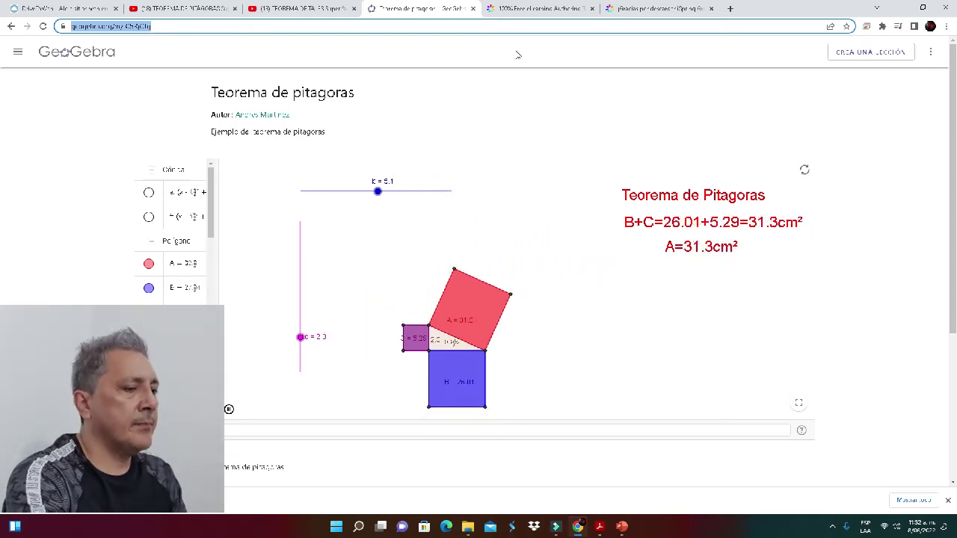
click(622, 527)
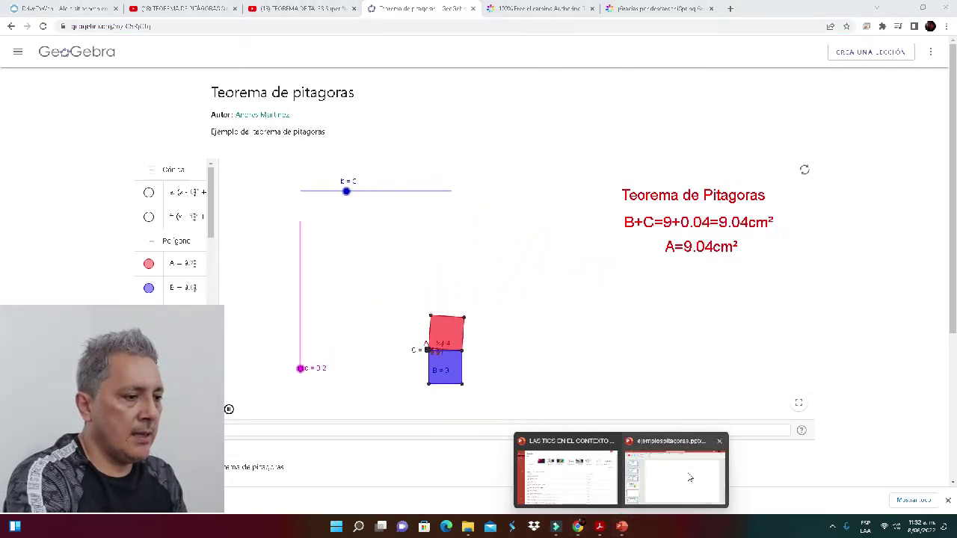
click(689, 477)
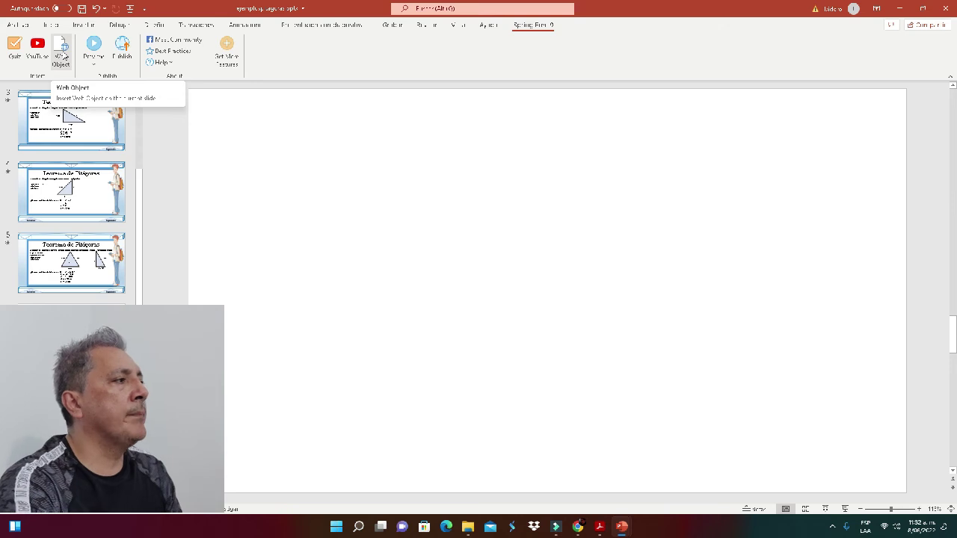
- Embed the GeoGebra activity URL as a Full Slide iSpring web object, then add a new slide
click(64, 54)
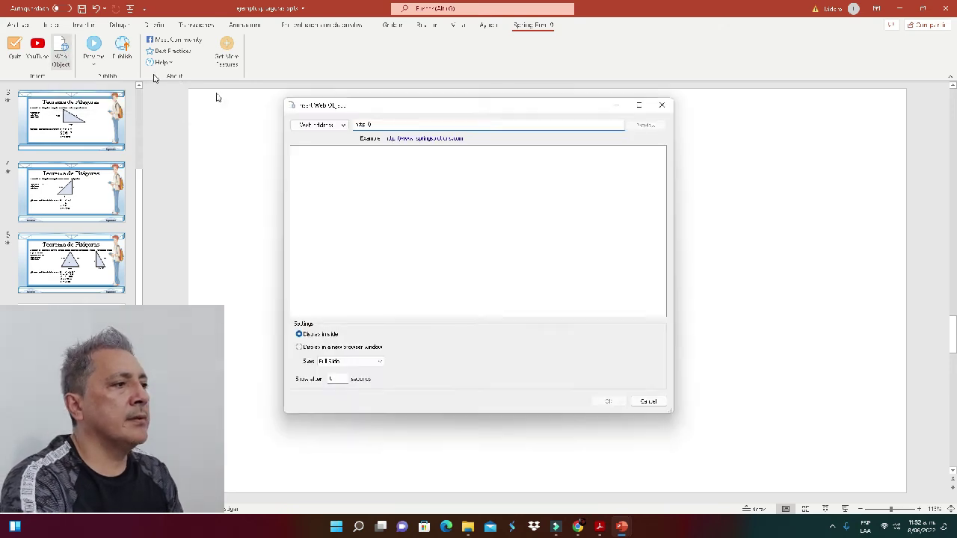
click(404, 124)
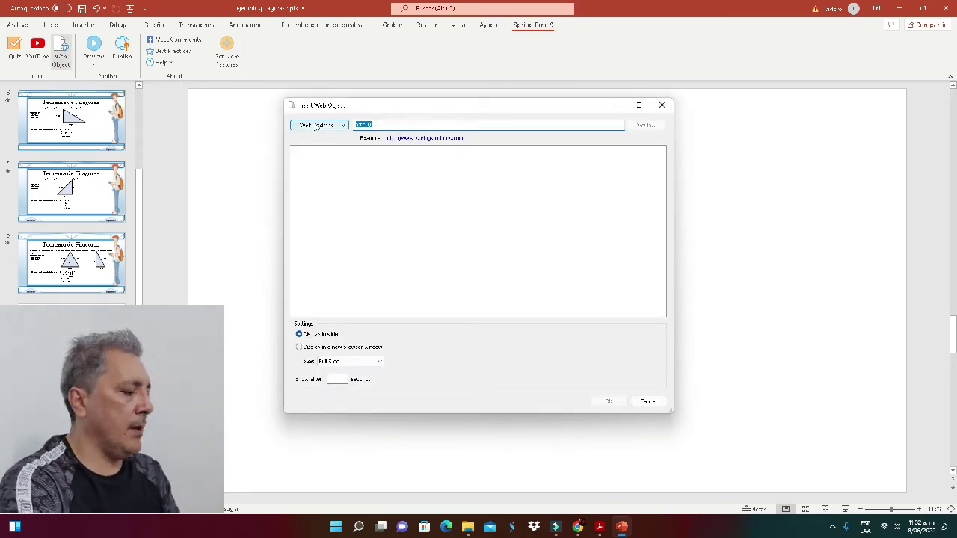
key(ctrl+v)
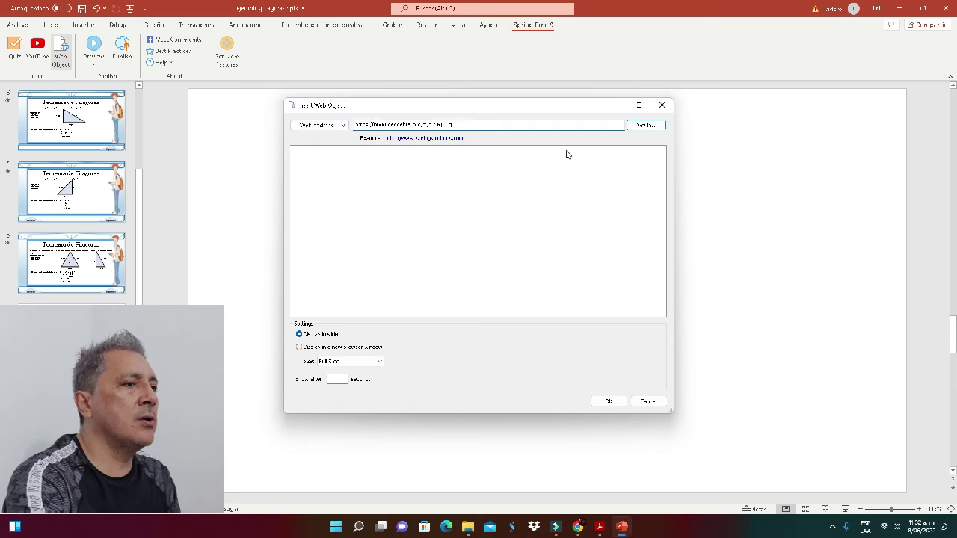
click(653, 127)
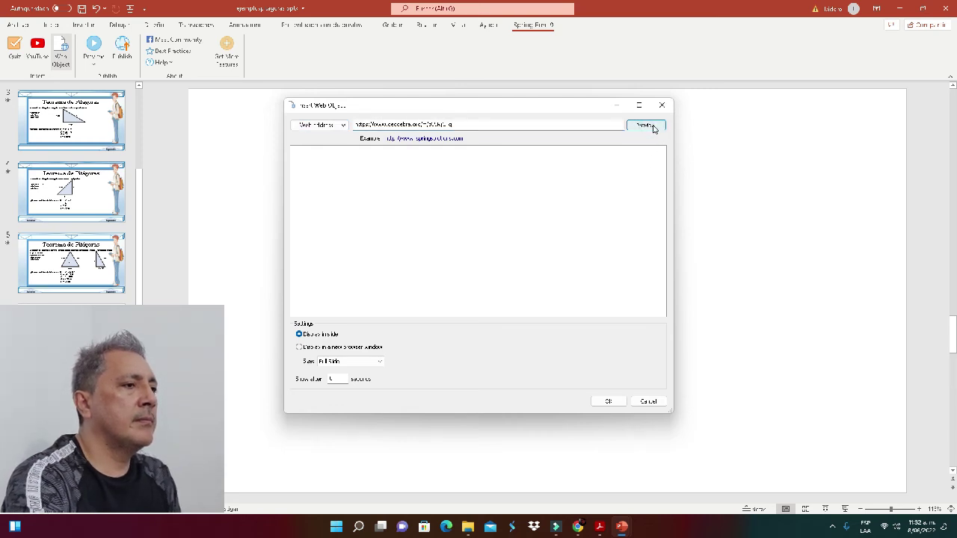
click(381, 363)
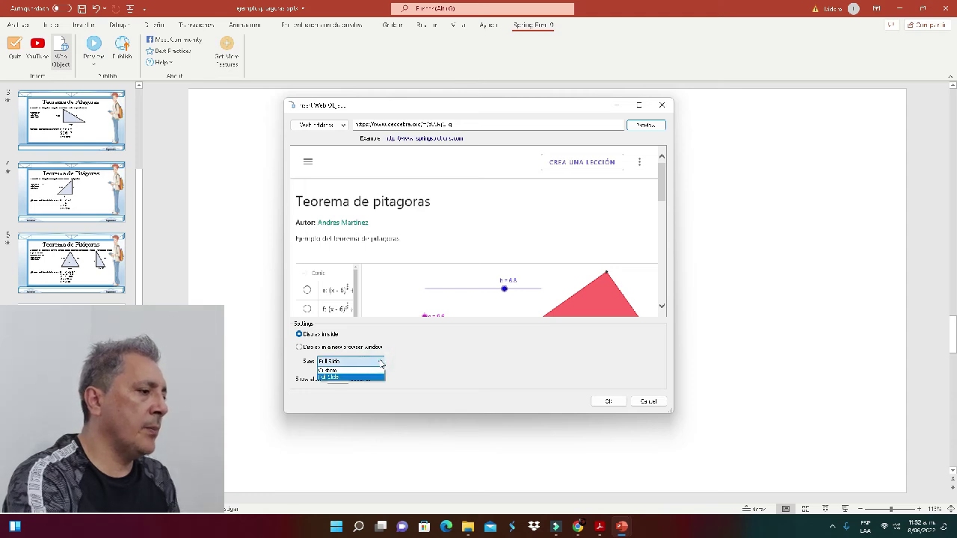
click(356, 369)
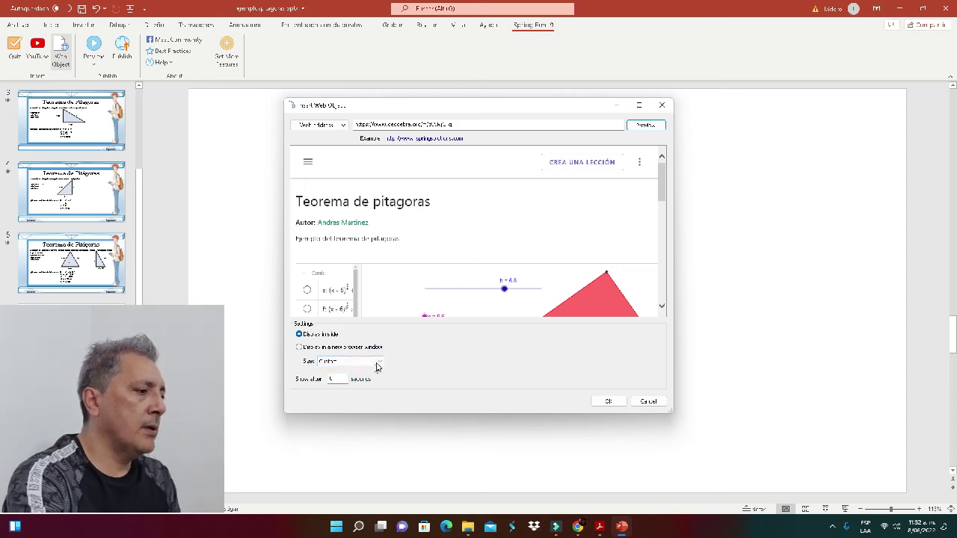
click(378, 362)
click(347, 376)
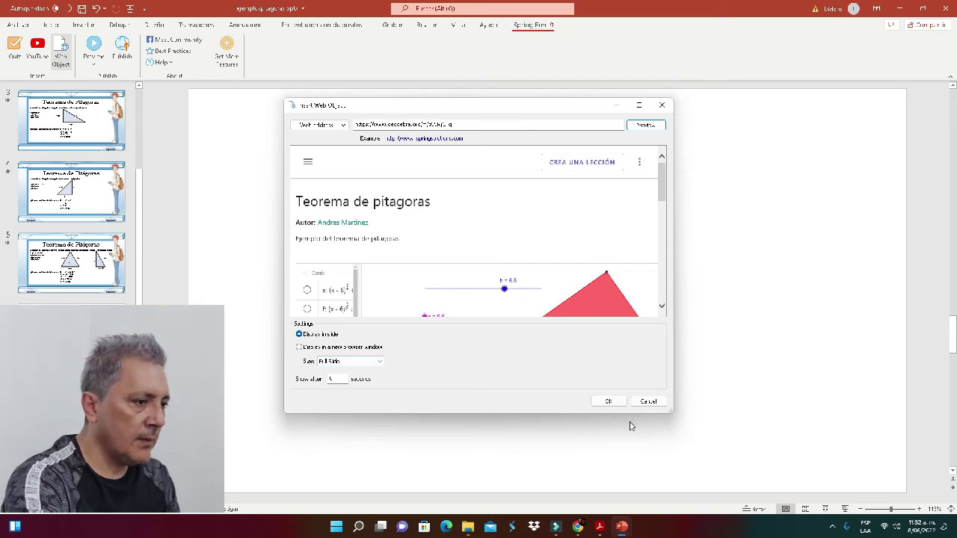
click(609, 403)
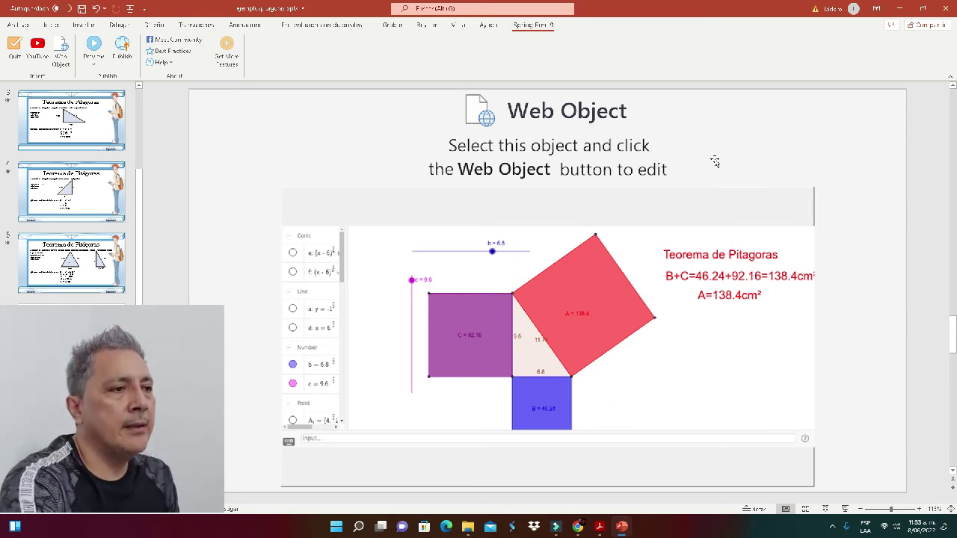
click(724, 208)
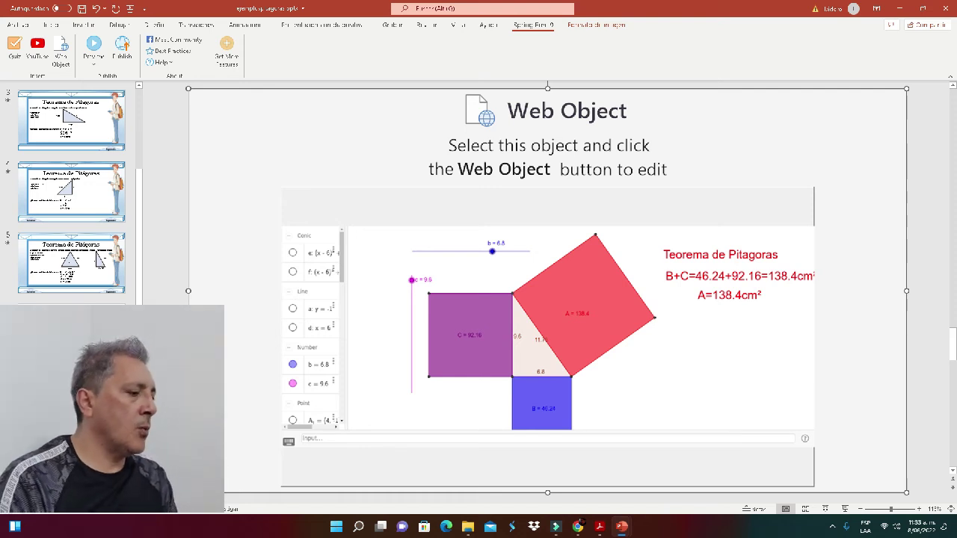
key(ctrl+m)
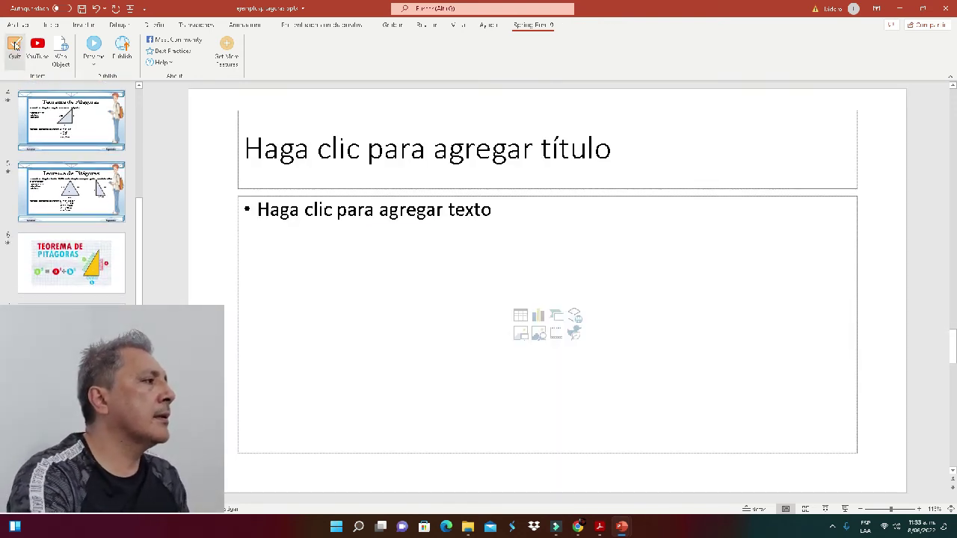
- Launch iSpring QuizMaker, move its window up and right, and start a Graded Quiz
click(15, 46)
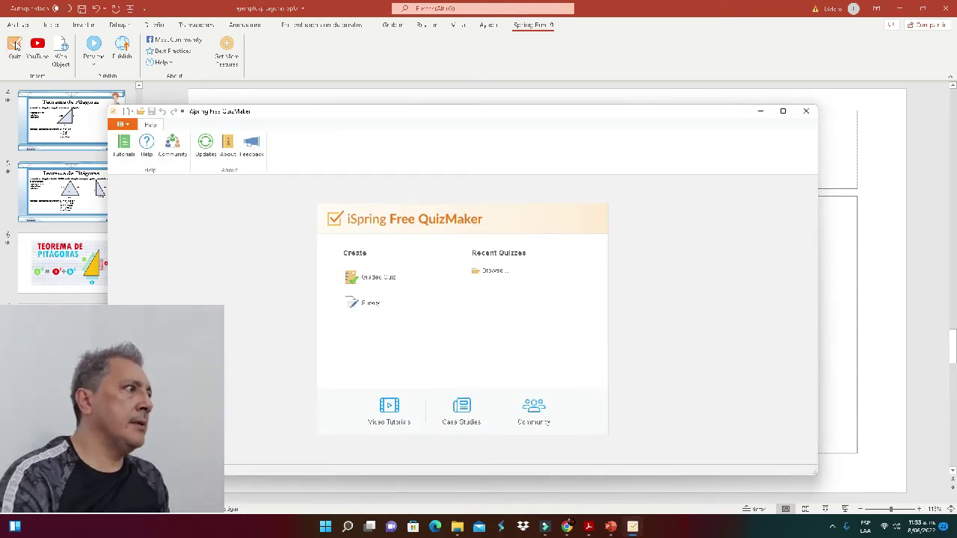
click(542, 101)
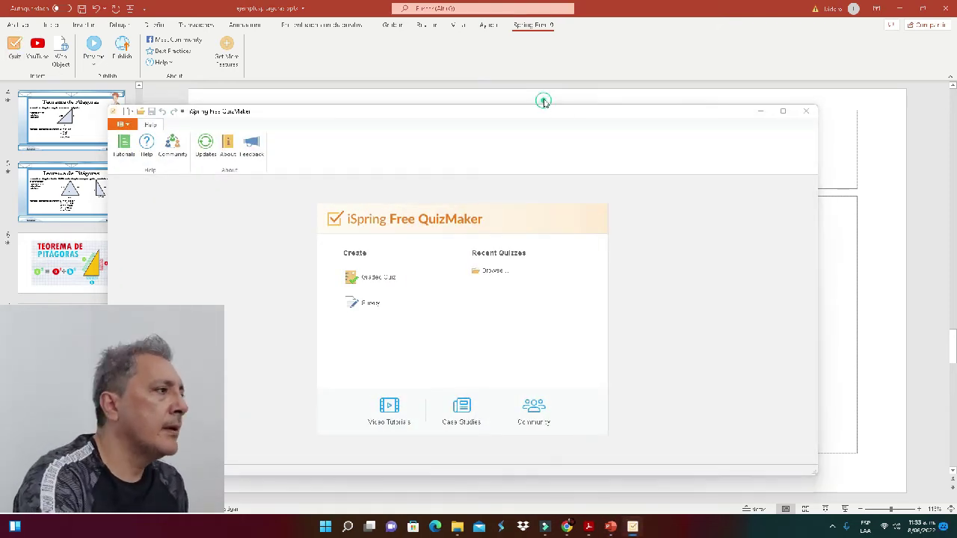
mouse_move(531, 118)
mouse_down()
mouse_move(578, 83)
mouse_move(583, 48)
mouse_up()
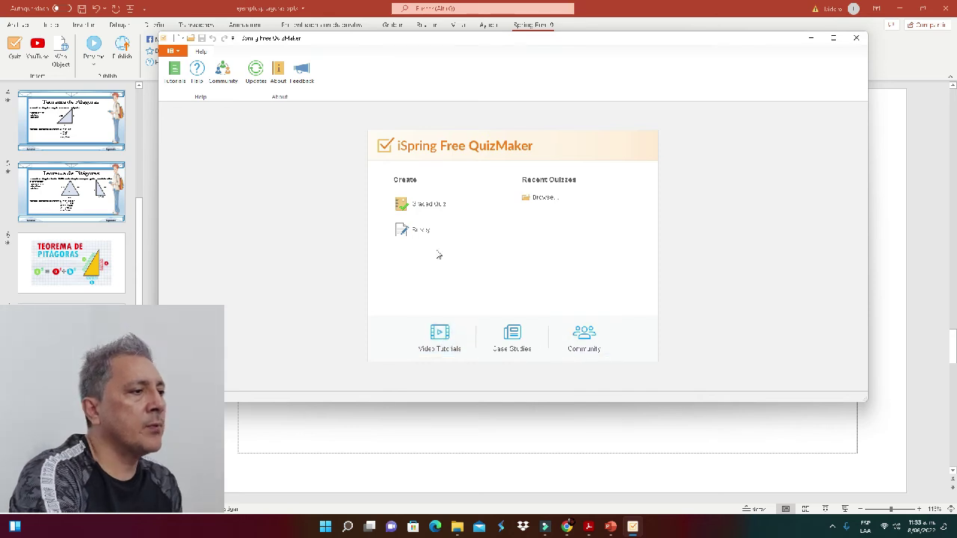
click(423, 207)
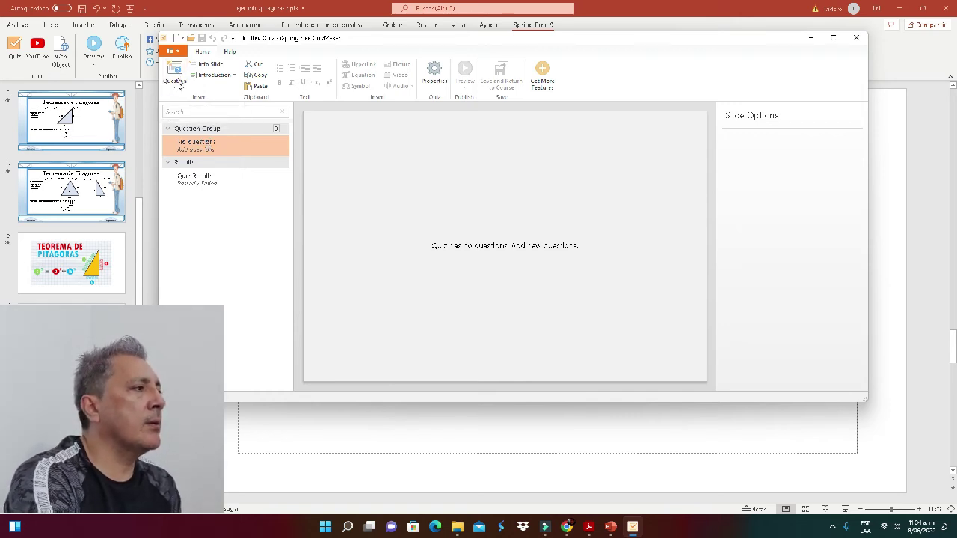
- Insert a Multiple Choice question from the Question gallery
click(175, 87)
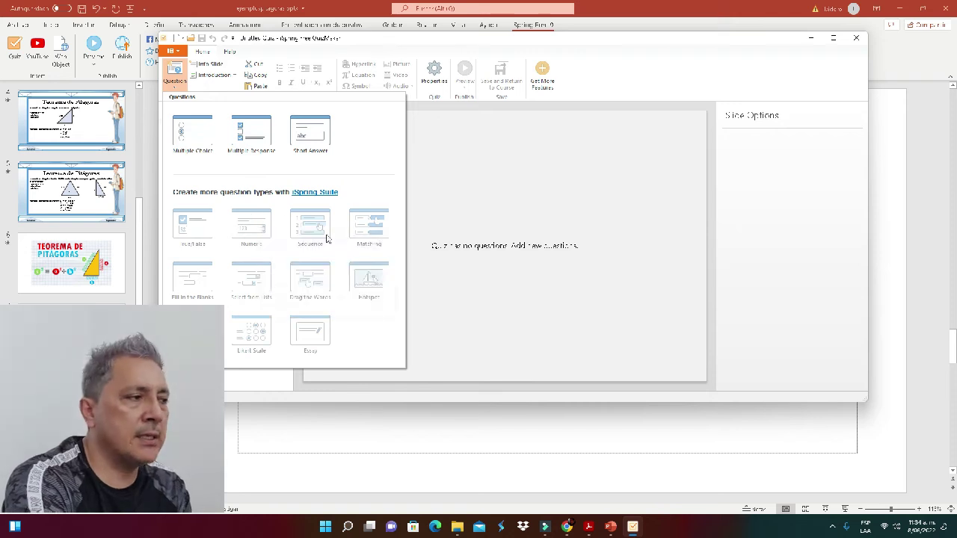
mouse_move(246, 288)
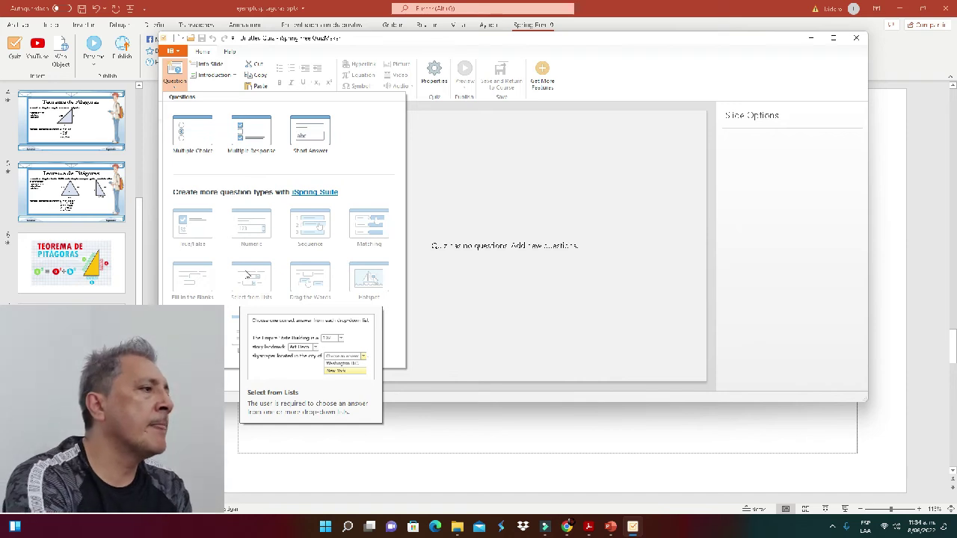
click(199, 138)
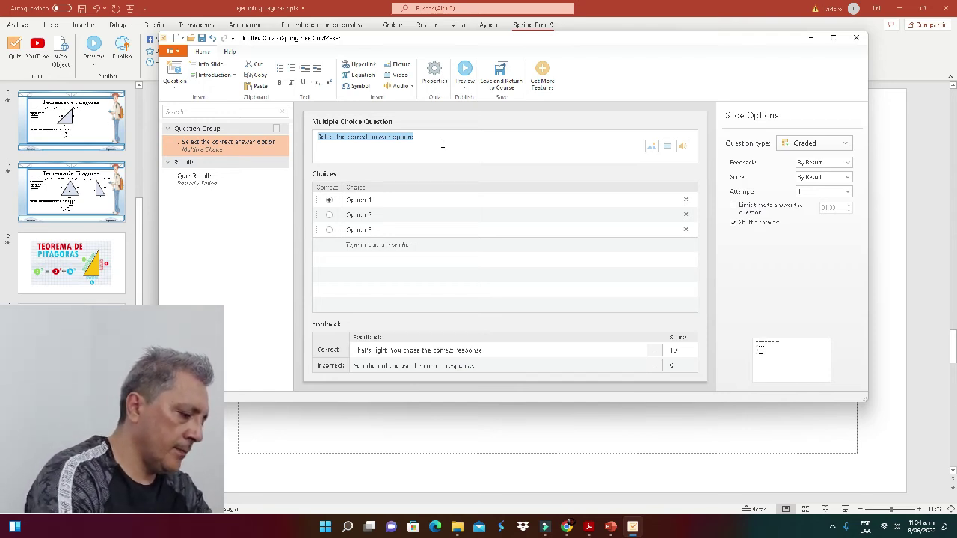
- Enter the question 'El triángulo que tiene sus catetos…' with a formula line beneath it
text(E)
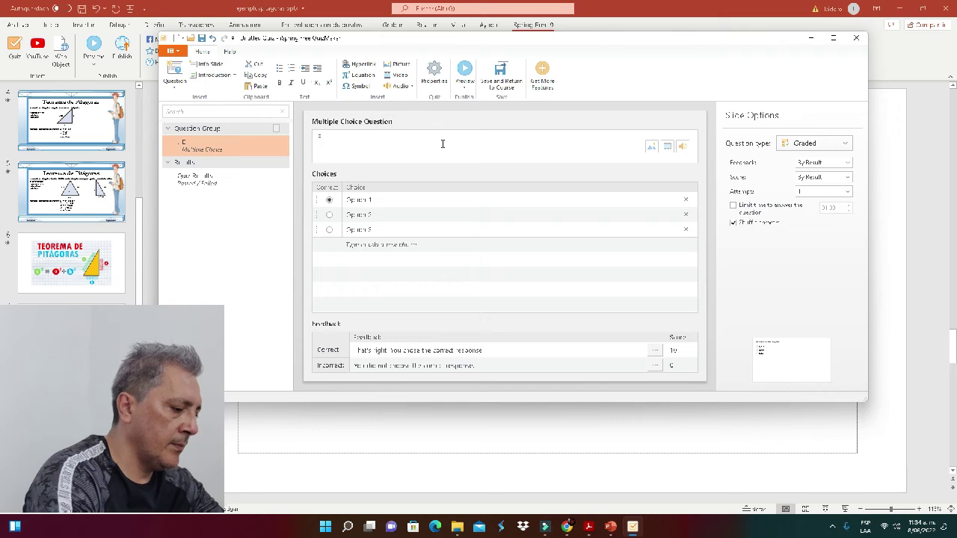
text(l teo)
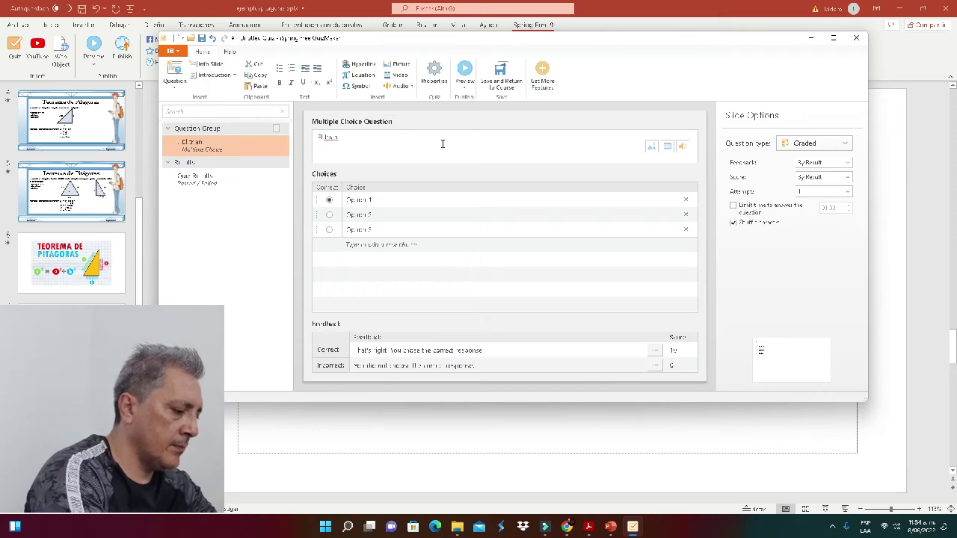
text(ngulo que tiene sus catet)
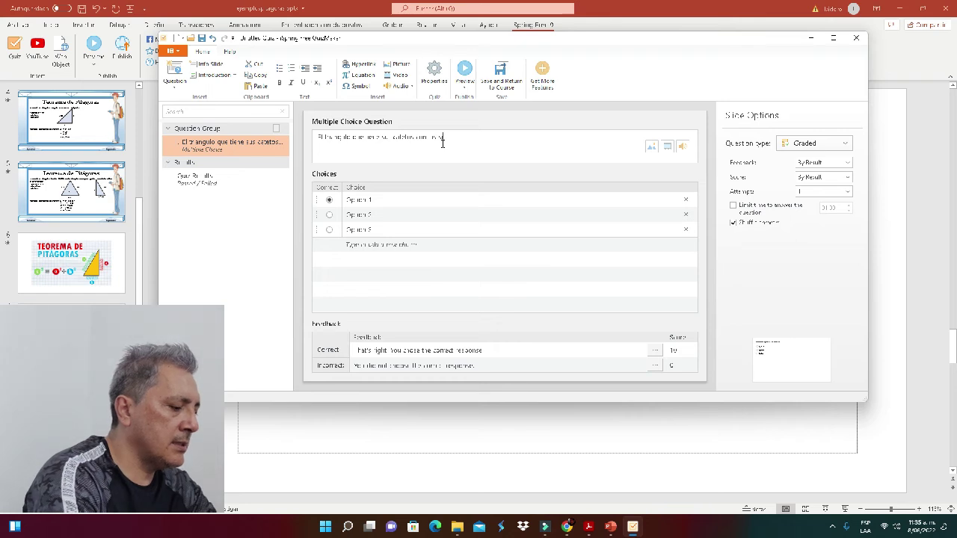
text(os)
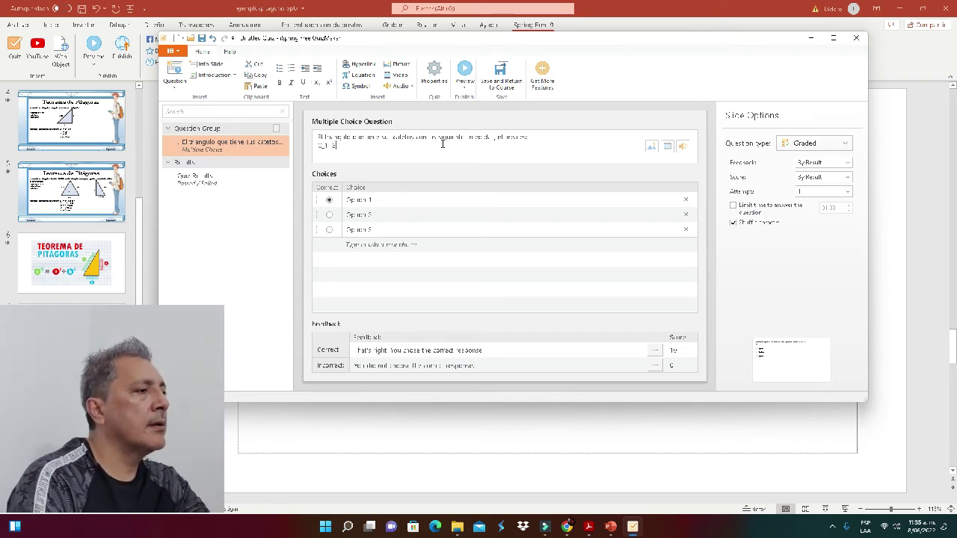
key(Return)
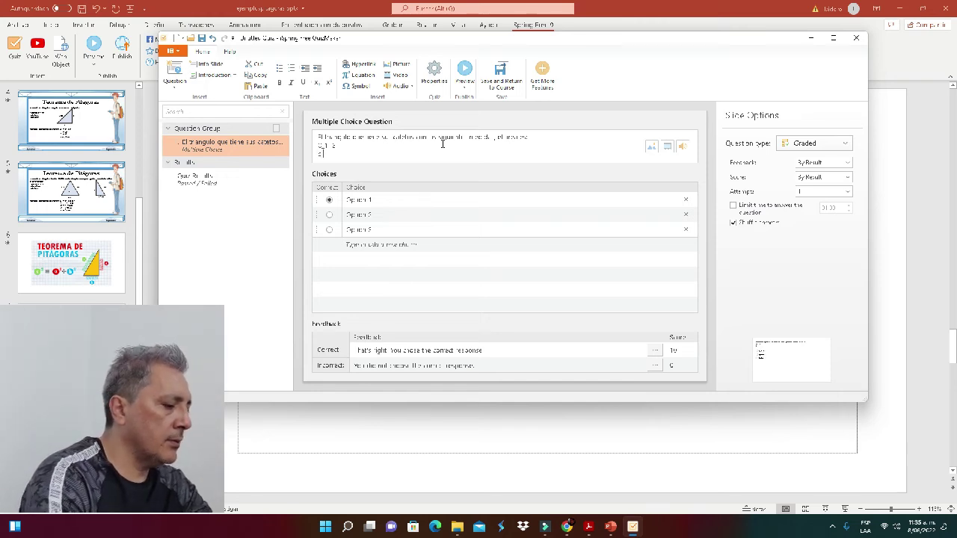
text(=4)
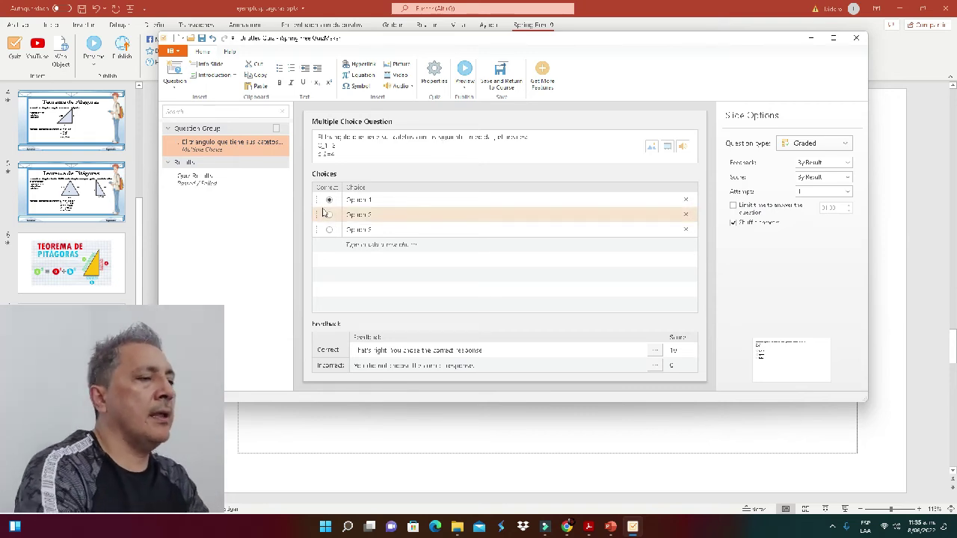
- Replace the first three answer choices with 5, 6 and 7
click(394, 199)
double_click(391, 199)
text(5)
key(Tab)
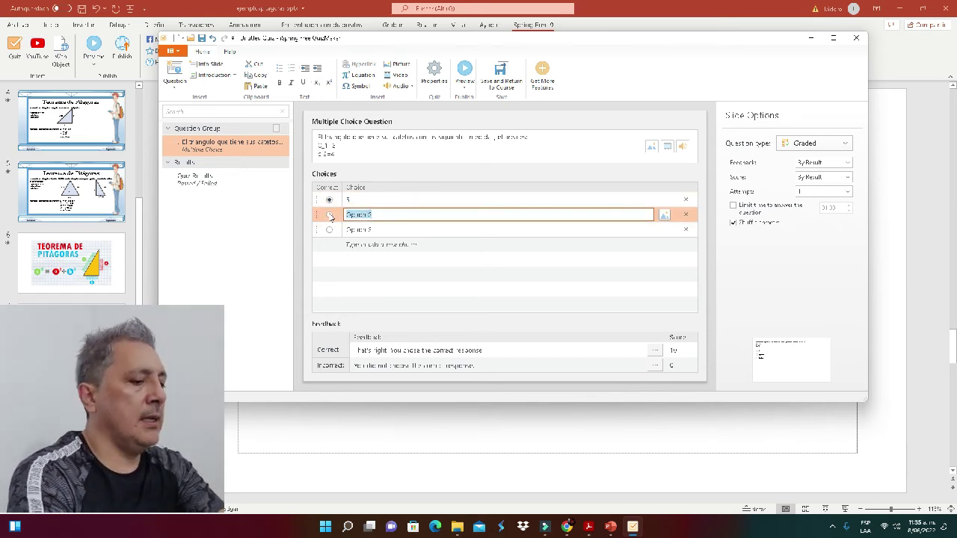
text(6)
key(Tab)
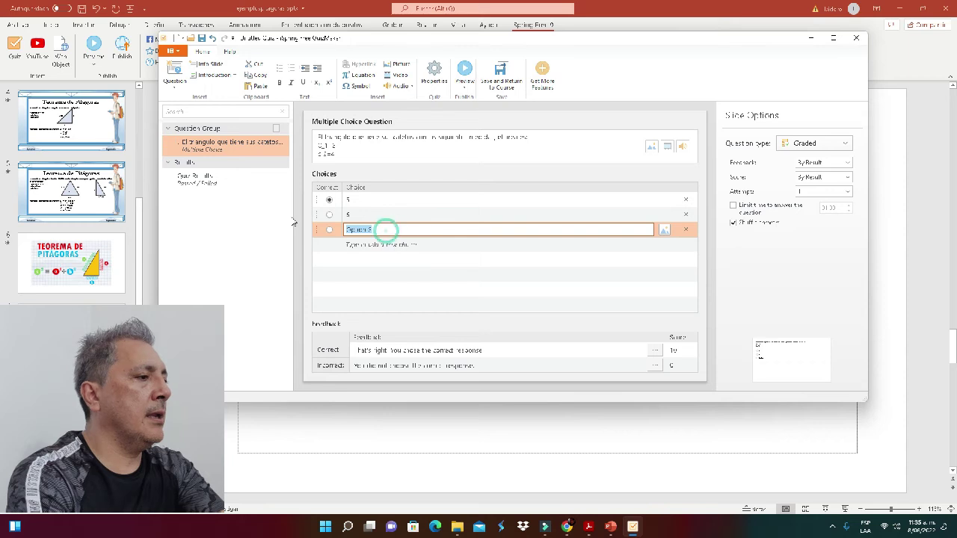
text(7)
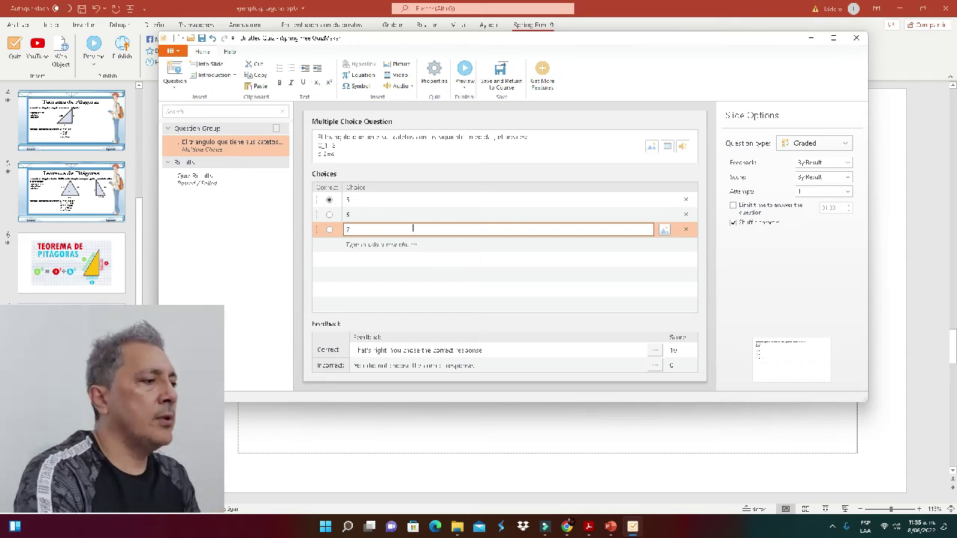
- Add a fourth answer choice 8 and begin a new picture choice
click(373, 244)
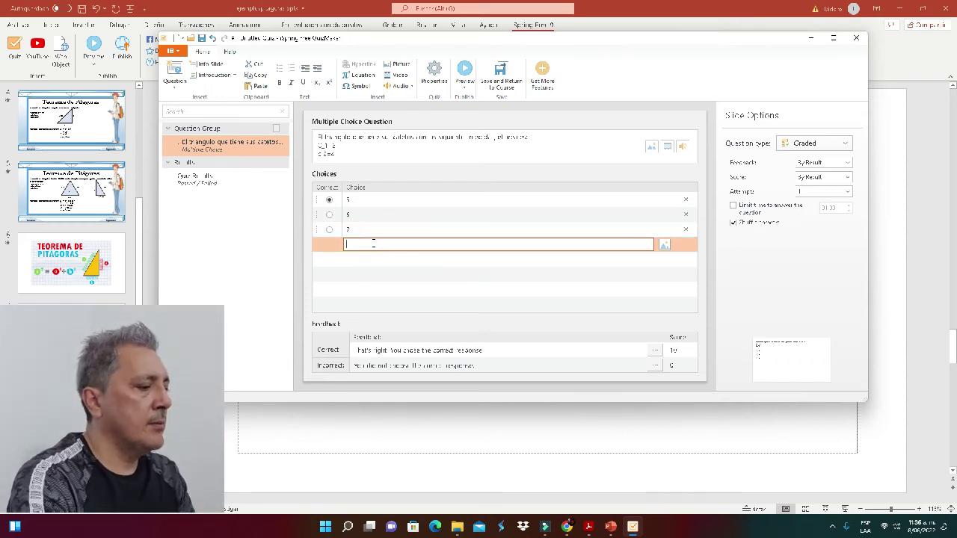
text(8)
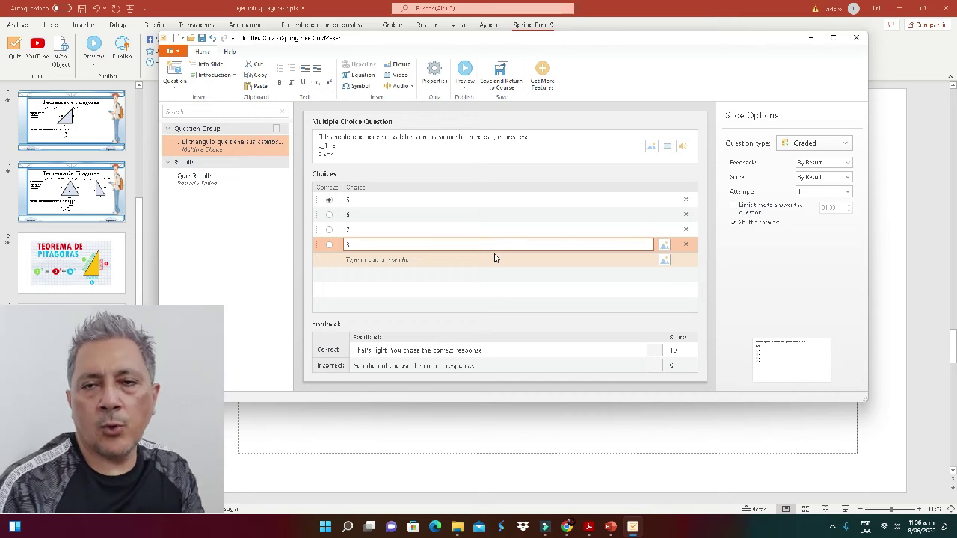
click(386, 261)
click(664, 259)
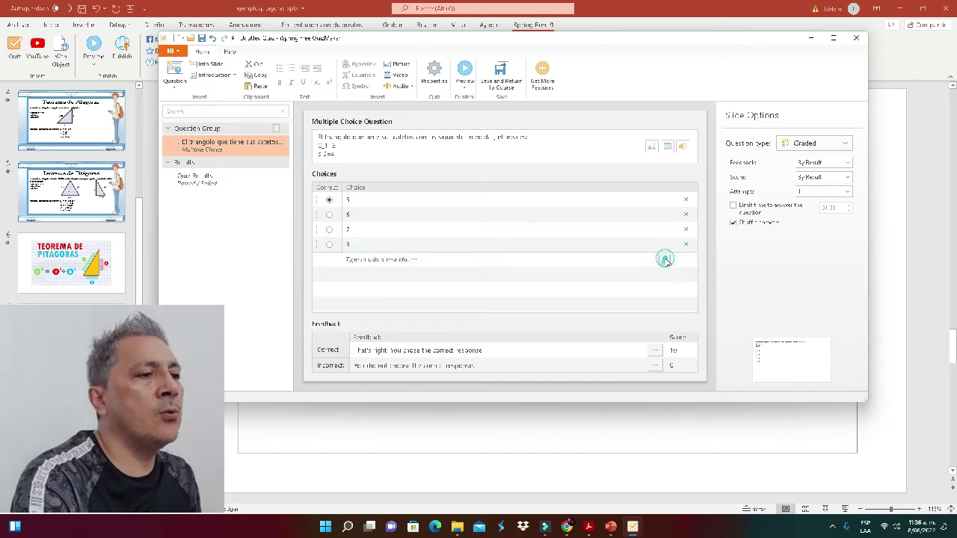
- Add the cumple 53 birthday picture as a fifth answer choice
click(664, 259)
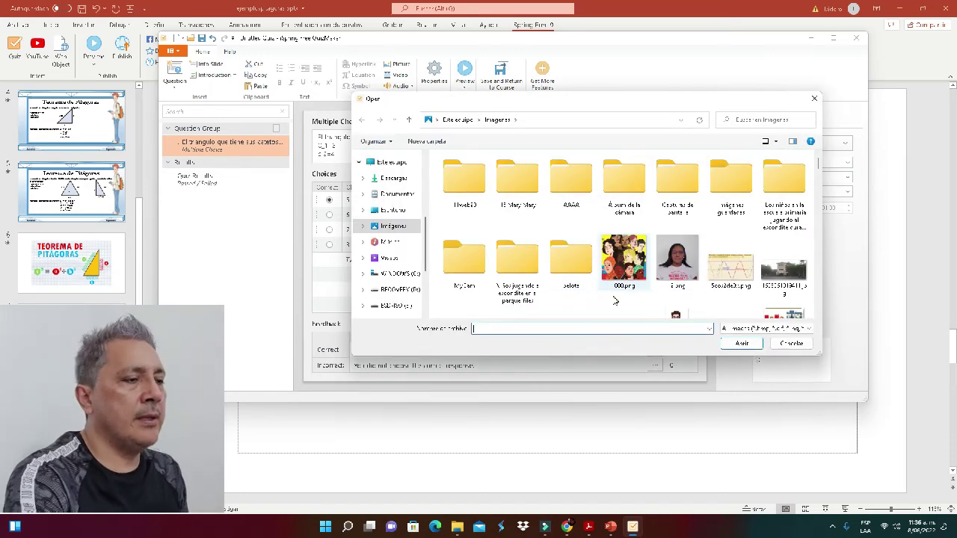
scroll(632, 277, down, 1)
scroll(632, 277, down, 1)
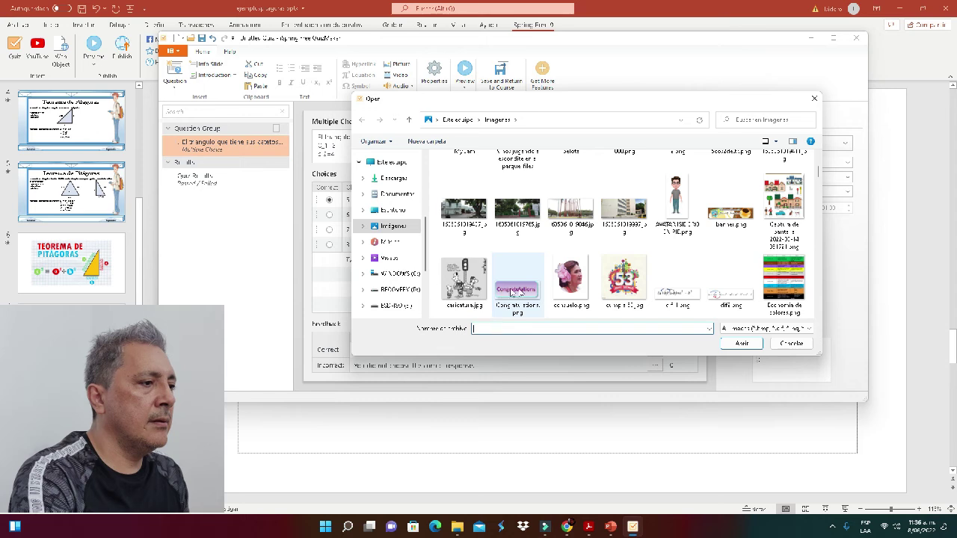
double_click(628, 279)
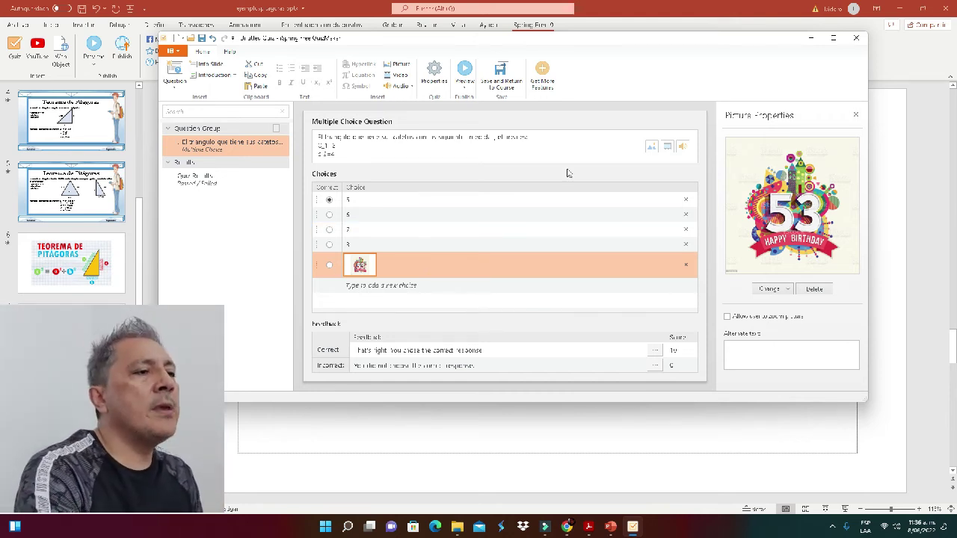
click(559, 145)
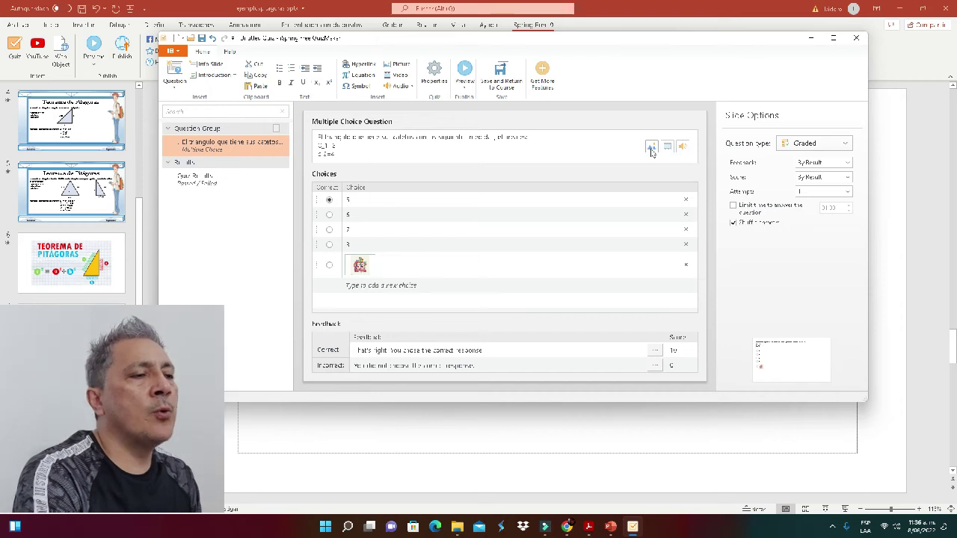
- Attach the phone picture en4.jpg to the question
click(651, 151)
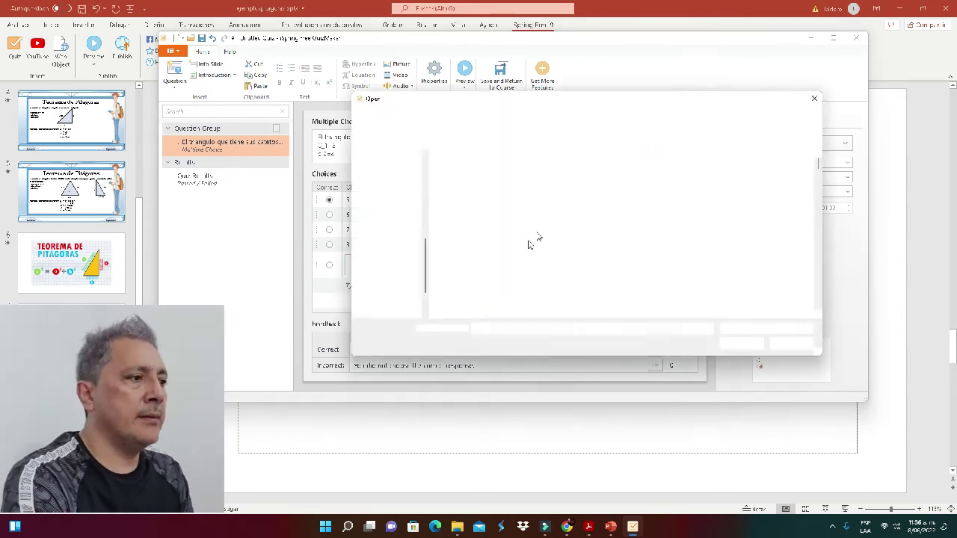
scroll(519, 256, down, 2)
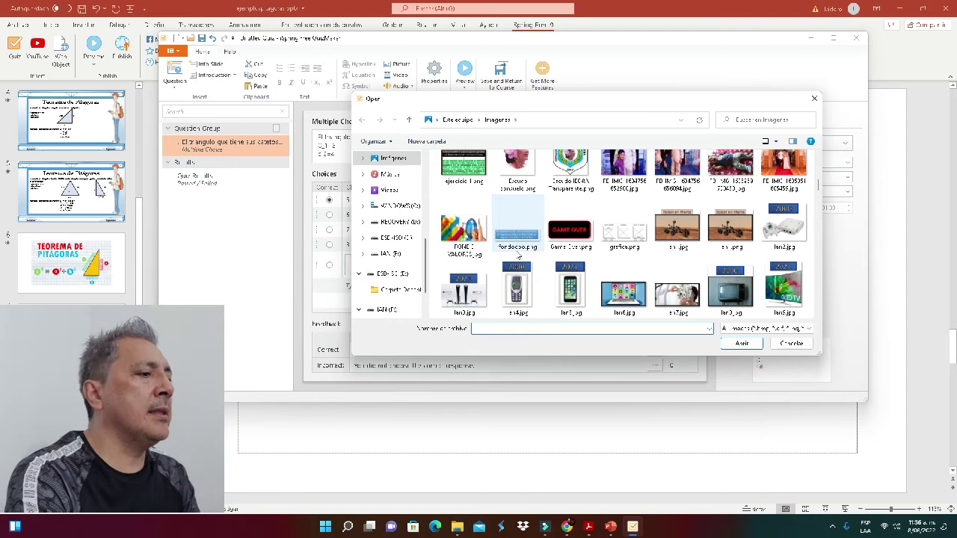
scroll(518, 257, down, 1)
click(519, 228)
click(743, 344)
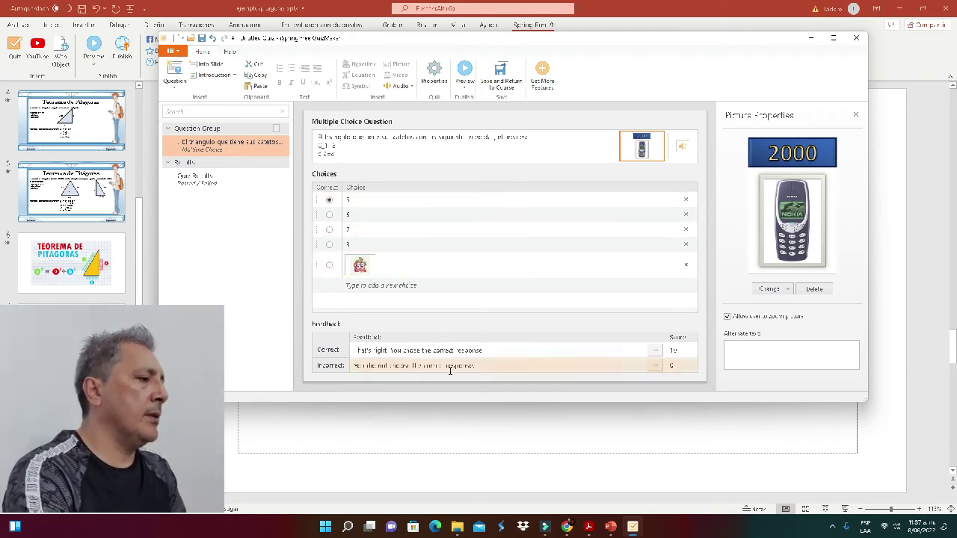
- Change the correct-answer feedback to 'Muy bien'
click(496, 350)
drag(483, 350, 357, 342)
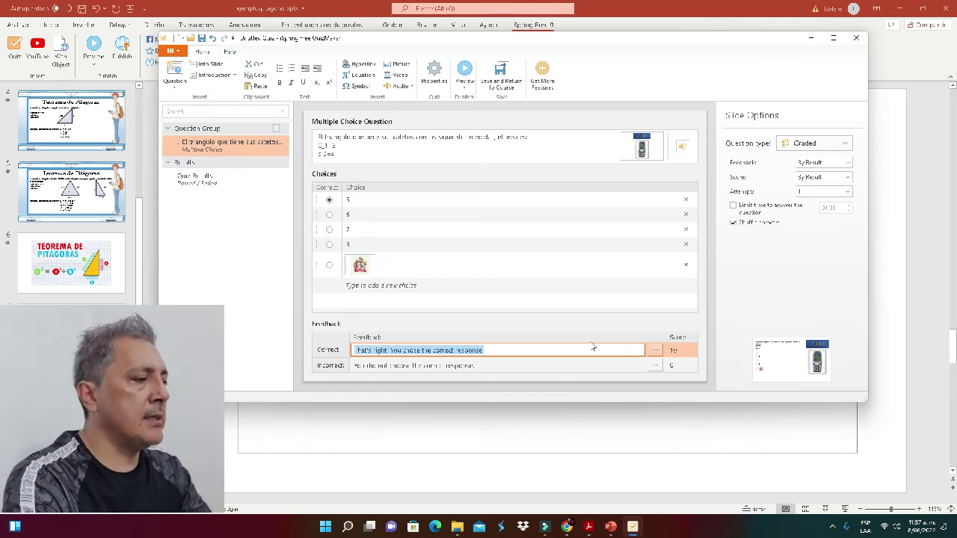
text(Muy bien)
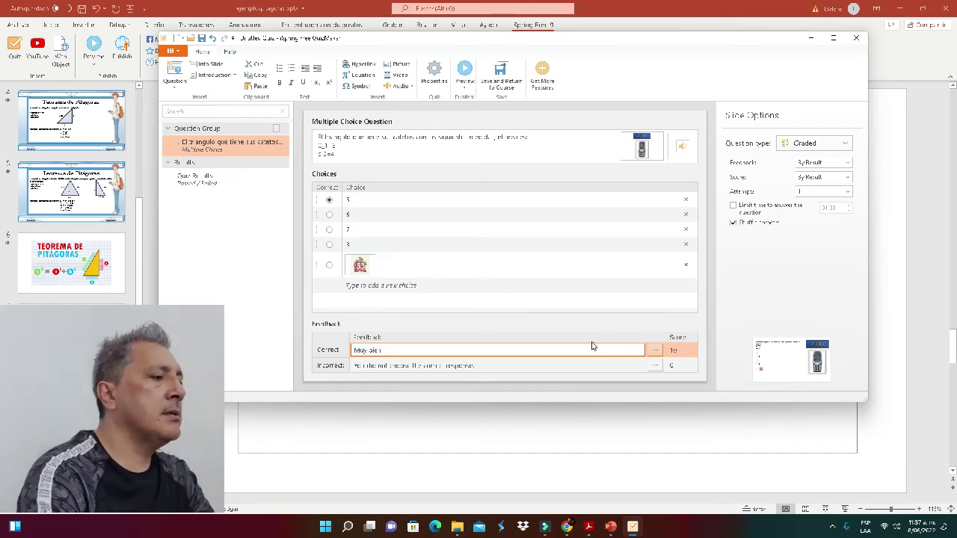
- Replace the incorrect-answer feedback with a new message beginning 'Debes repasar…' in the full editor
click(547, 360)
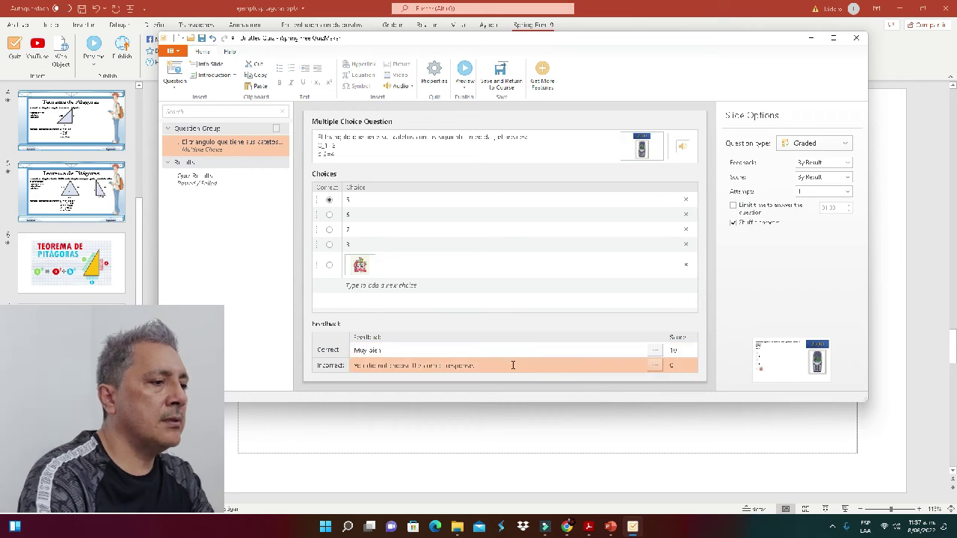
drag(512, 365, 276, 338)
text(Debes repasar)
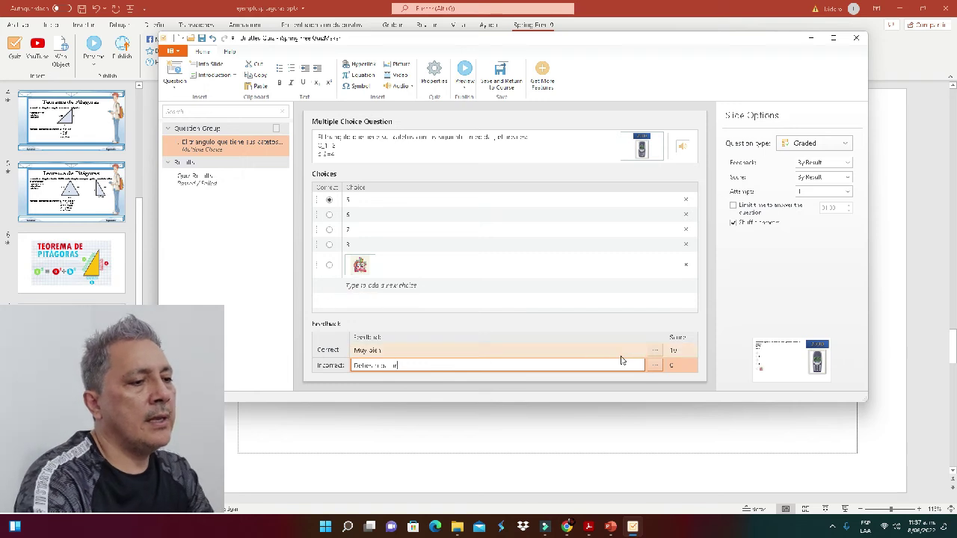
click(655, 366)
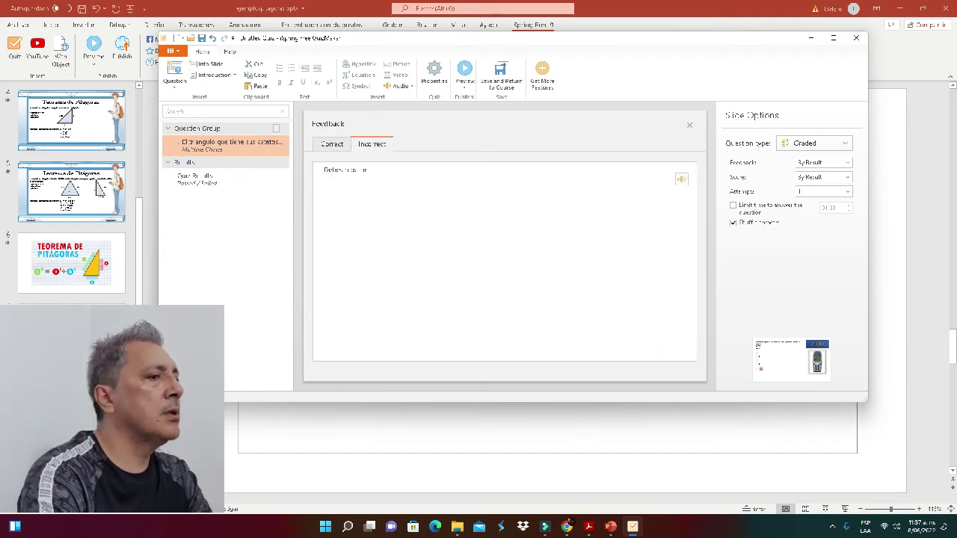
click(510, 196)
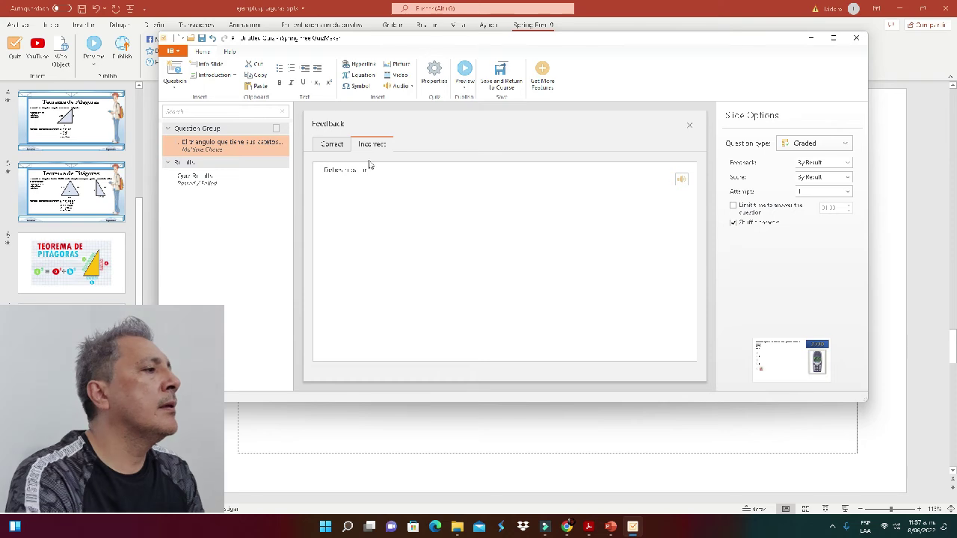
click(690, 127)
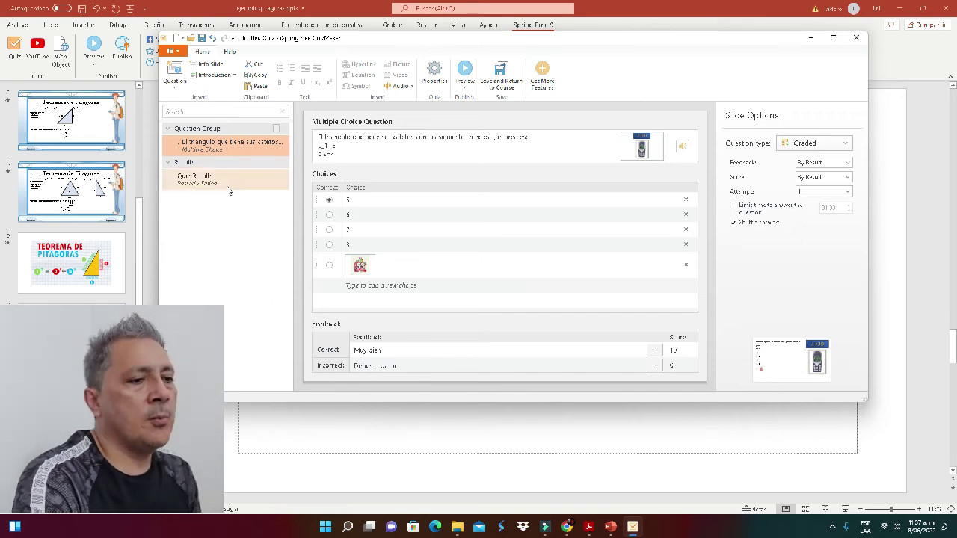
- Add a Multiple Response question to the quiz
click(168, 128)
click(168, 129)
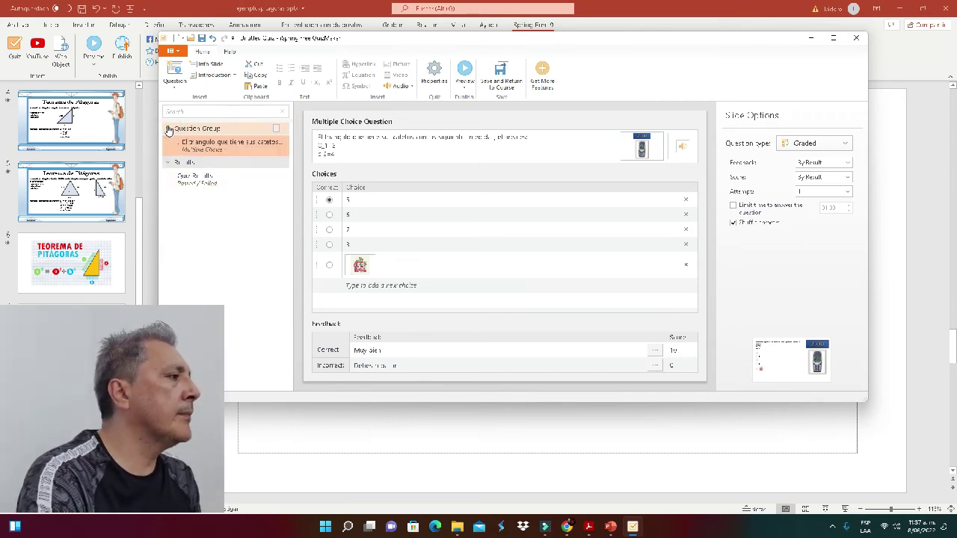
click(176, 84)
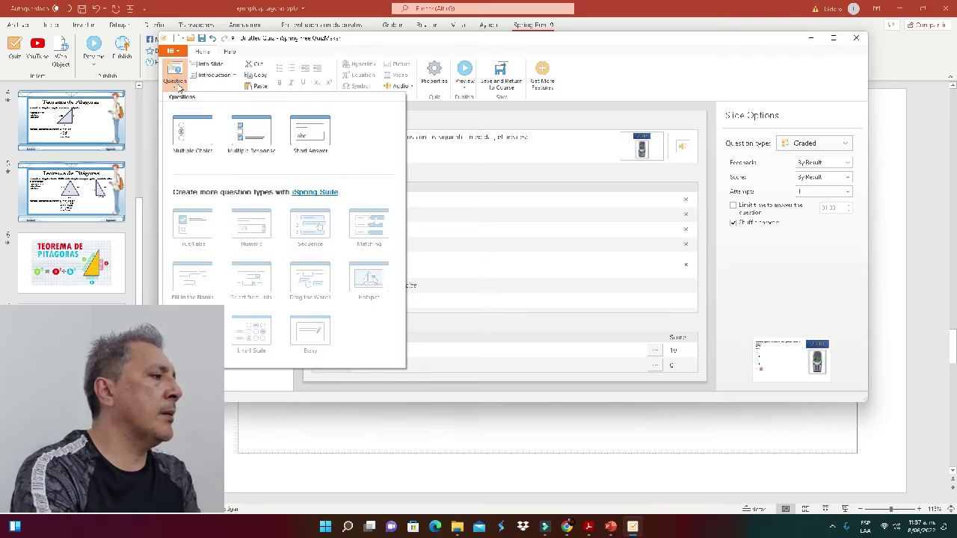
click(256, 135)
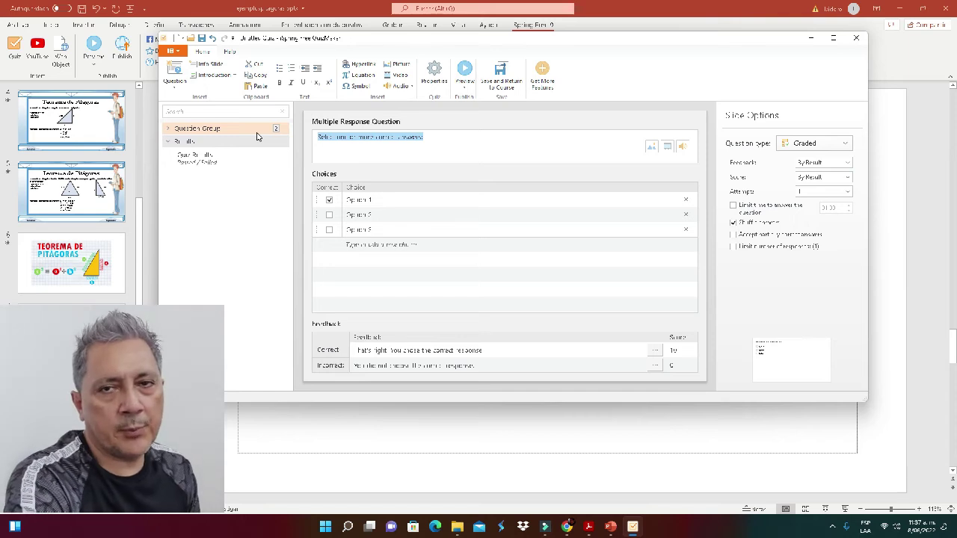
- Mark 6 as the first question's correct answer, then open question 2
click(202, 130)
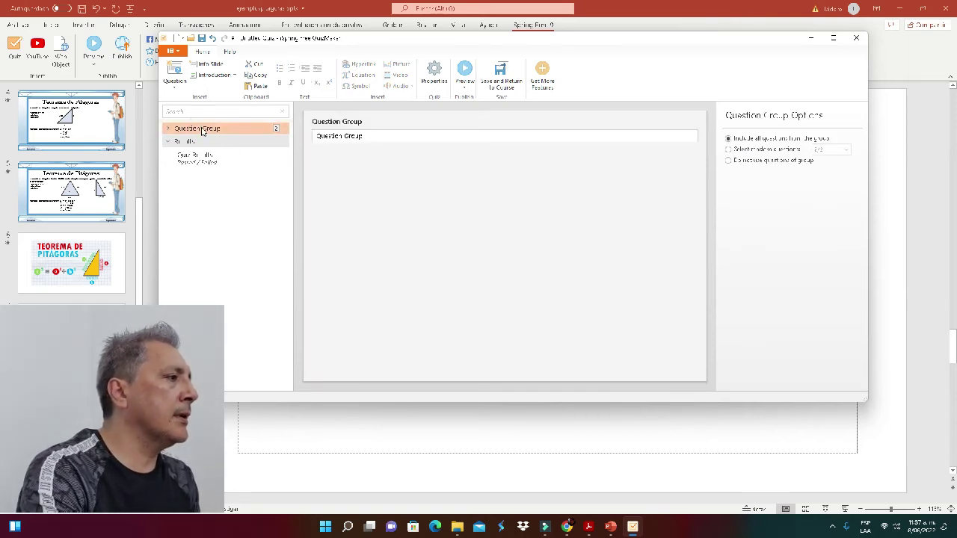
double_click(201, 130)
click(204, 146)
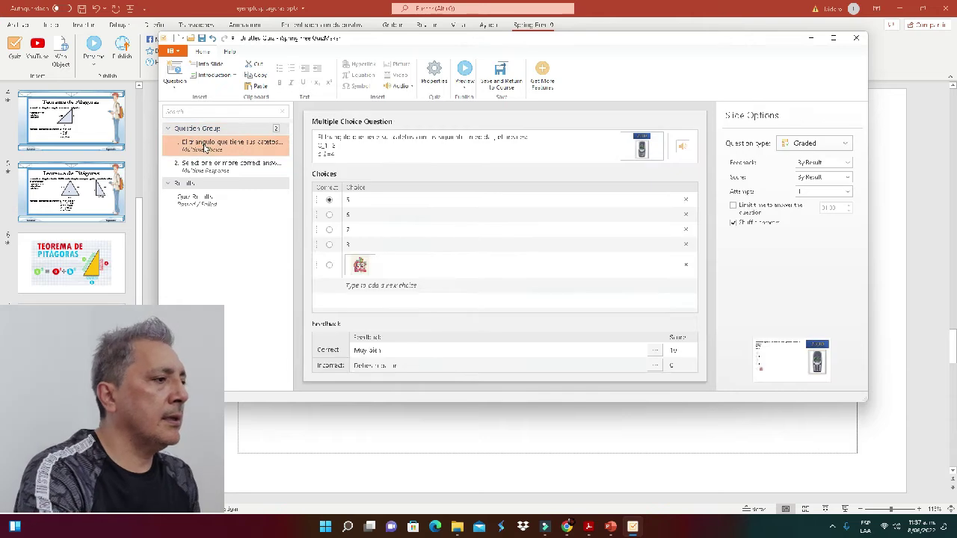
click(329, 214)
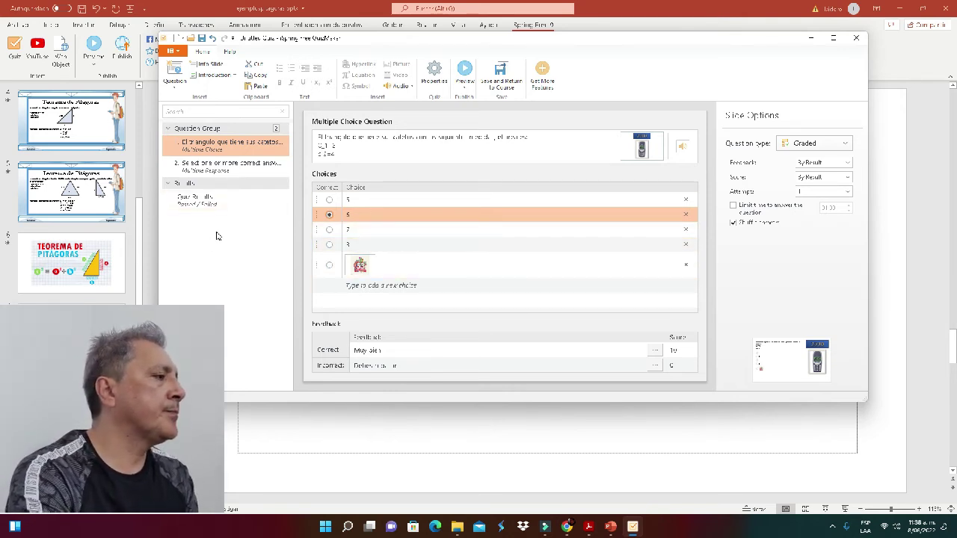
click(196, 200)
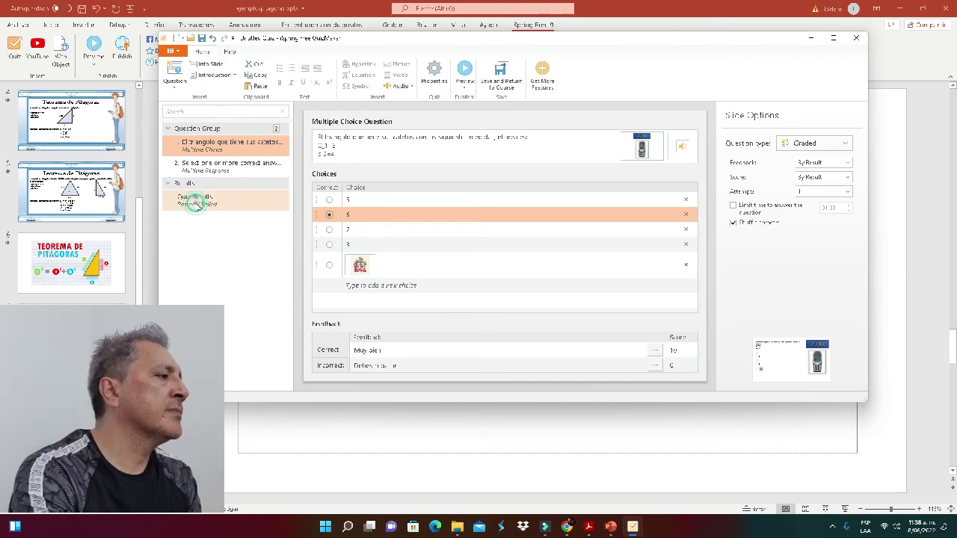
click(198, 163)
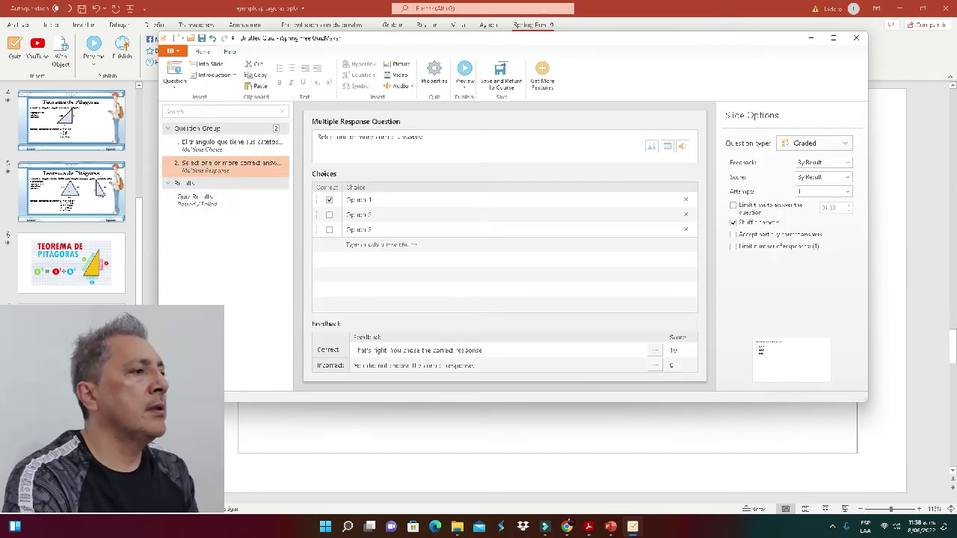
- Replace question 2's default prompt with the triangle area-and-perimeter question, leg values on separate lines
click(470, 144)
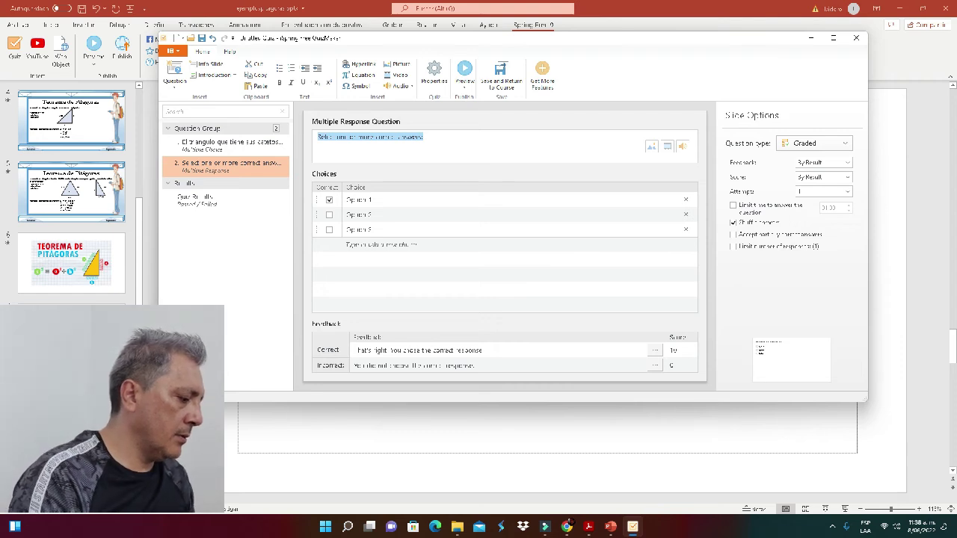
text(el perimetro)
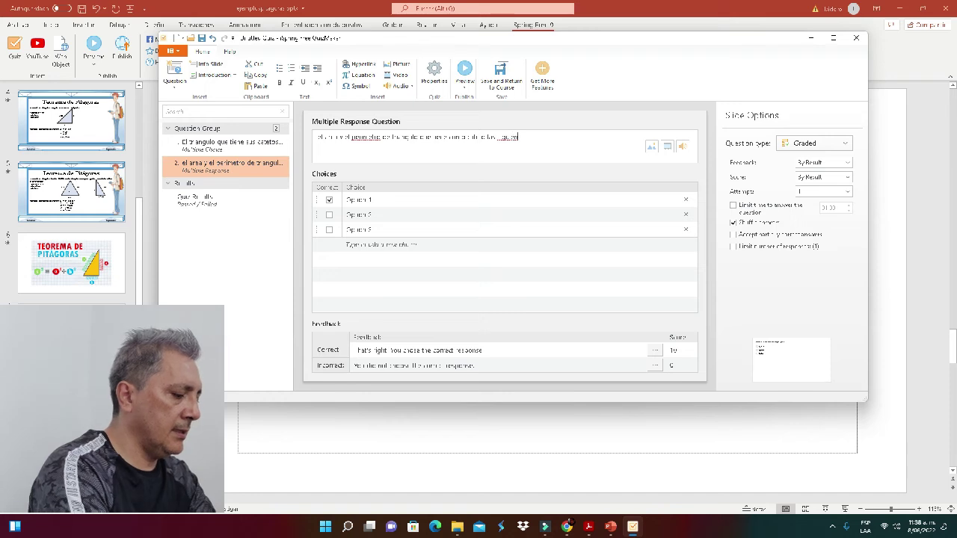
text(das)
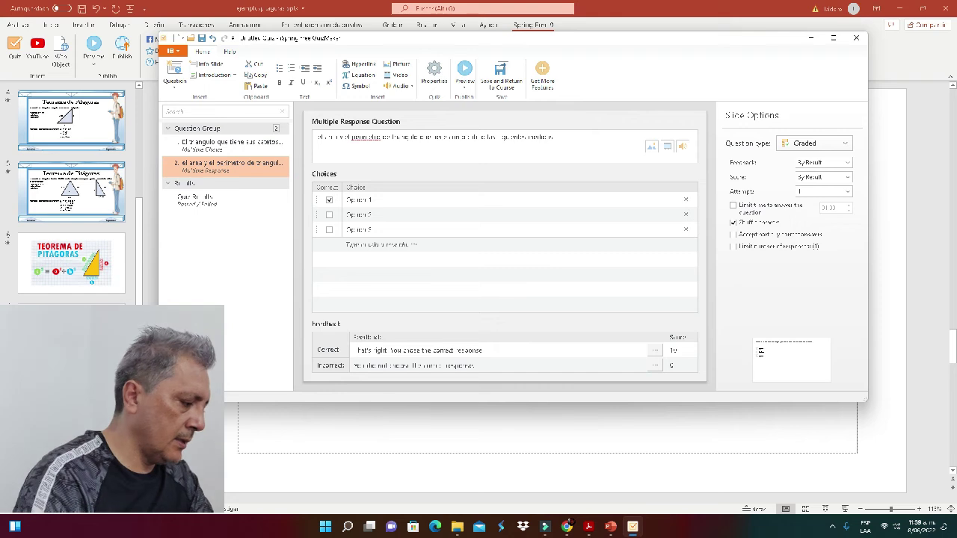
key(Return)
text(a)
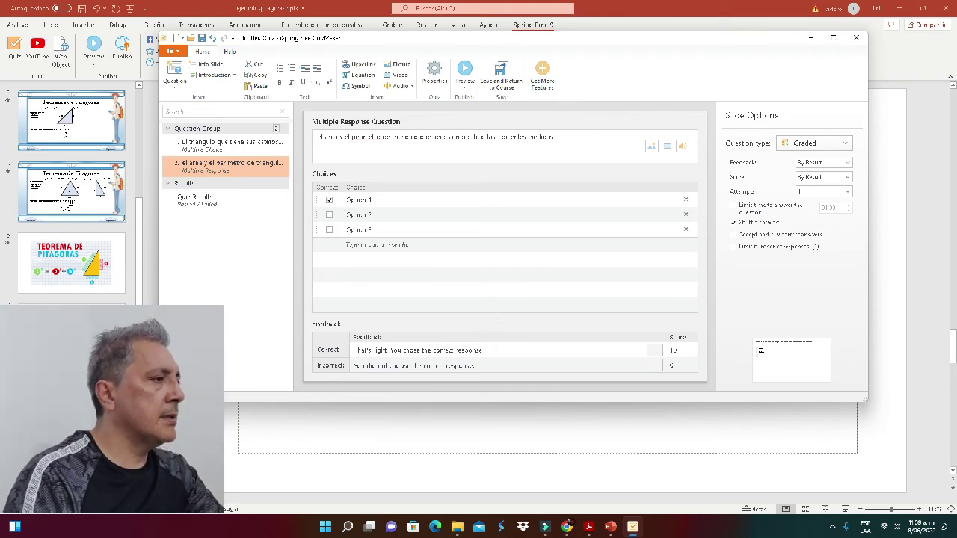
key(BackSpace)
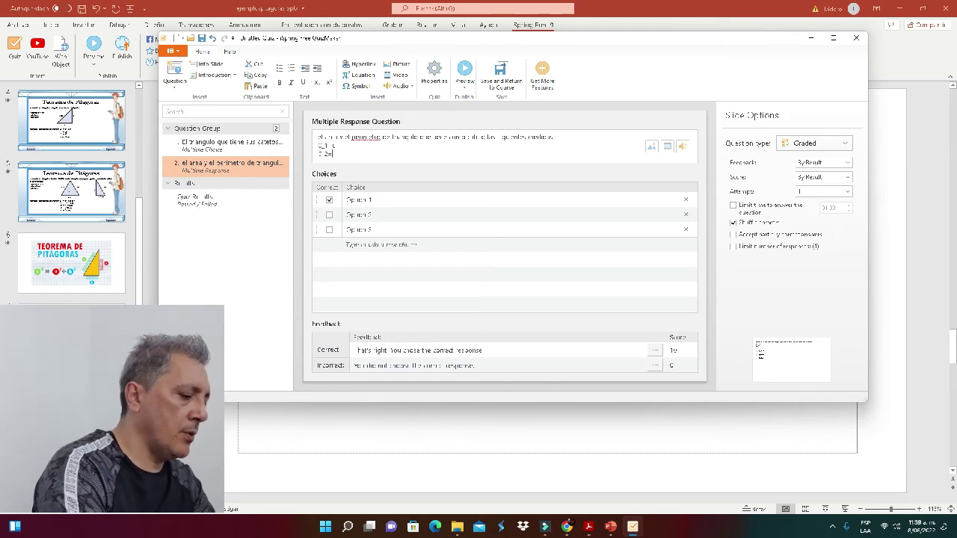
text(6)
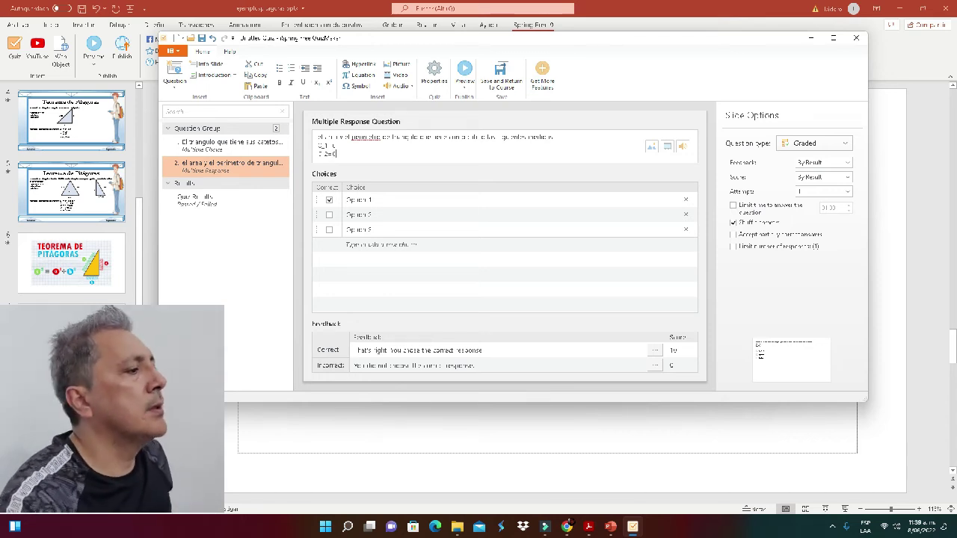
click(415, 199)
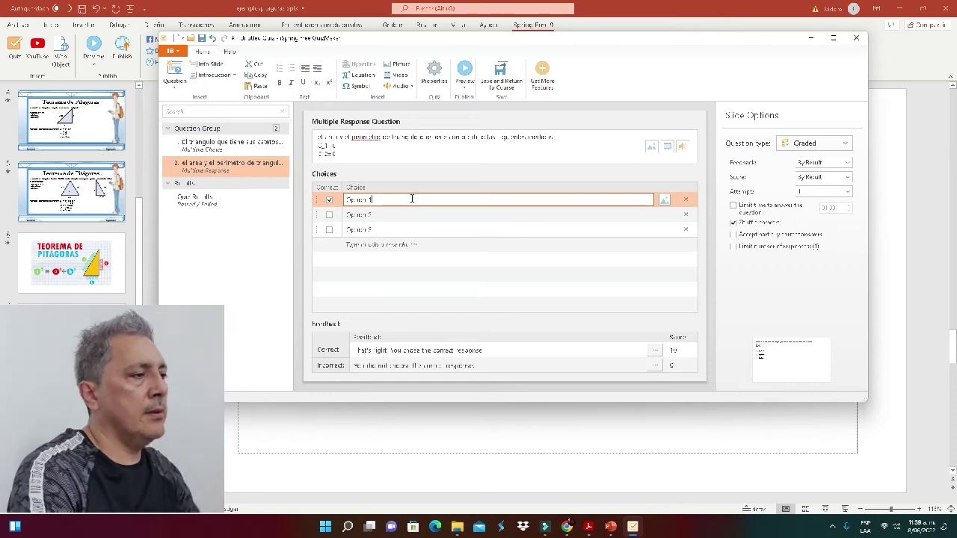
- Replace the first answer choice's placeholder with 12 y 24
click(412, 199)
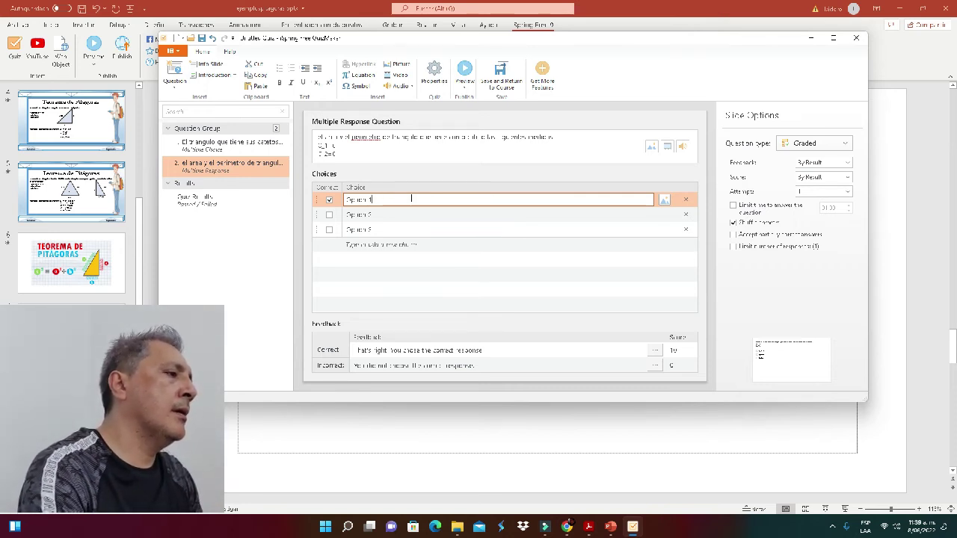
drag(370, 198, 337, 199)
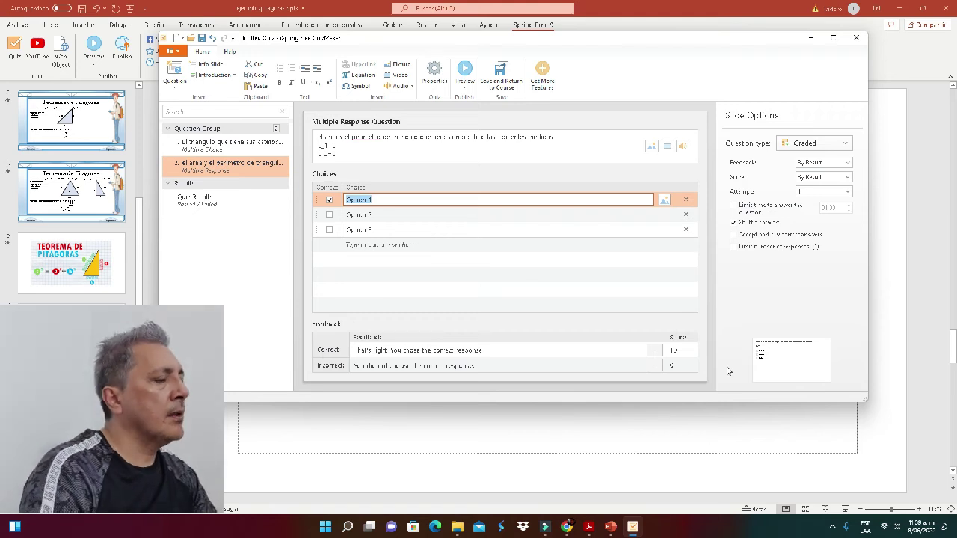
text(A=)
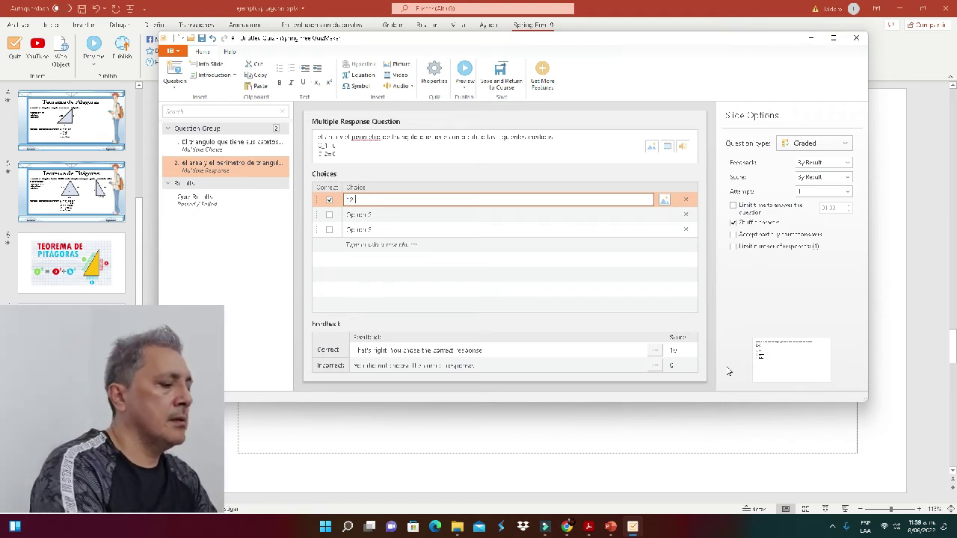
text( y)
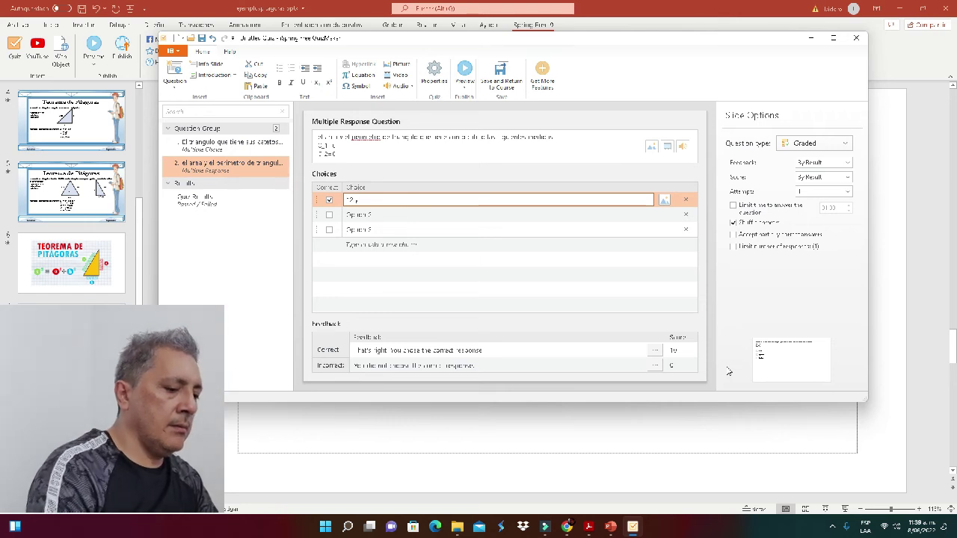
text( 8)
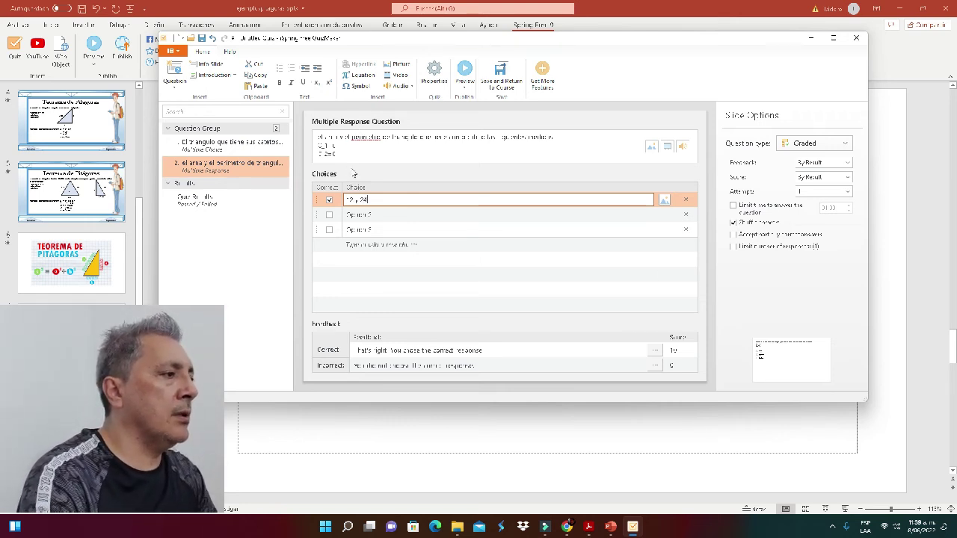
- Add the line 'en cm respectivo area son:' below the question's leg measures
click(354, 153)
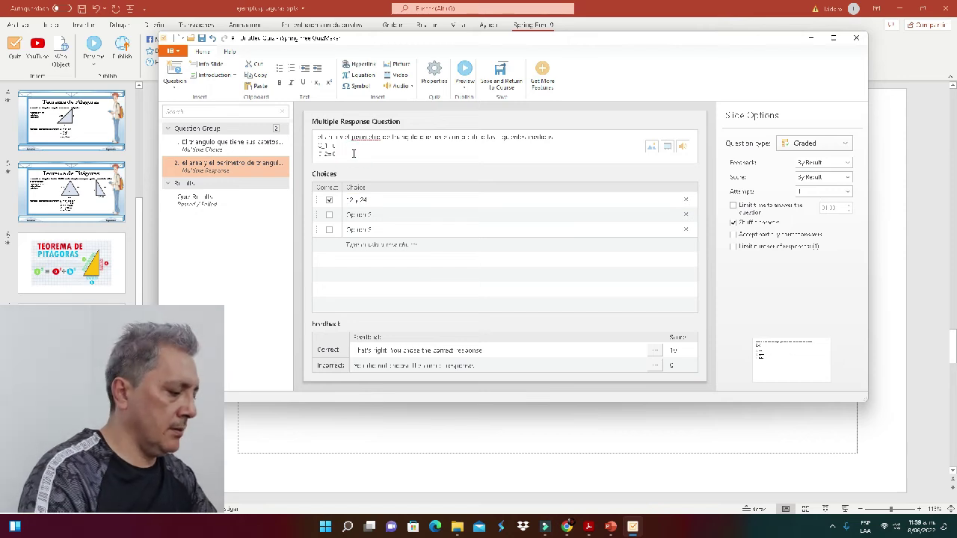
key(Return)
text(en cm)
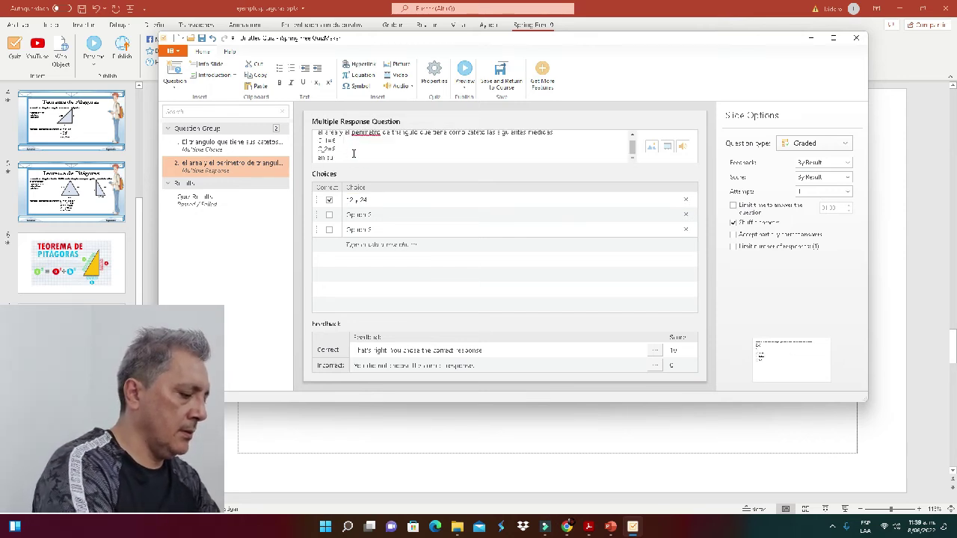
text( respect)
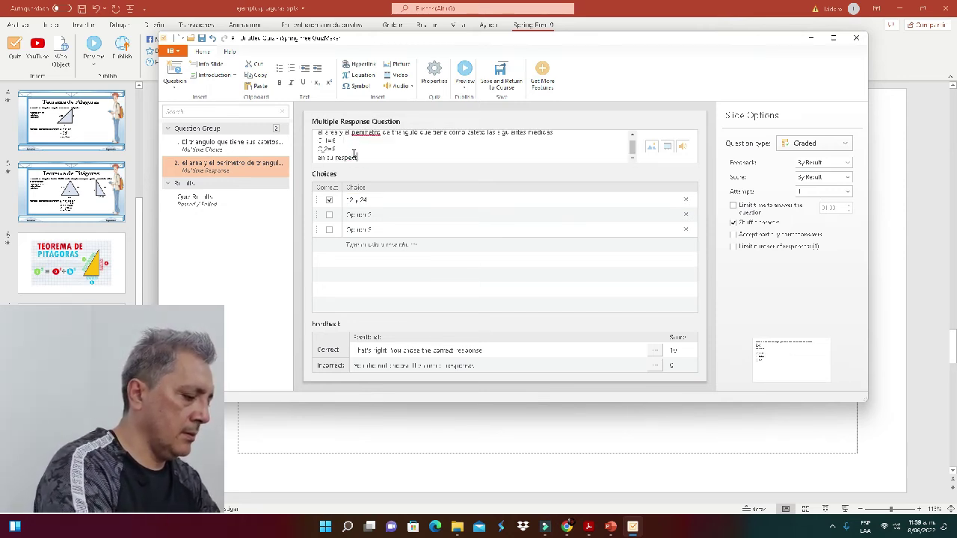
text(ivo area )
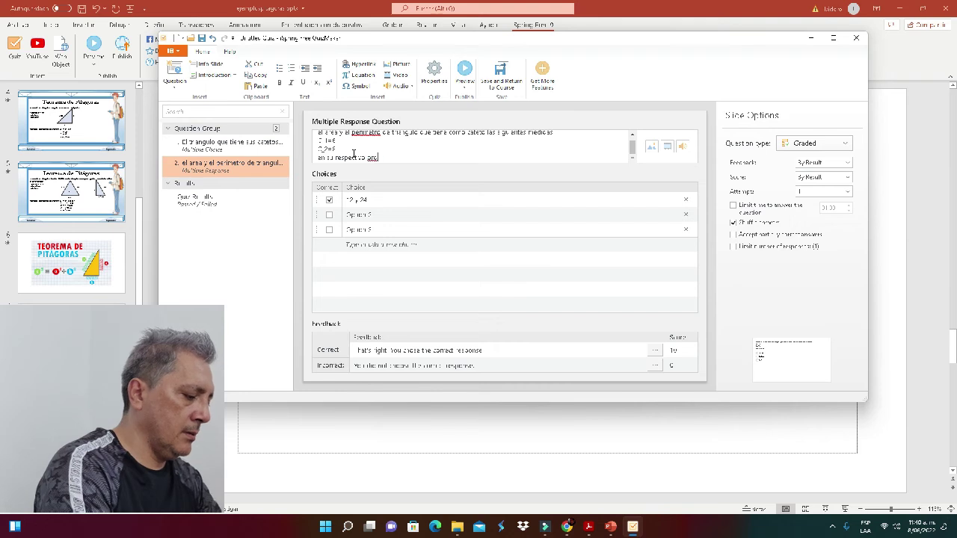
text(son)
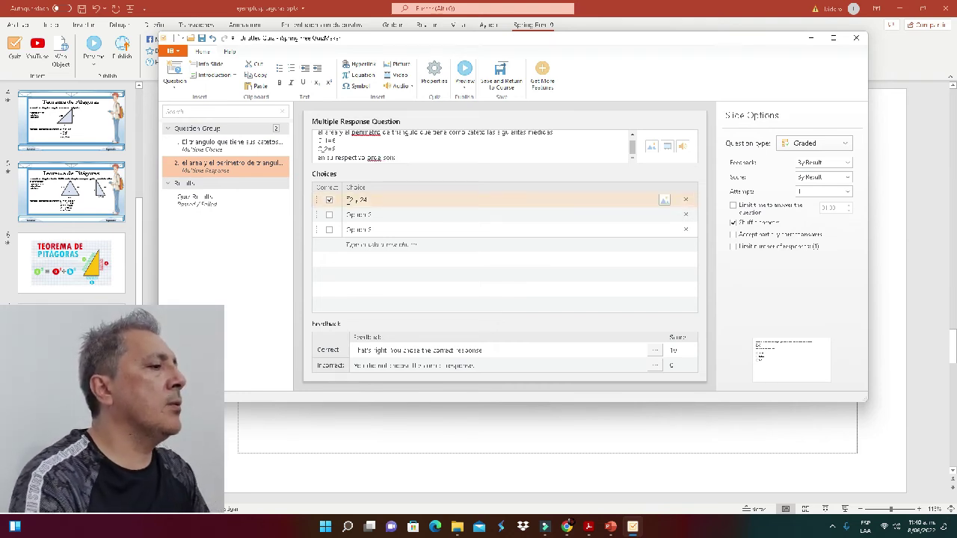
text(:)
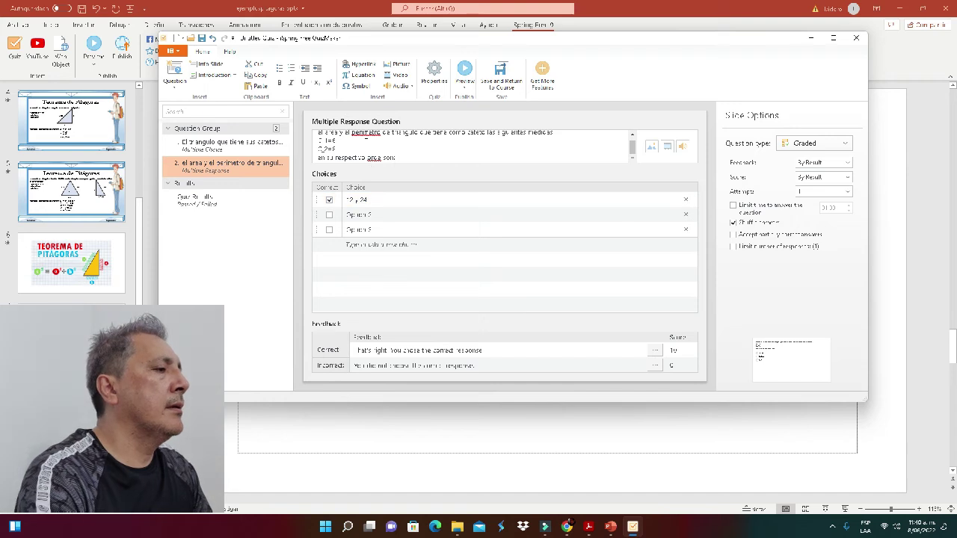
right_click(365, 132)
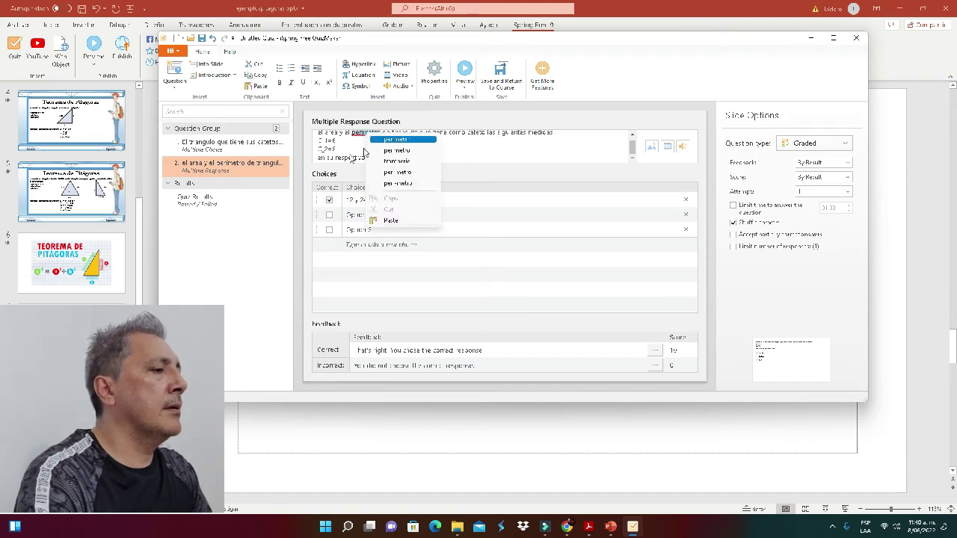
click(341, 139)
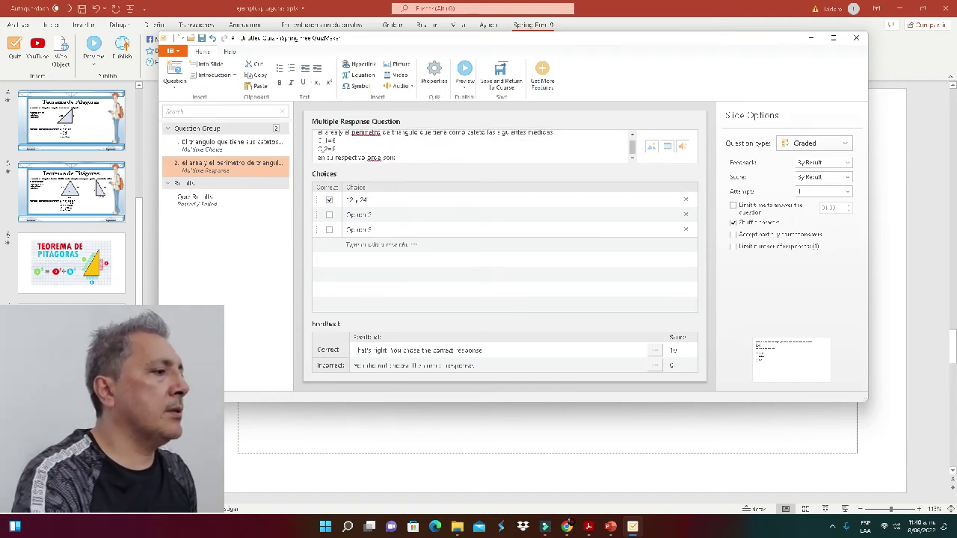
click(381, 158)
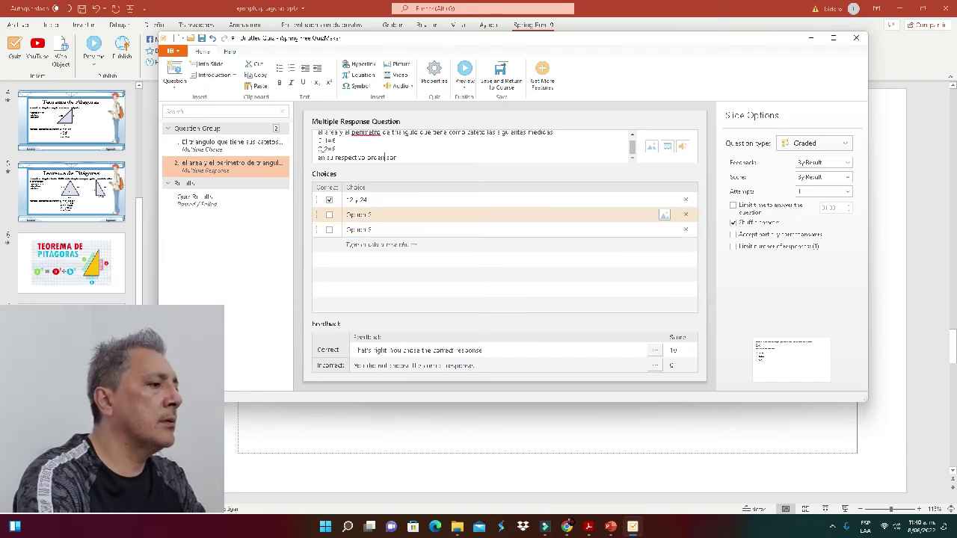
- Fill in the remaining answer choices, including 24, 24 and a fourth choice 36 36
click(352, 215)
drag(380, 215, 343, 215)
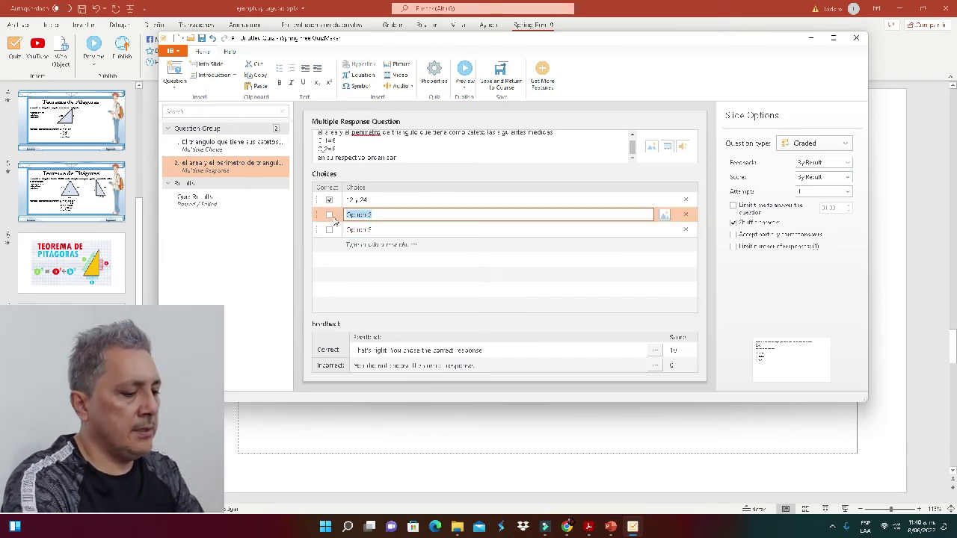
text(24 ,)
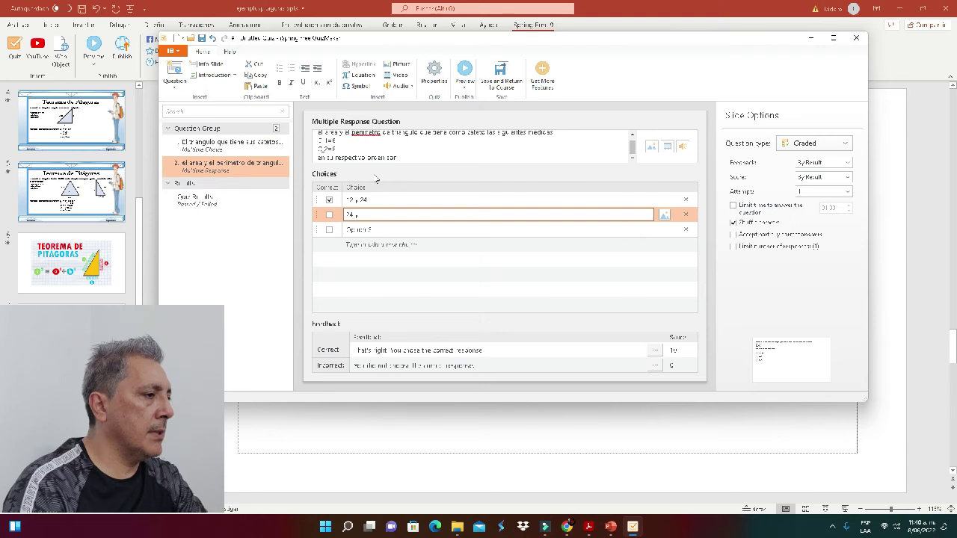
text(24)
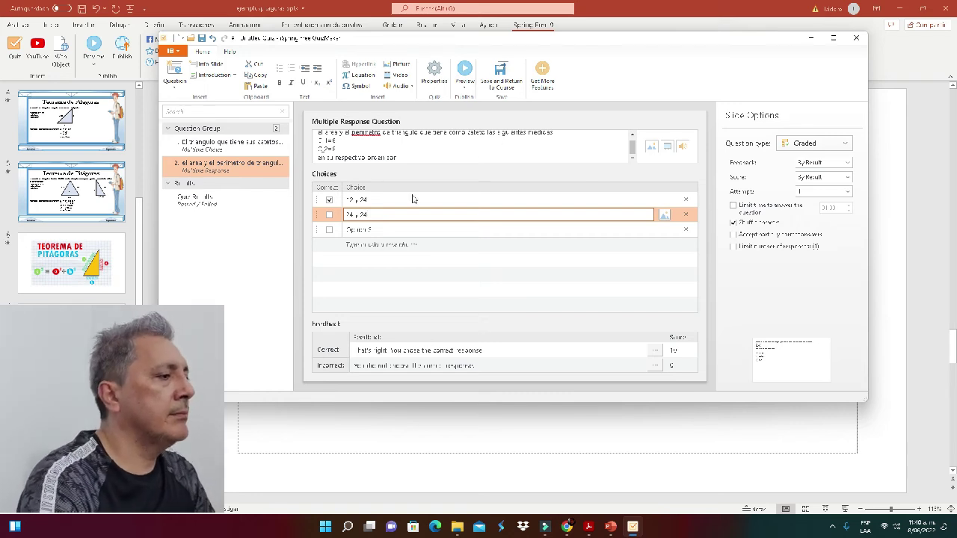
click(369, 229)
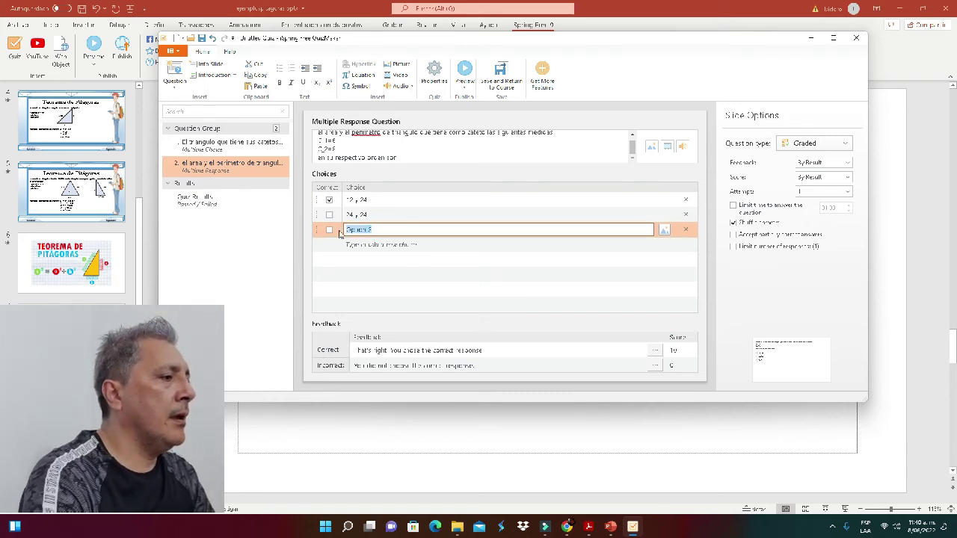
text(-)
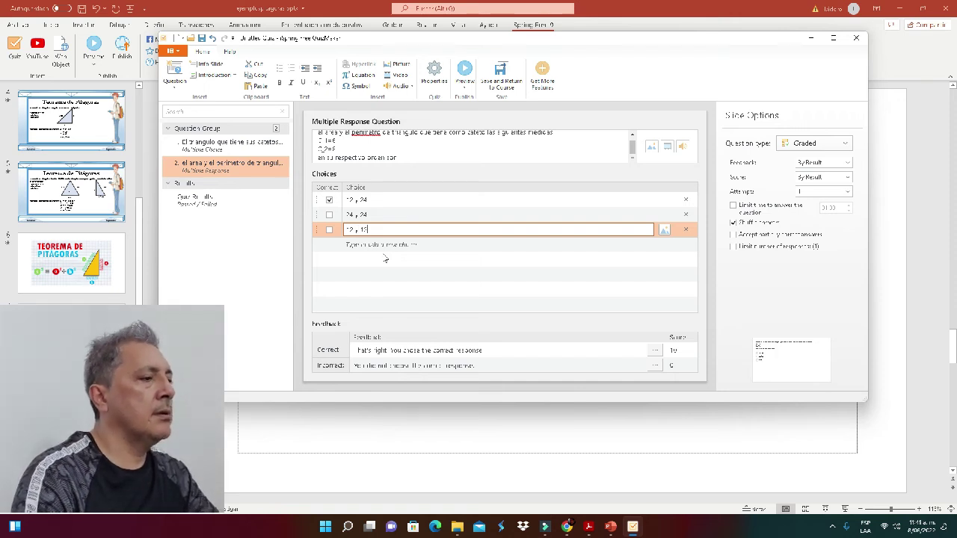
click(382, 245)
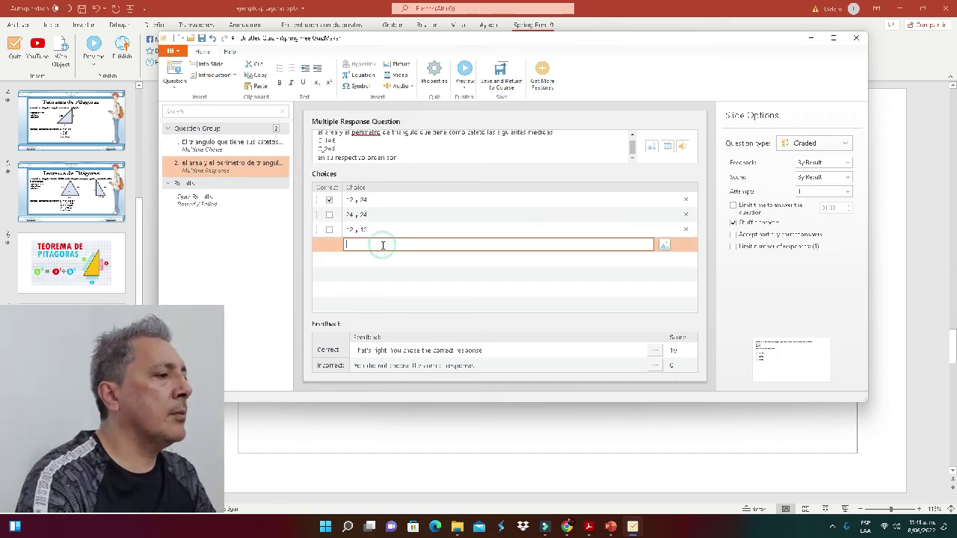
text(36)
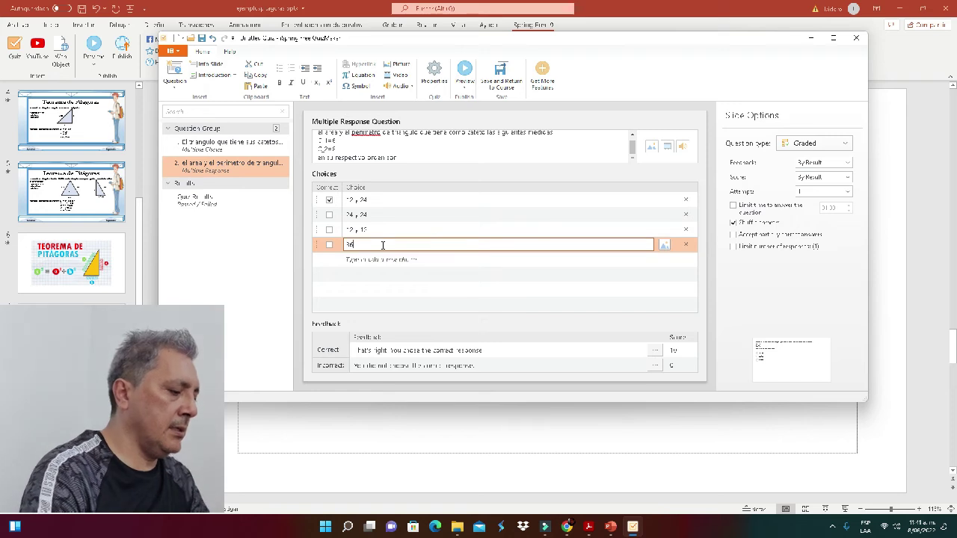
text( 36)
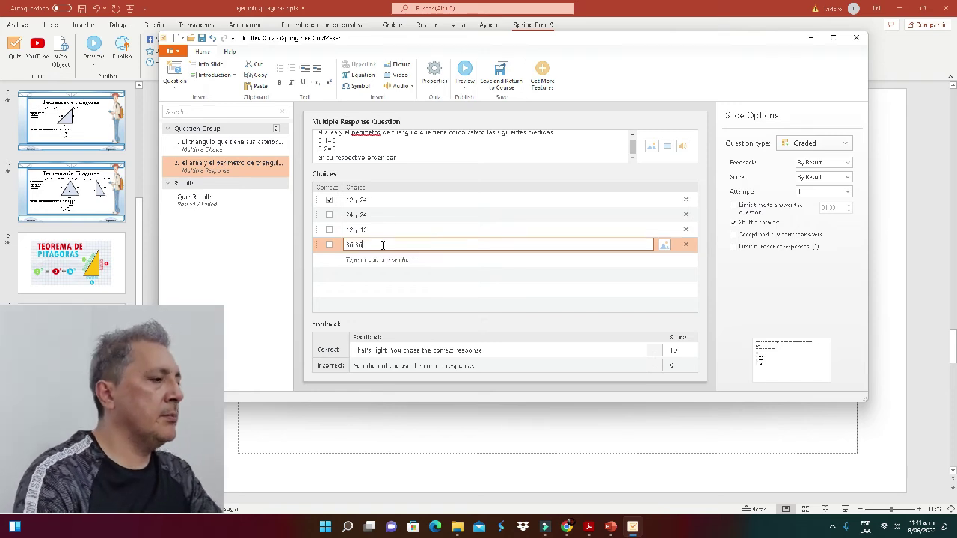
- Mark only the 24, 24 choice as the correct answer
click(330, 214)
click(330, 230)
click(330, 244)
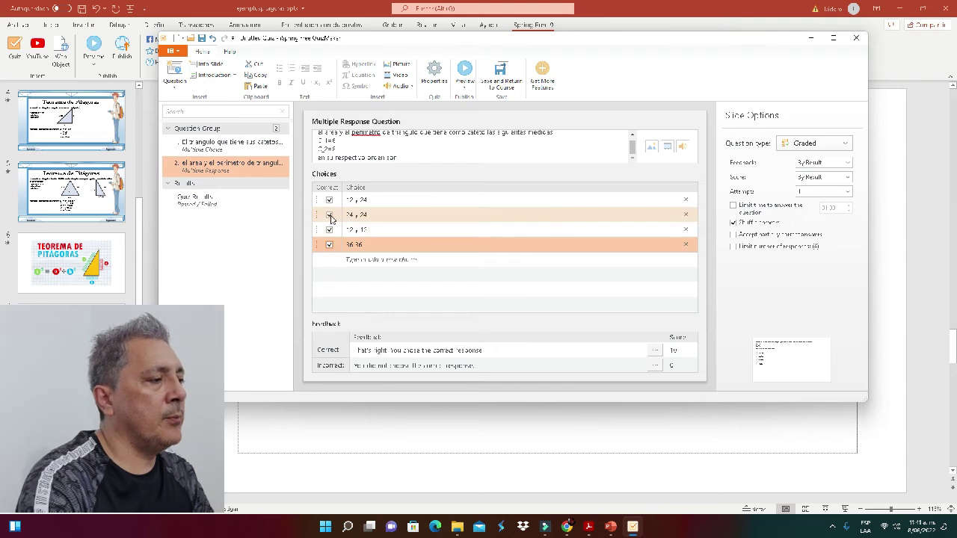
click(330, 230)
click(330, 245)
click(330, 200)
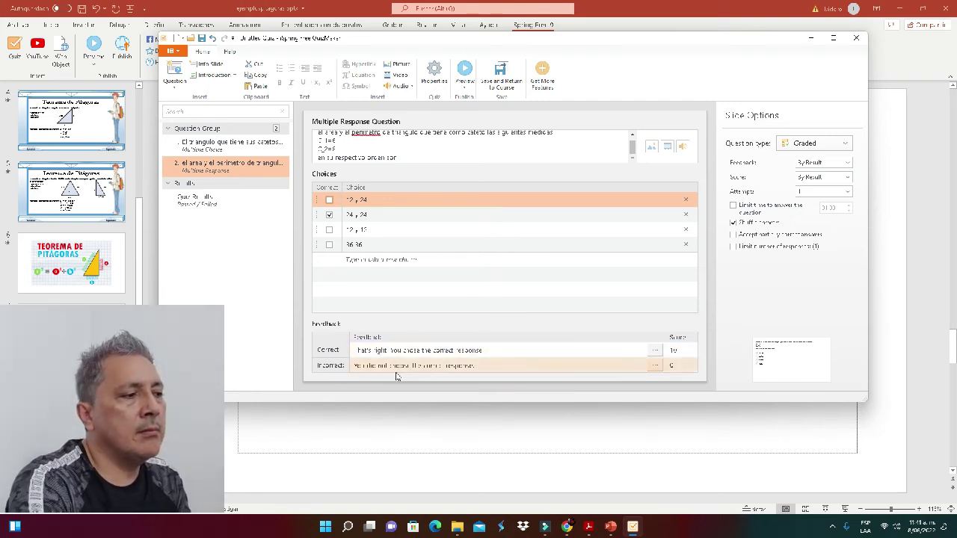
- Touch the correct-answer feedback, save the quiz, and launch its learner preview
click(501, 351)
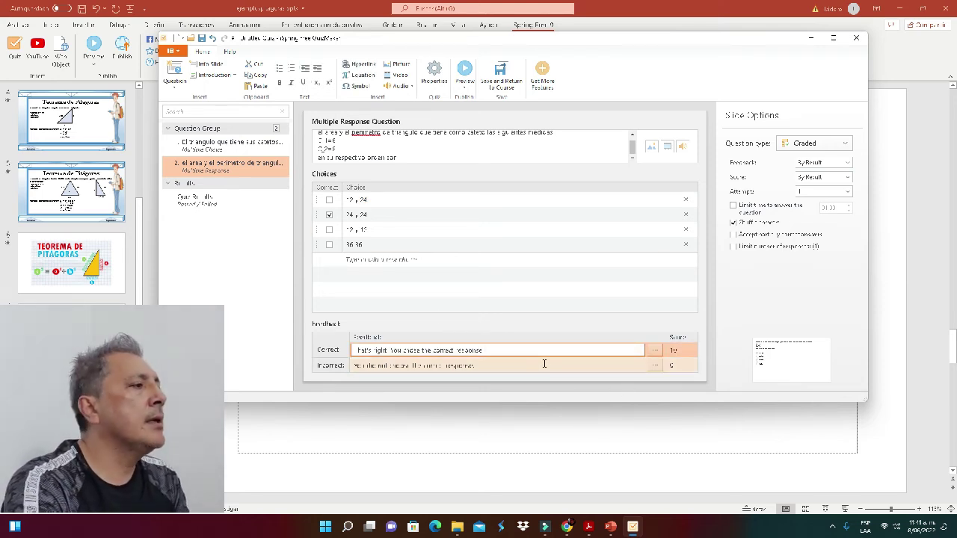
click(250, 237)
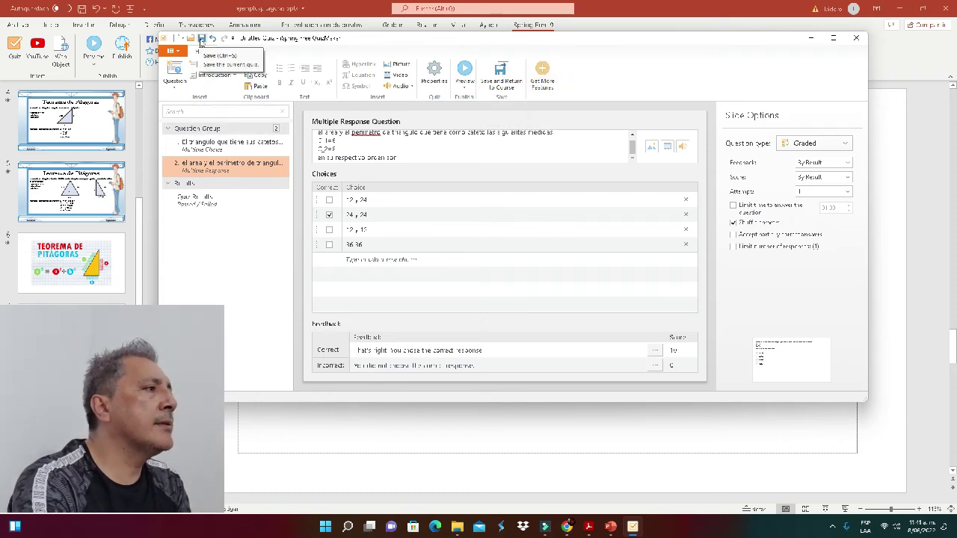
click(200, 41)
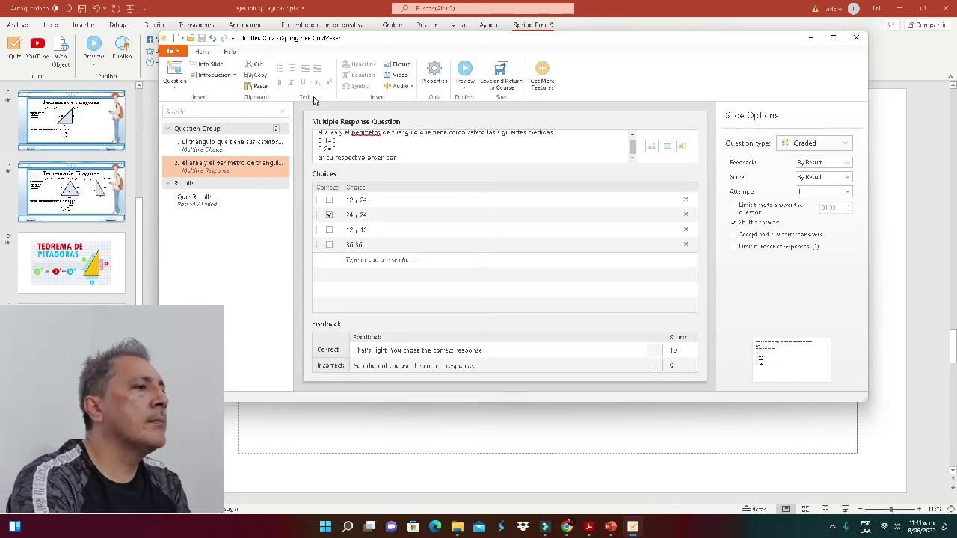
click(466, 70)
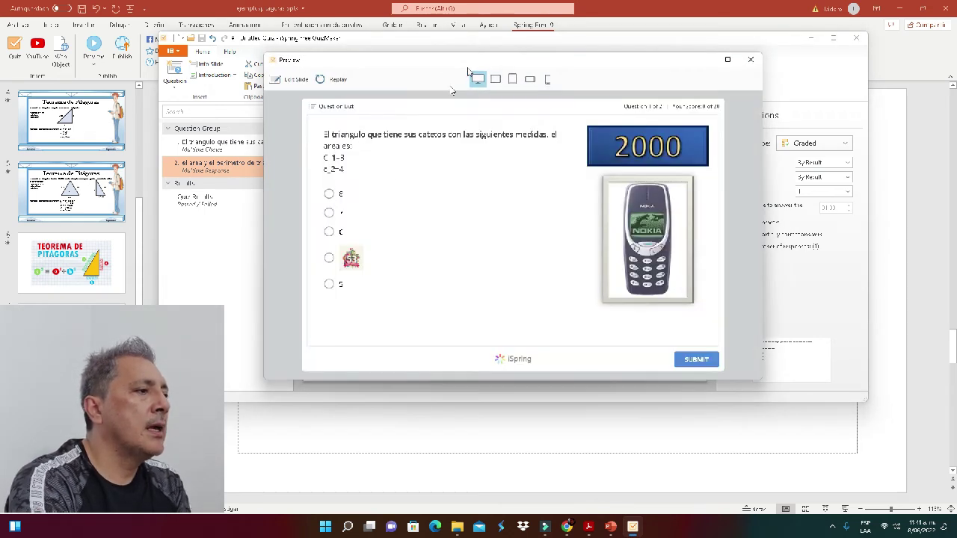
- Preview the quiz on landscape and portrait tablet and phone layouts, then close the preview
click(496, 79)
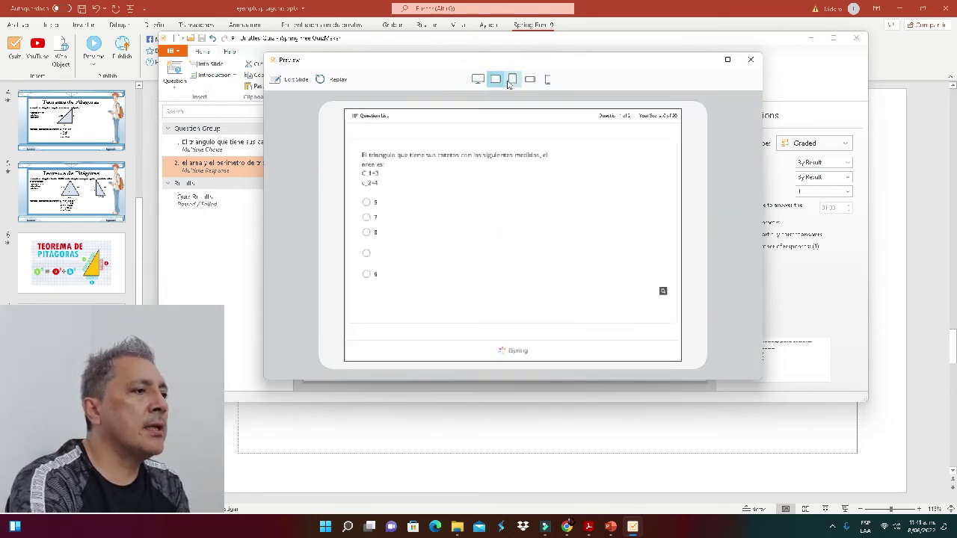
click(512, 80)
click(530, 80)
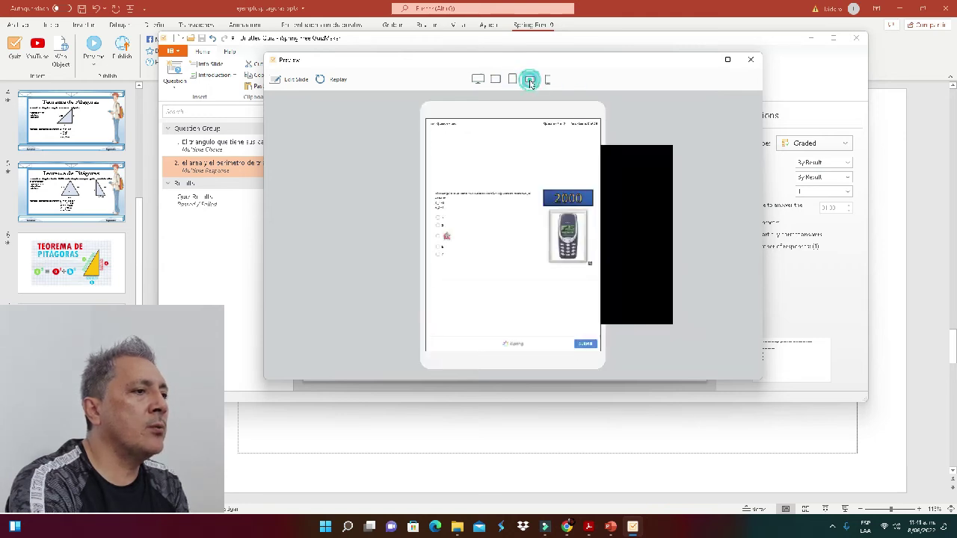
click(549, 80)
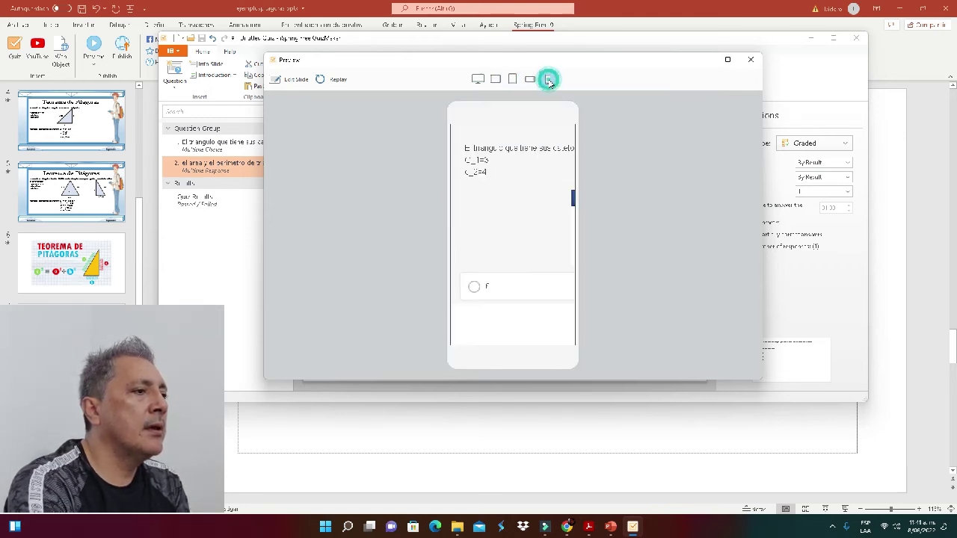
click(476, 81)
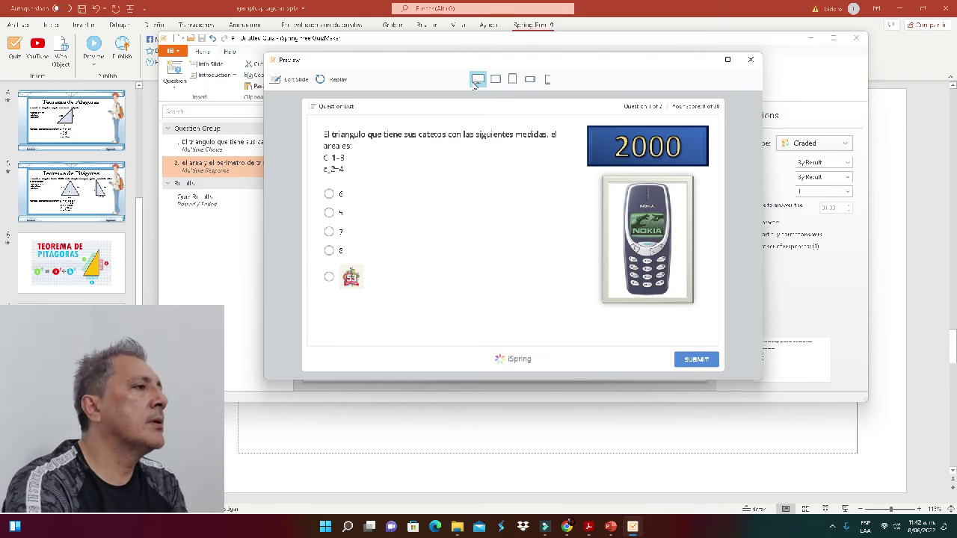
click(753, 62)
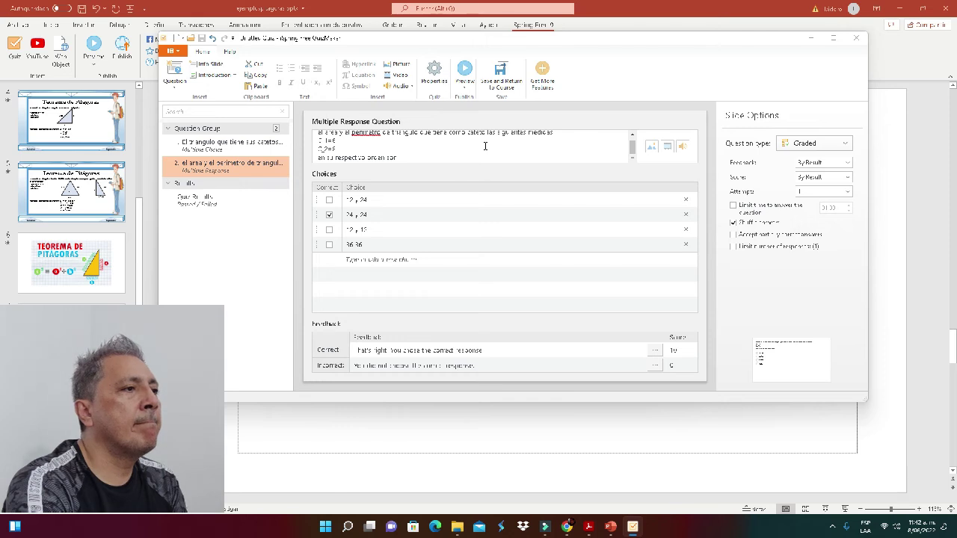
- Save and return the quiz to PowerPoint, then go to the GeoGebra web object slide
click(501, 85)
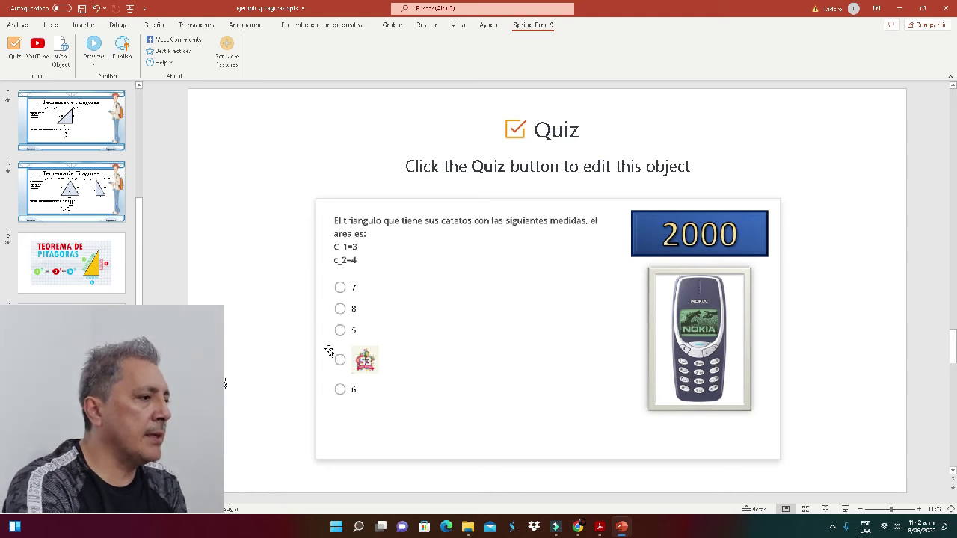
key(Page_Down)
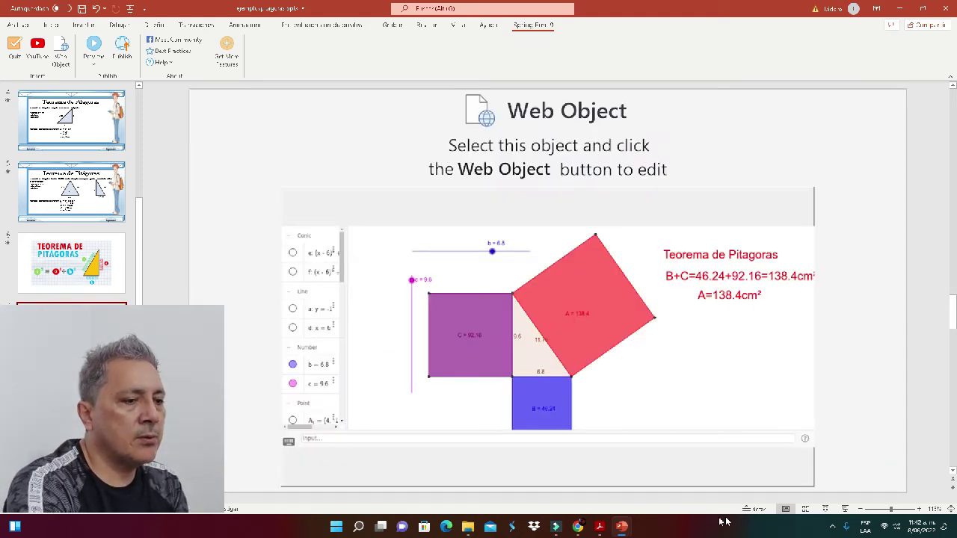
- Run the slide show from the GeoGebra slide, answer 7 on the quiz, reach Teorema de Tales, then exit
click(845, 510)
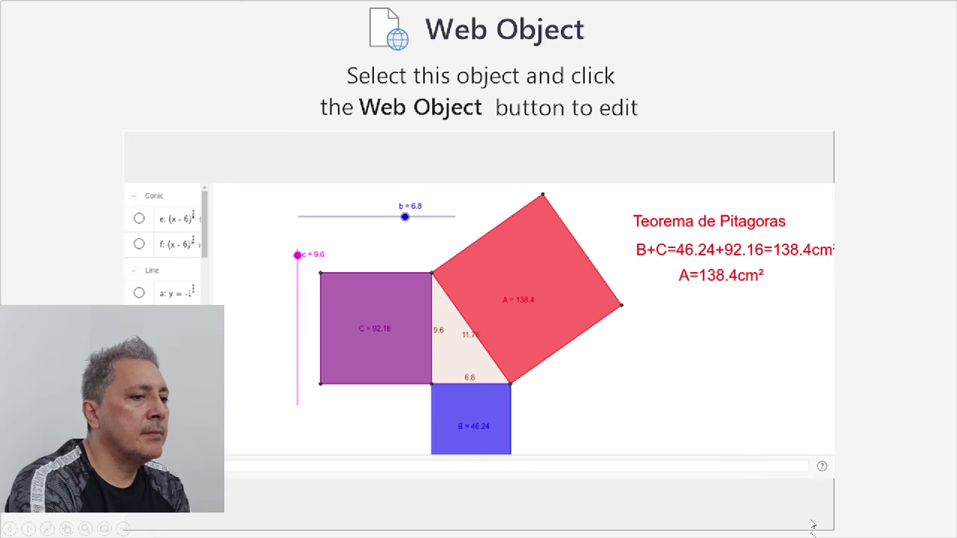
key(Right)
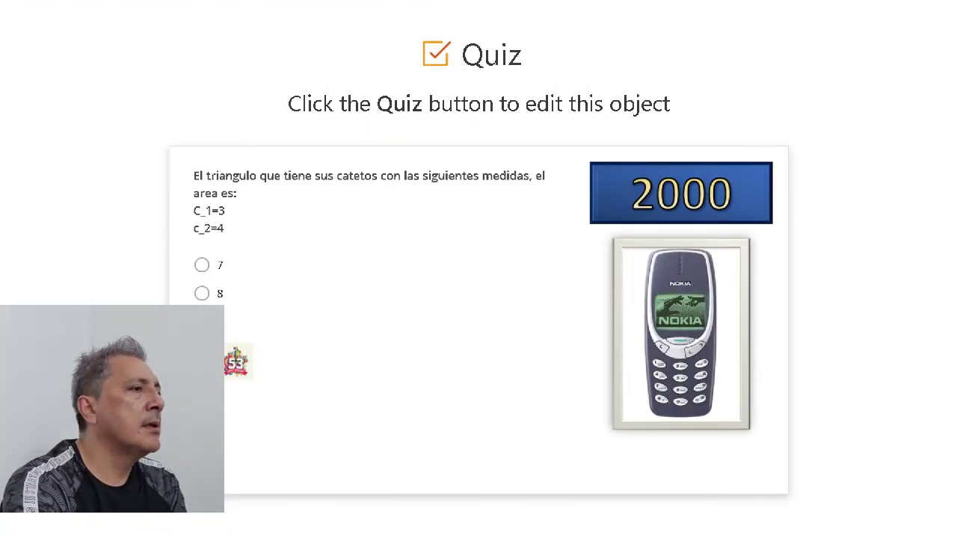
click(201, 267)
click(201, 267)
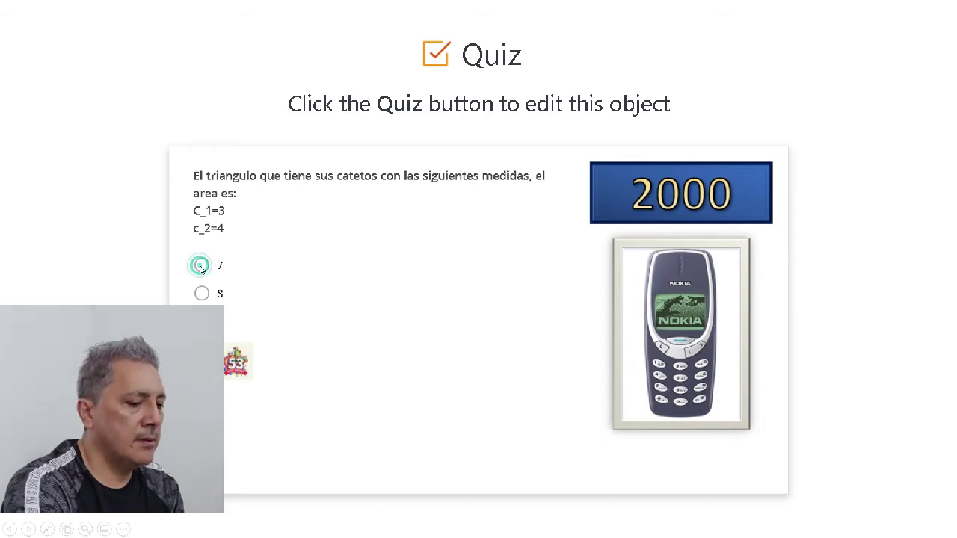
key(Right)
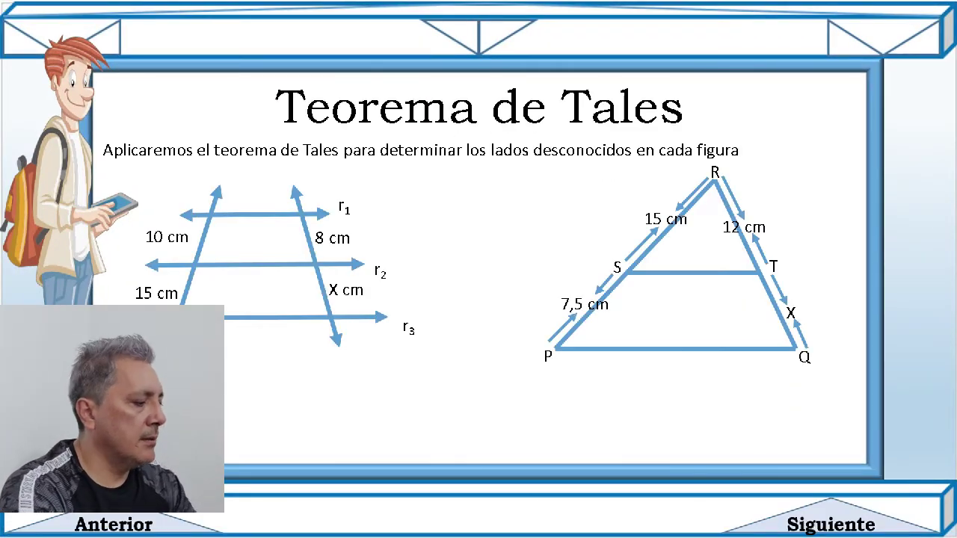
key(Escape)
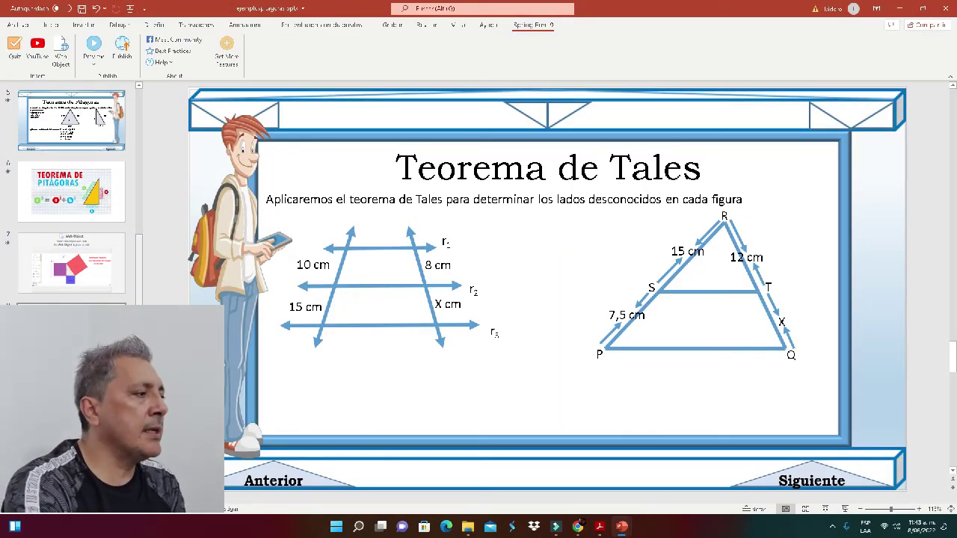
- Review the quiz, GeoGebra and Pitágoras slides, then show slide 9 with the Tales solution
click(62, 266)
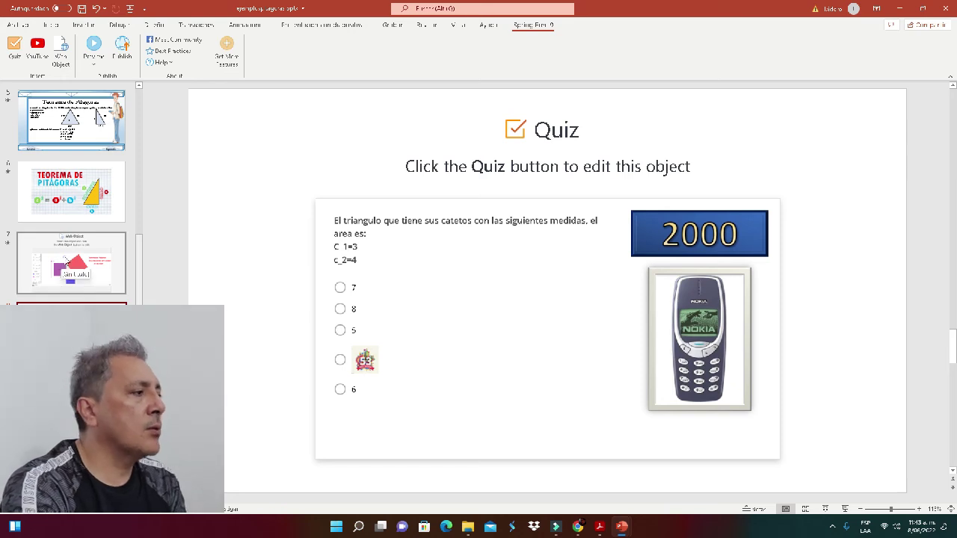
click(66, 262)
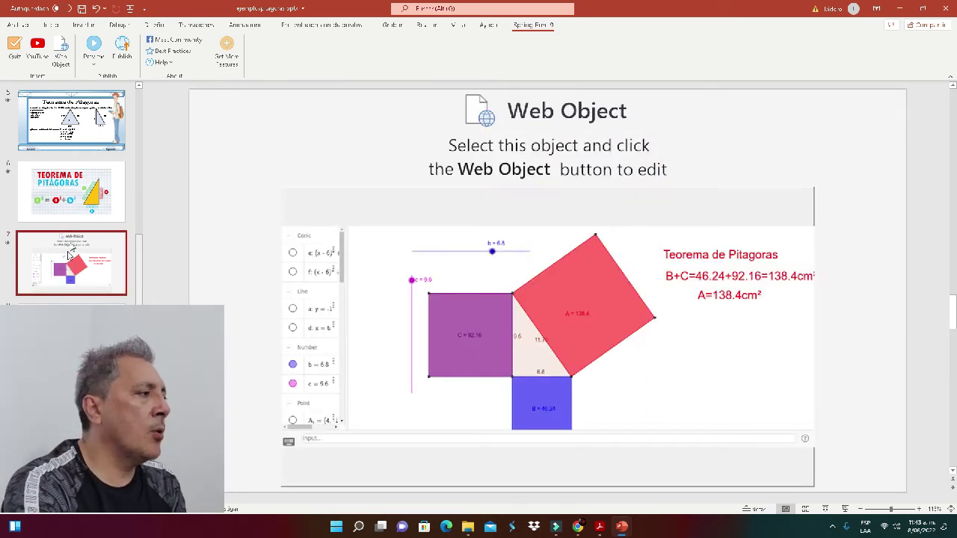
click(73, 195)
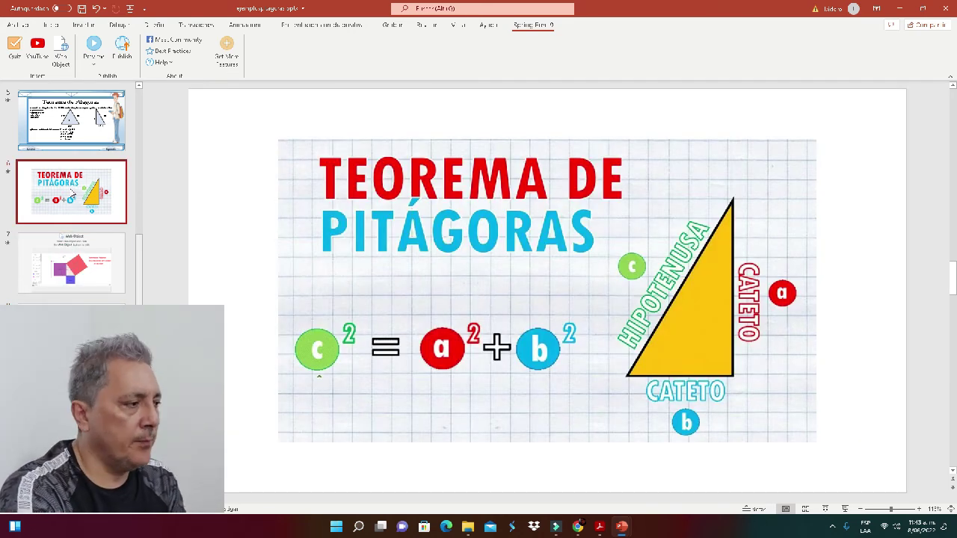
scroll(73, 194, down, 2)
click(71, 295)
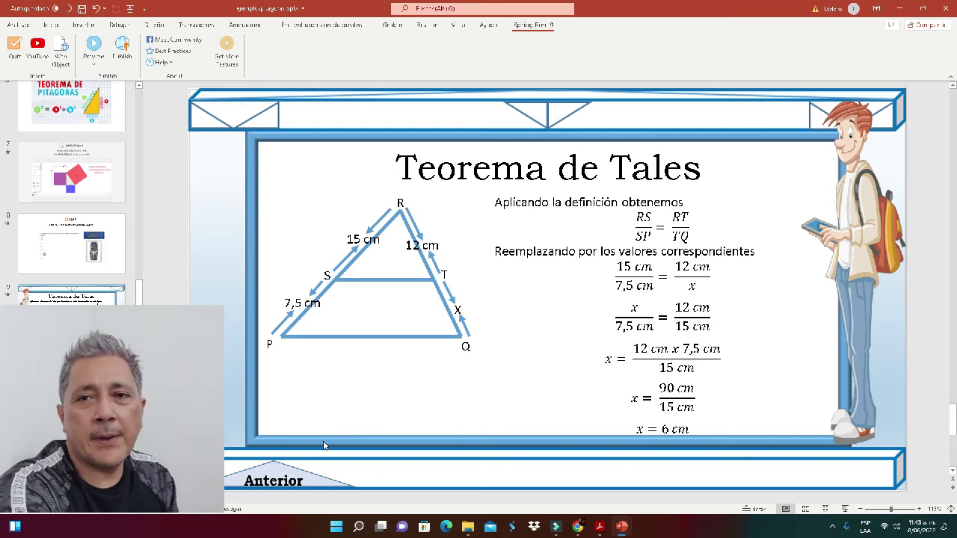
- Search Chrome for 'teorema de tales' and open the Economipedia article
click(578, 527)
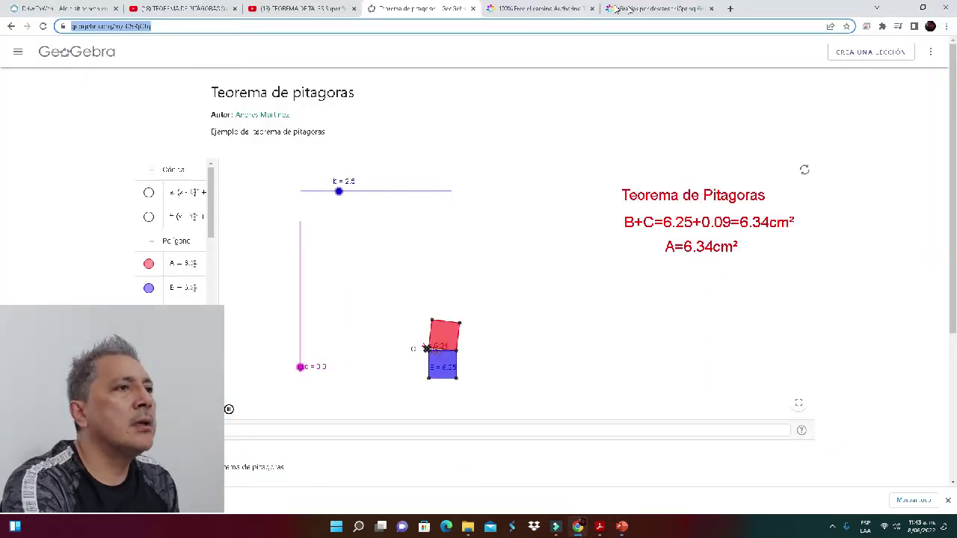
click(629, 9)
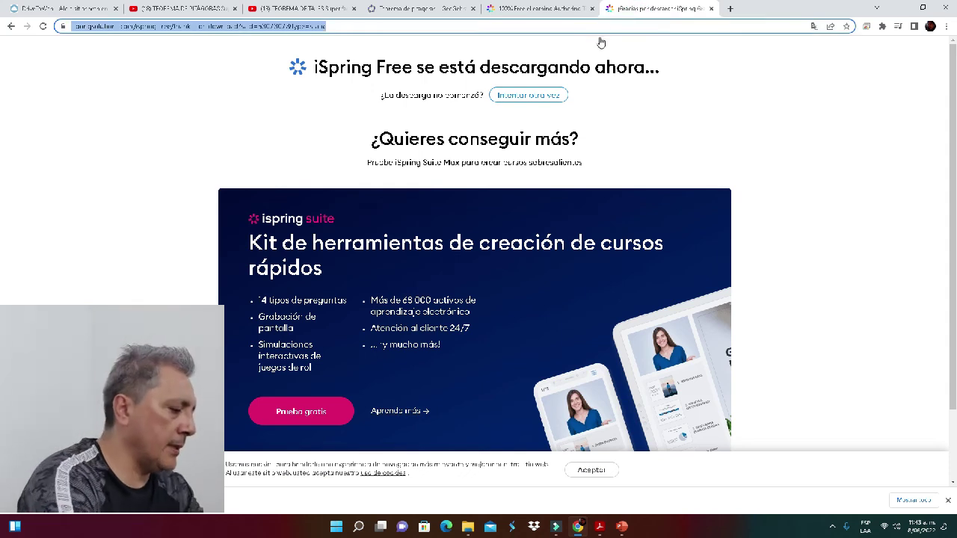
text(teorema de tales)
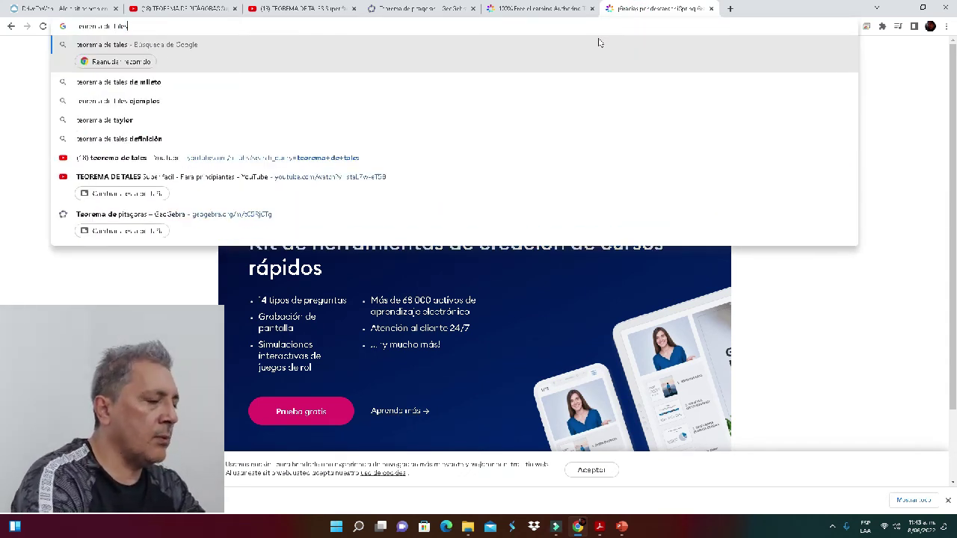
key(Return)
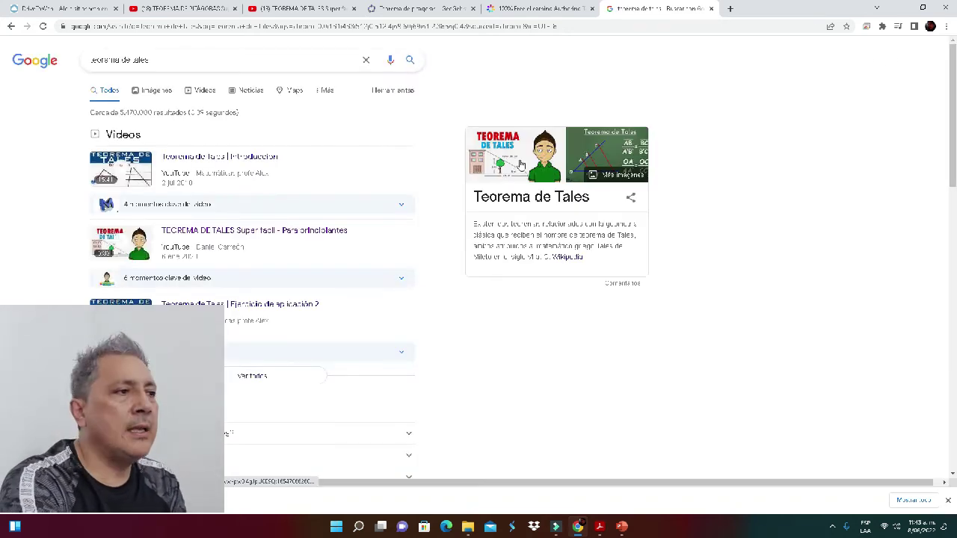
scroll(222, 275, down, 4)
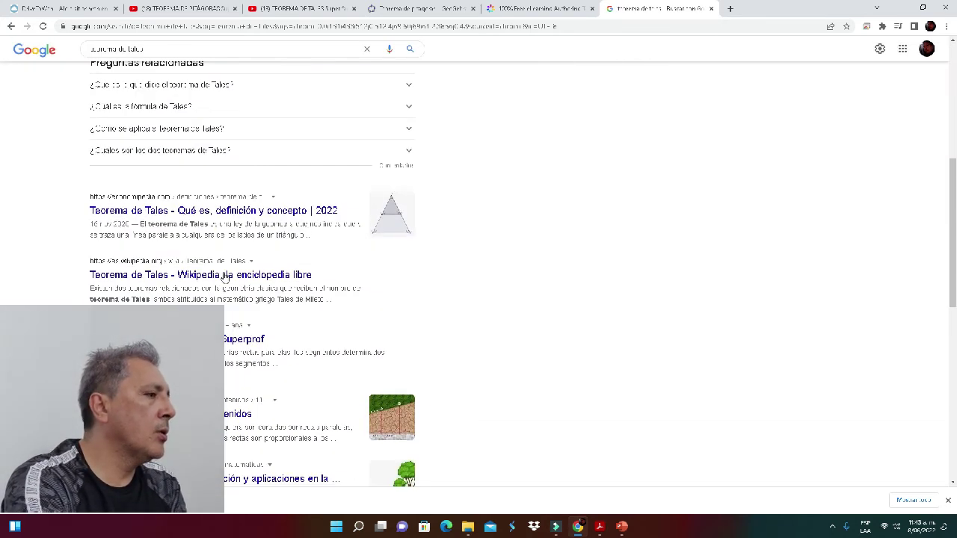
click(156, 212)
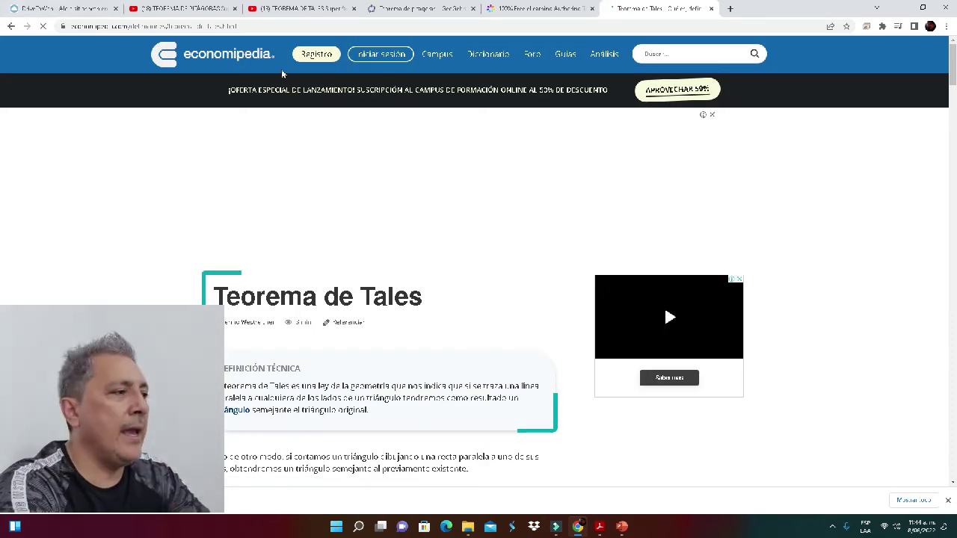
- Select the article's web address, close its tab, and minimize Chrome
click(142, 29)
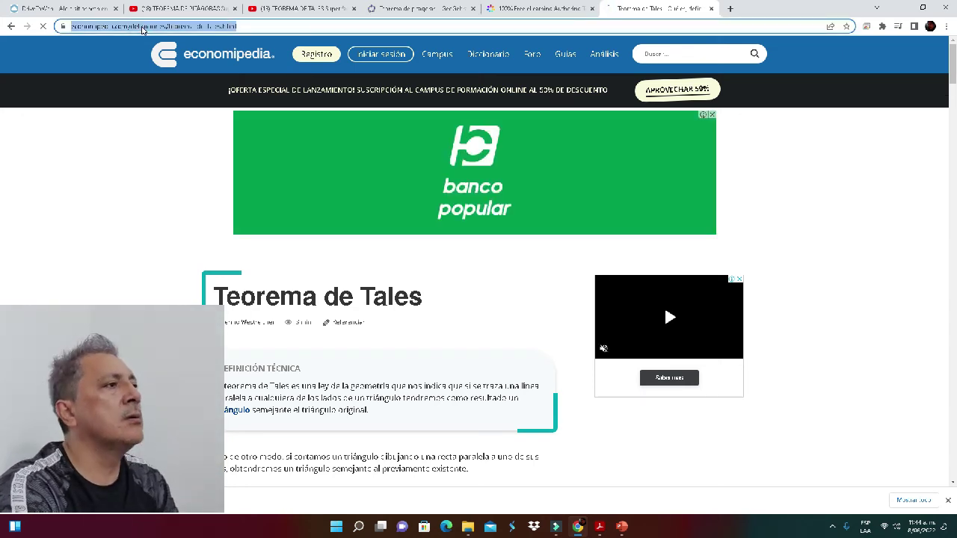
click(711, 8)
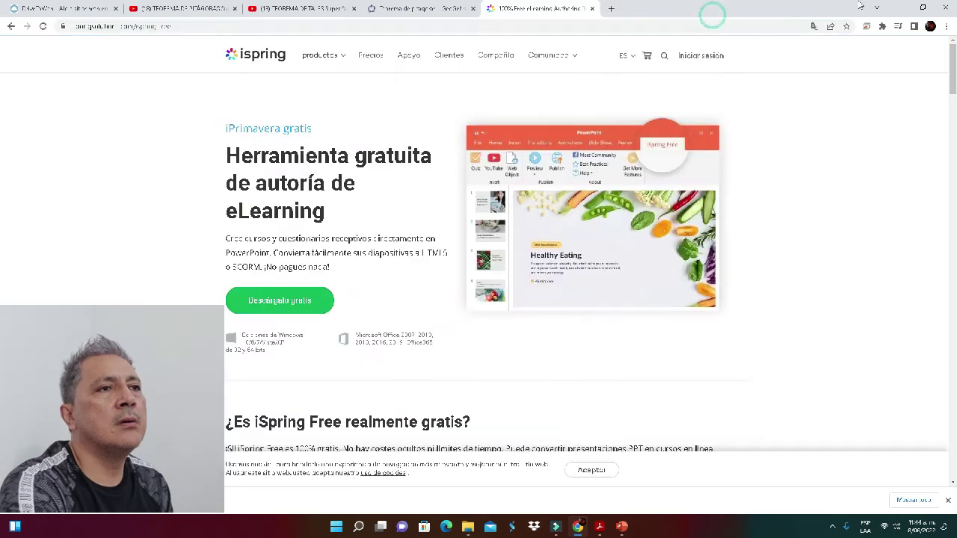
click(900, 9)
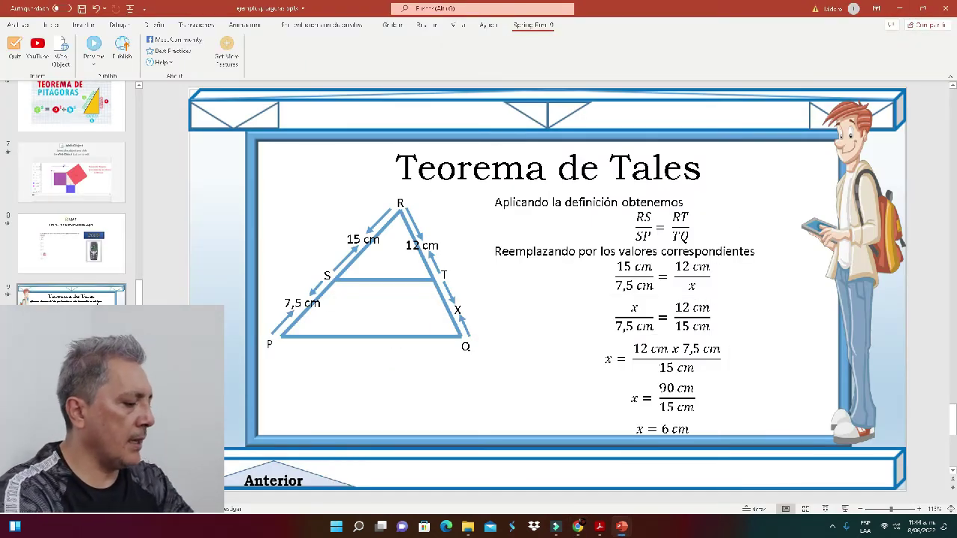
- Add a new slide after the Tales slide and delete its placeholders
key(ctrl+m)
drag(217, 97, 652, 267)
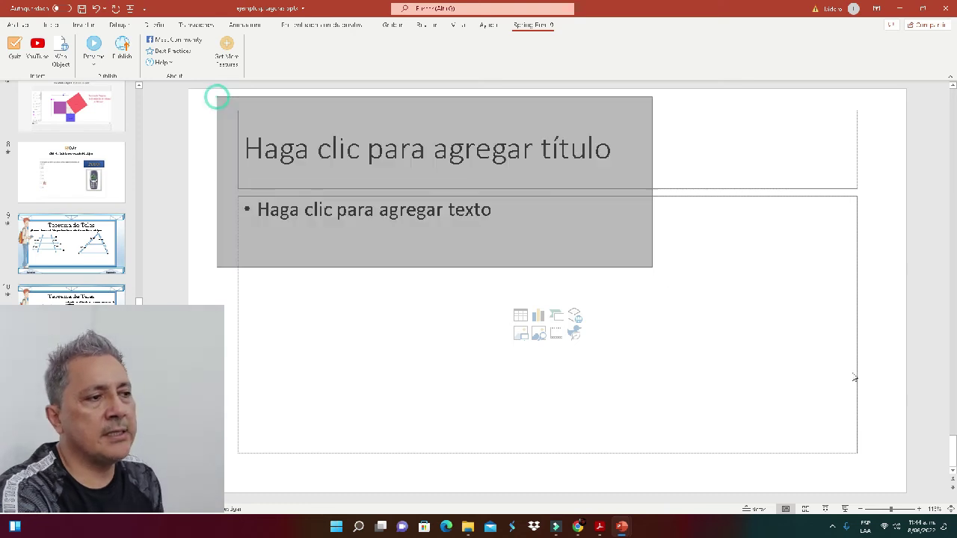
drag(855, 377, 946, 498)
key(Delete)
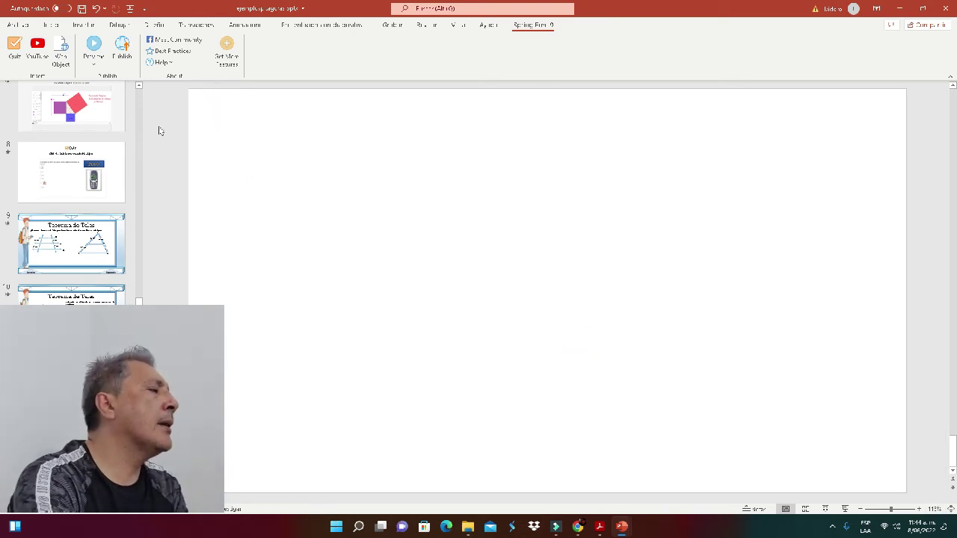
- Insert an iSpring web object showing the pasted Economipedia Teorema de Tales URL
click(64, 51)
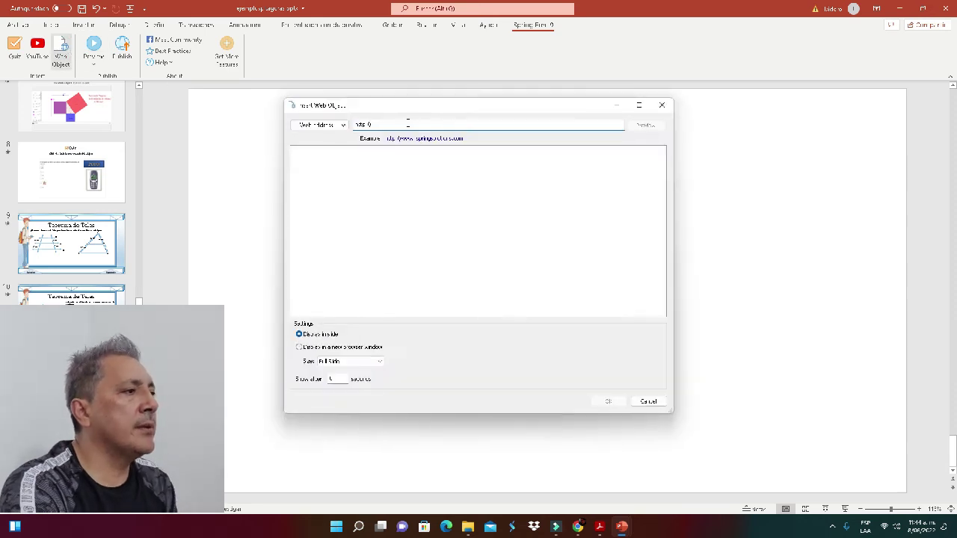
text(https://economipedia.com/definiciones/teorema-de-tales.html)
click(343, 124)
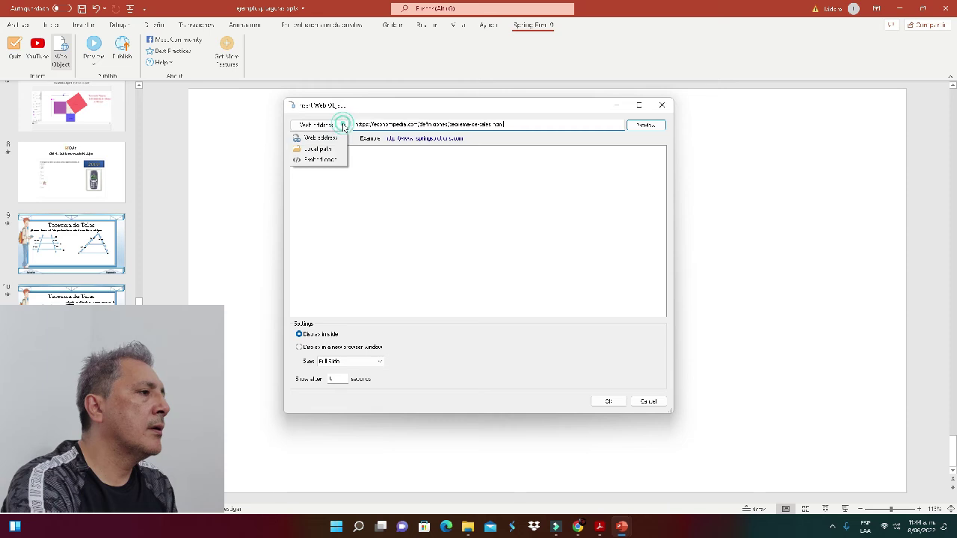
click(343, 125)
click(342, 125)
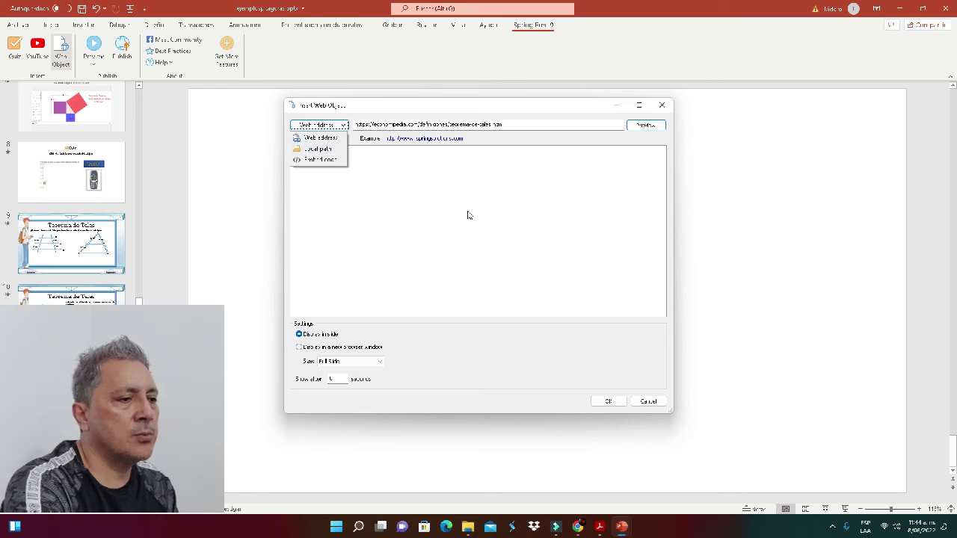
click(406, 184)
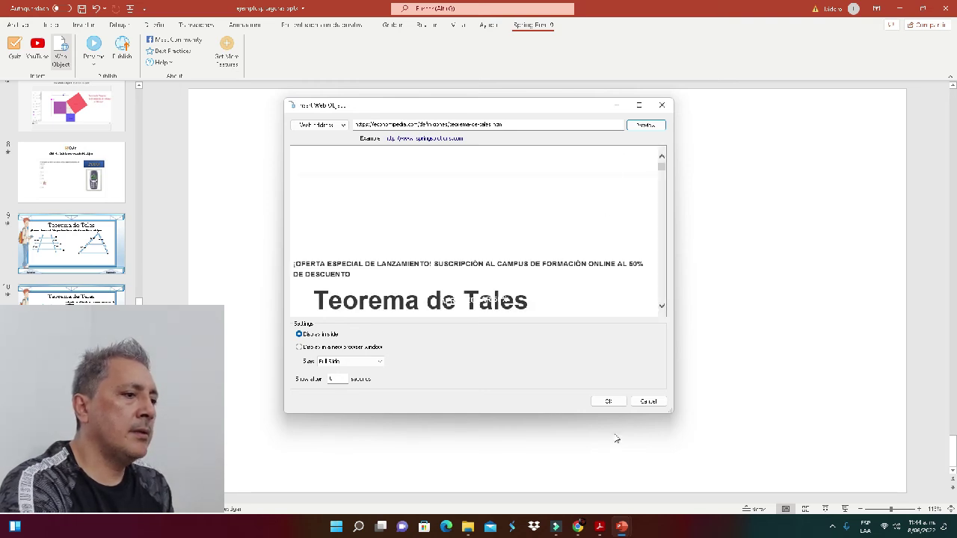
click(609, 402)
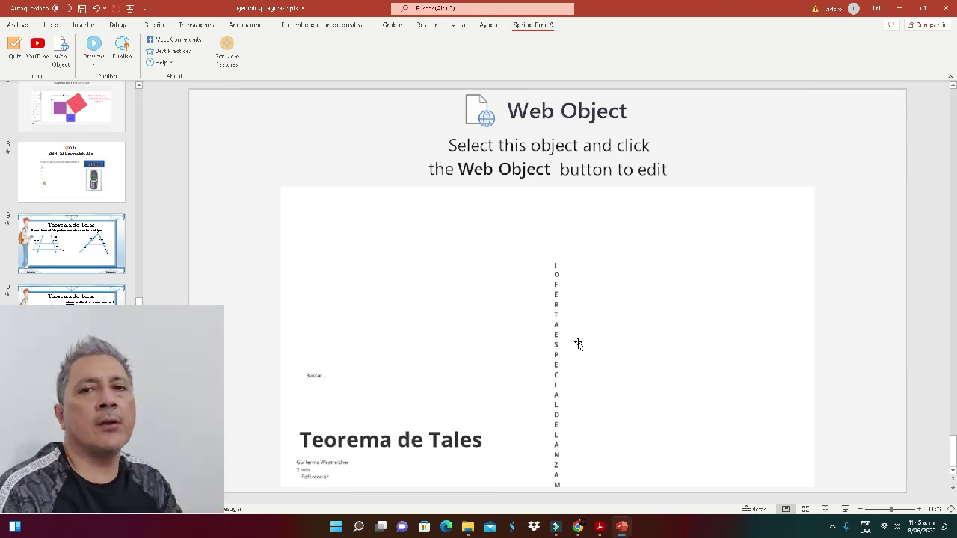
- Add another new slide and delete its placeholders
key(ctrl+m)
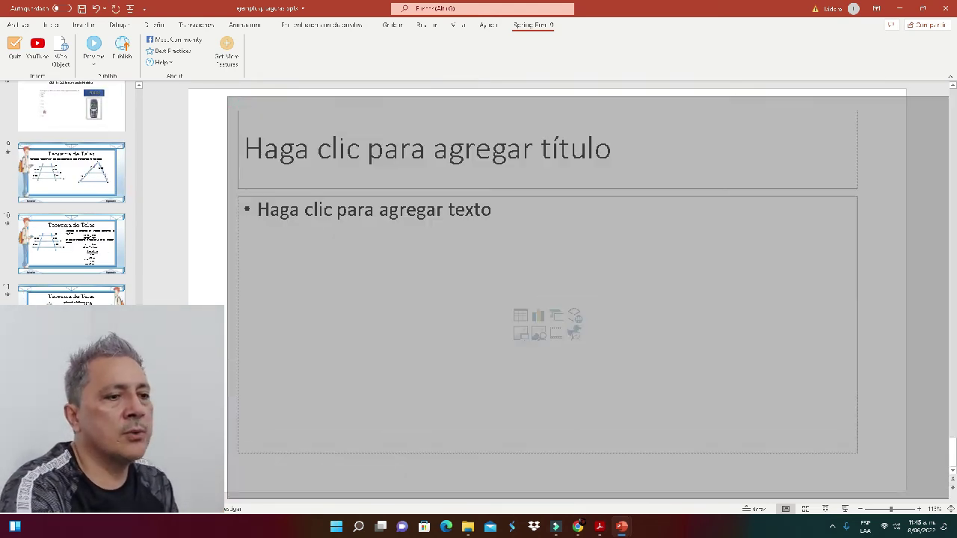
drag(230, 101, 954, 502)
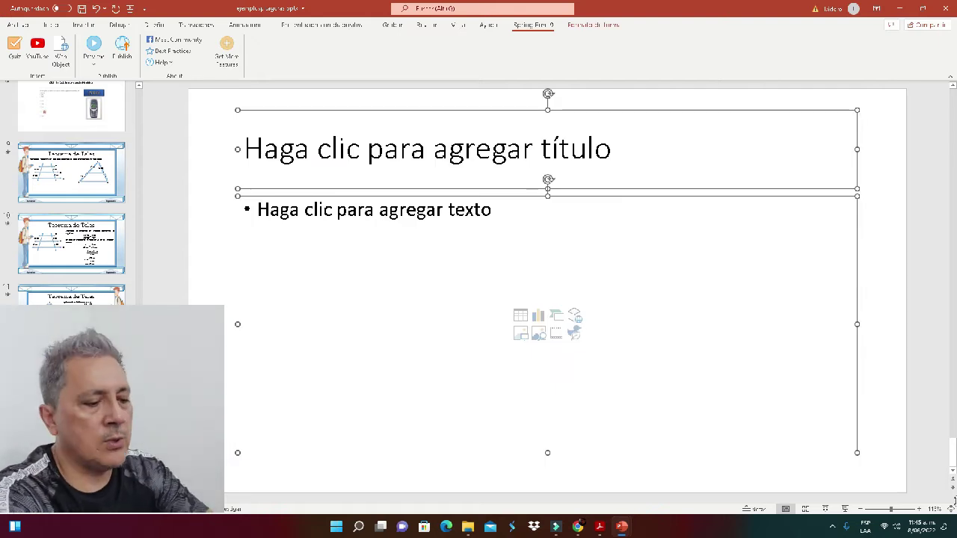
key(Delete)
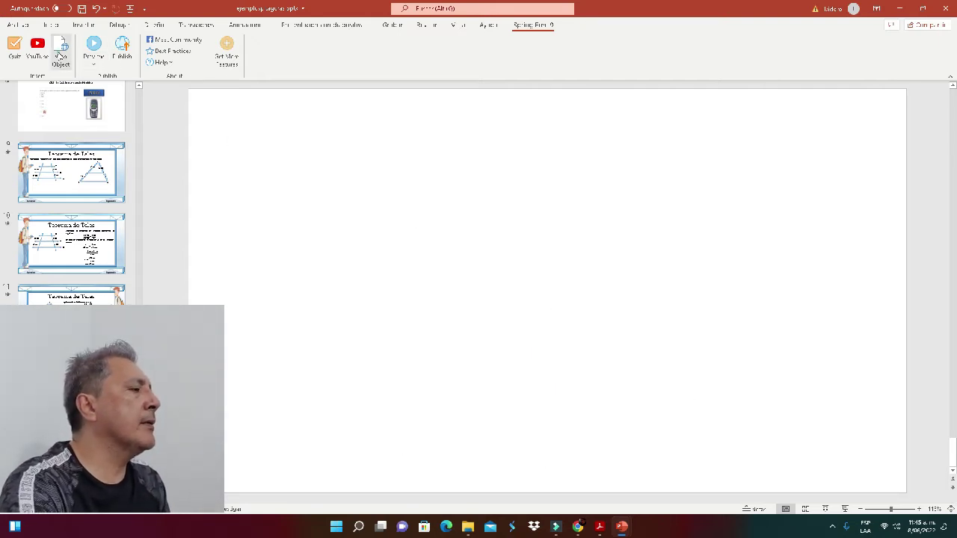
- Insert a local-path web object embedding the 'Guía Metodológica' PDF from Downloads
click(60, 56)
click(338, 125)
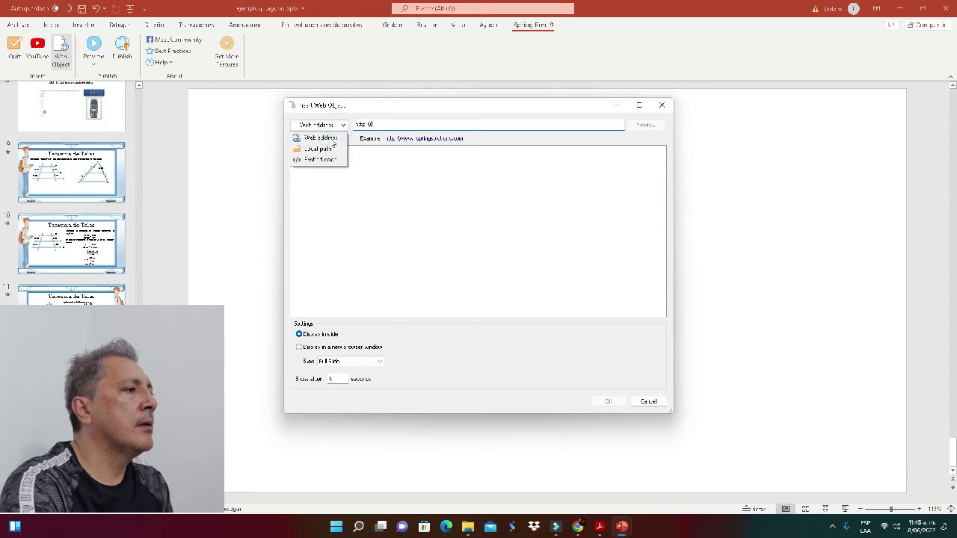
click(323, 149)
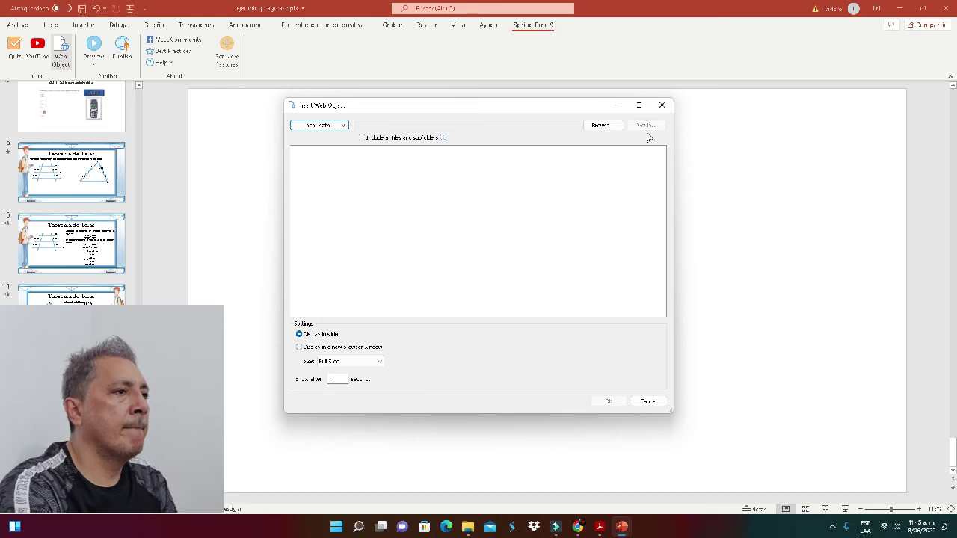
click(602, 125)
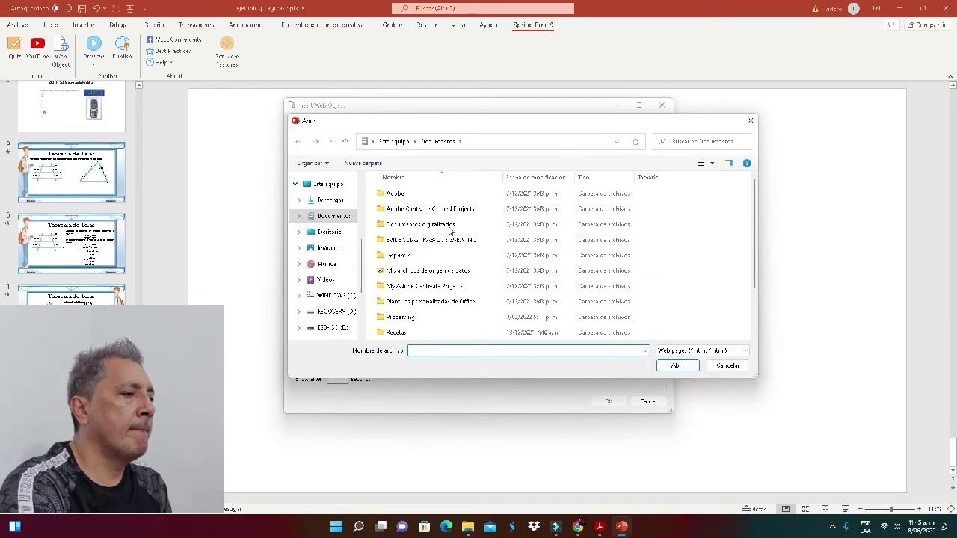
click(329, 200)
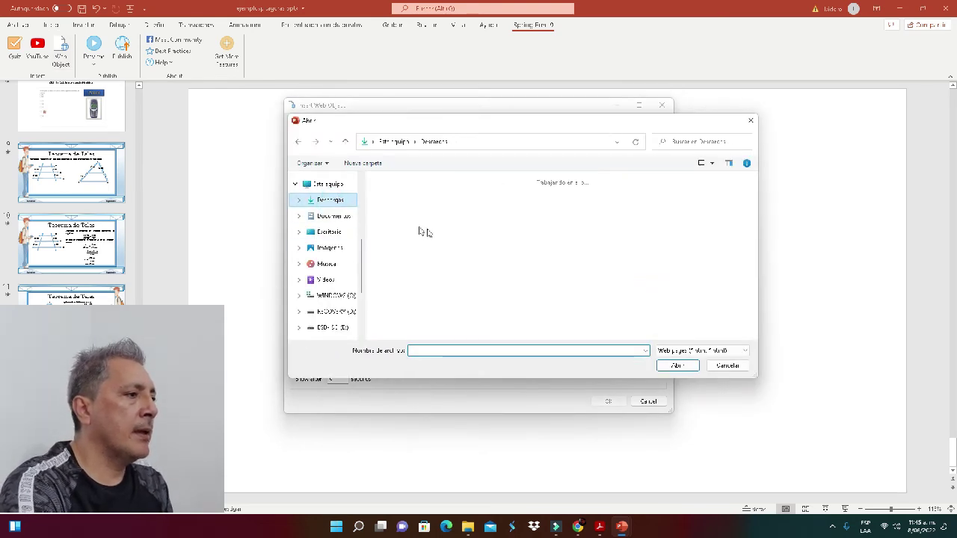
scroll(432, 235, down, 2)
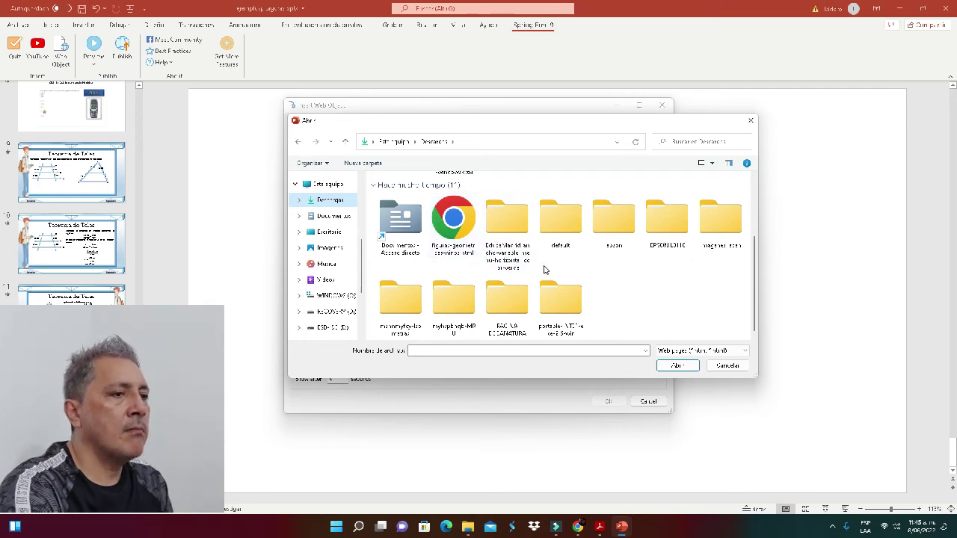
click(708, 351)
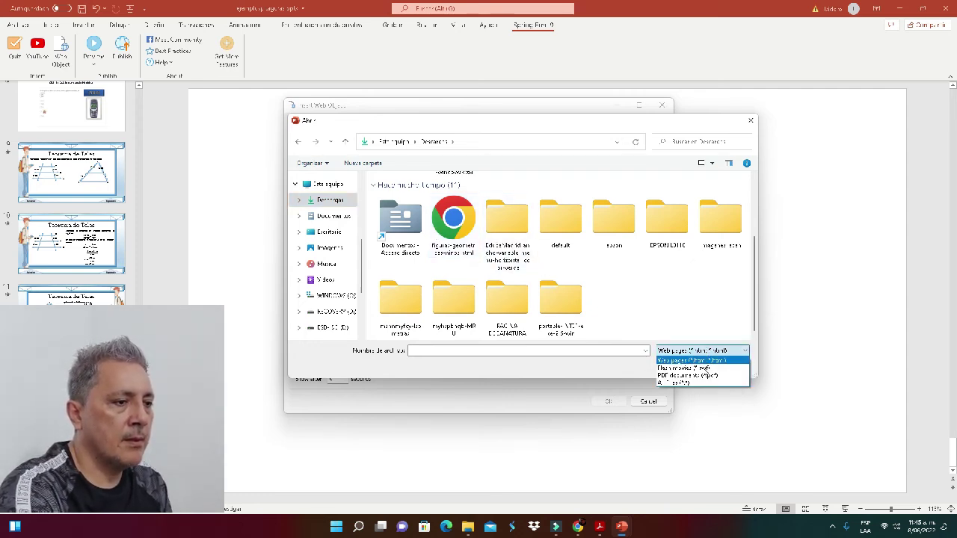
click(688, 375)
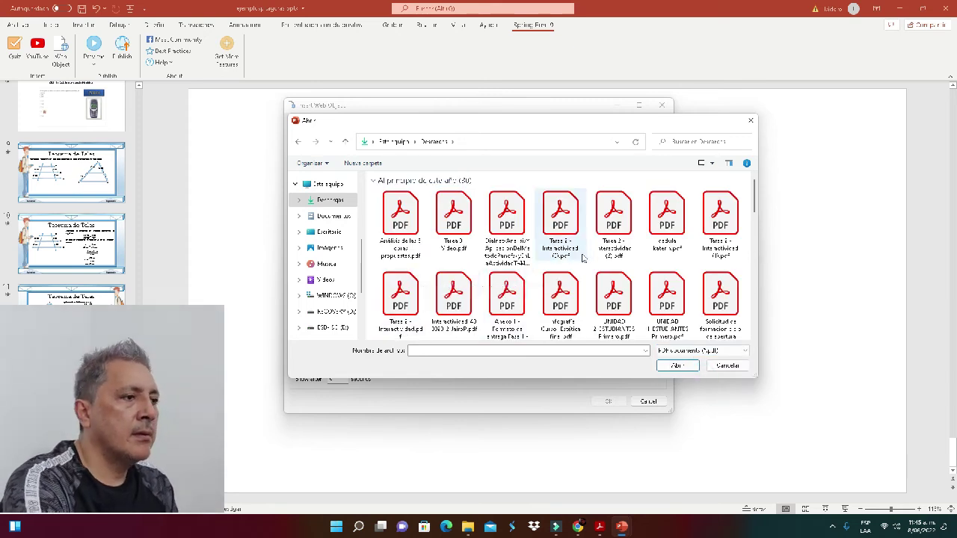
scroll(583, 258, down, 3)
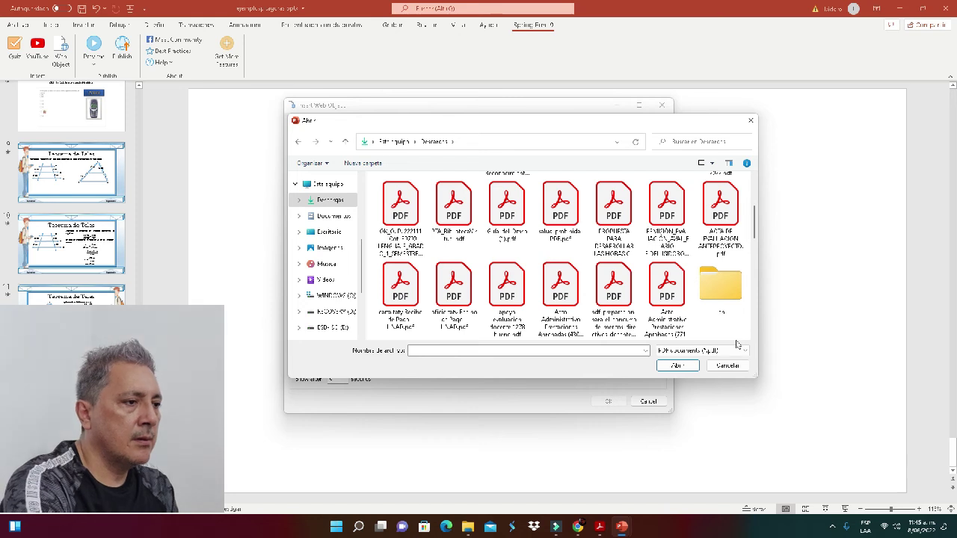
double_click(501, 293)
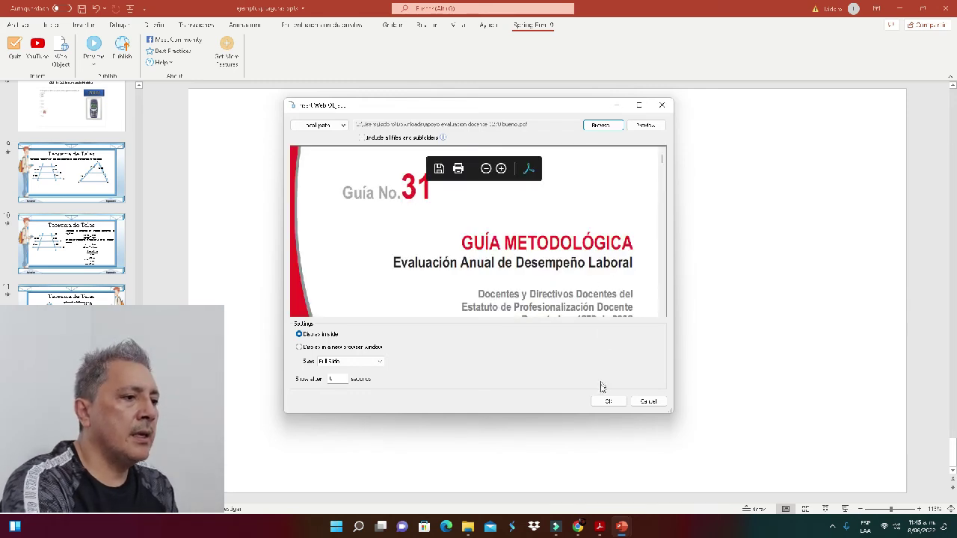
click(610, 402)
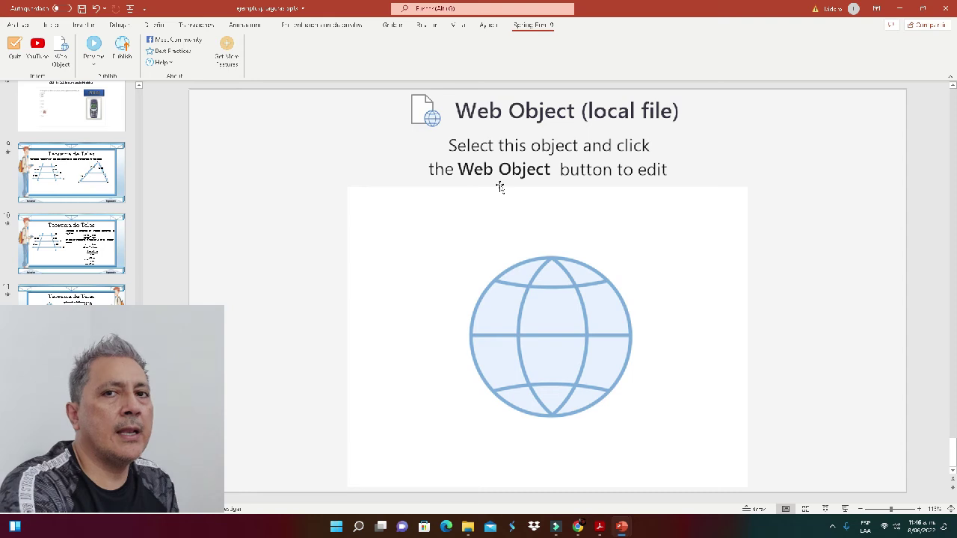
- Publish the presentation to HTML5 on My Computer with iSpring Free and open the output folder
click(658, 299)
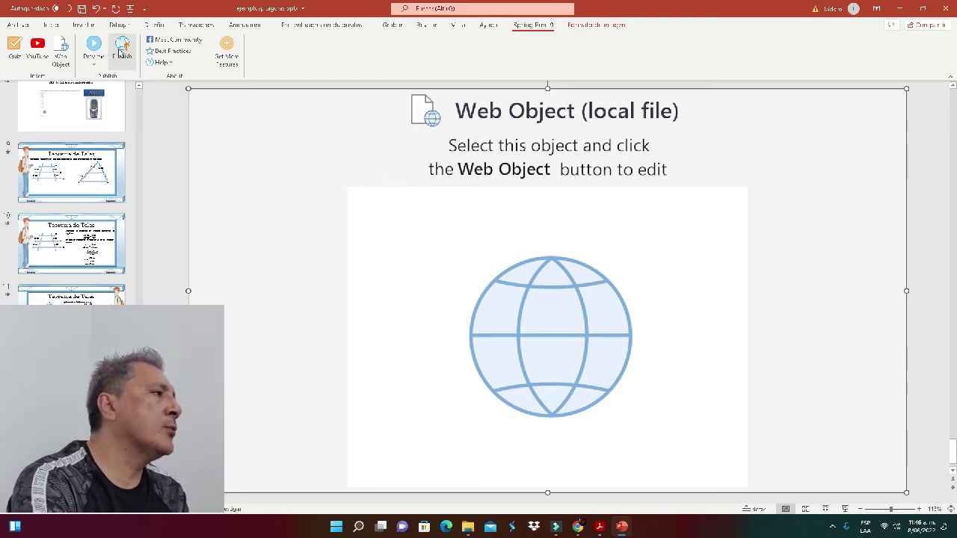
click(116, 54)
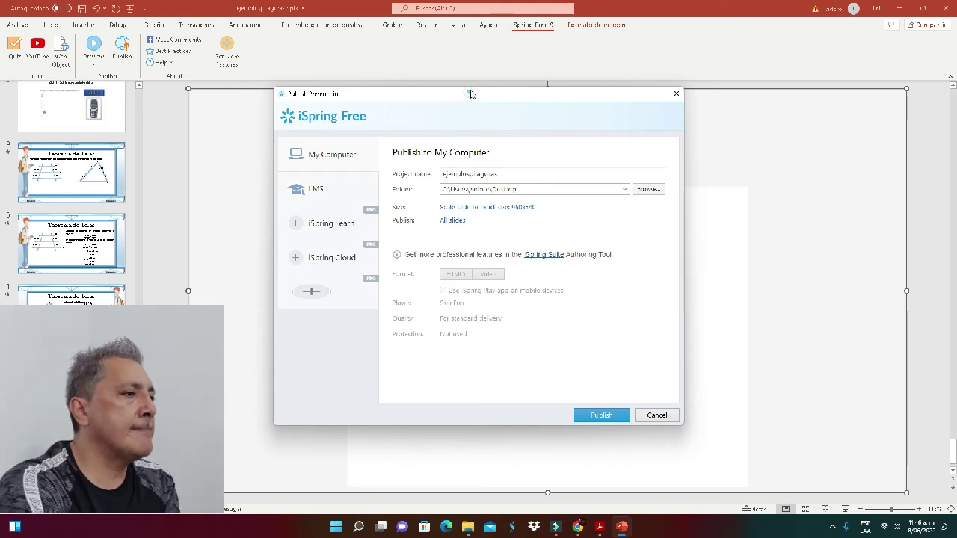
drag(471, 93, 503, 67)
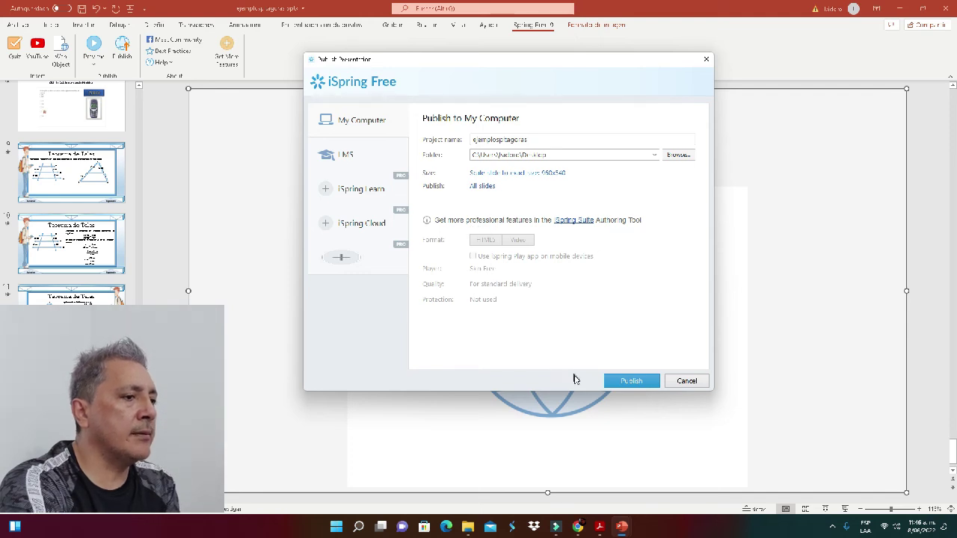
click(632, 381)
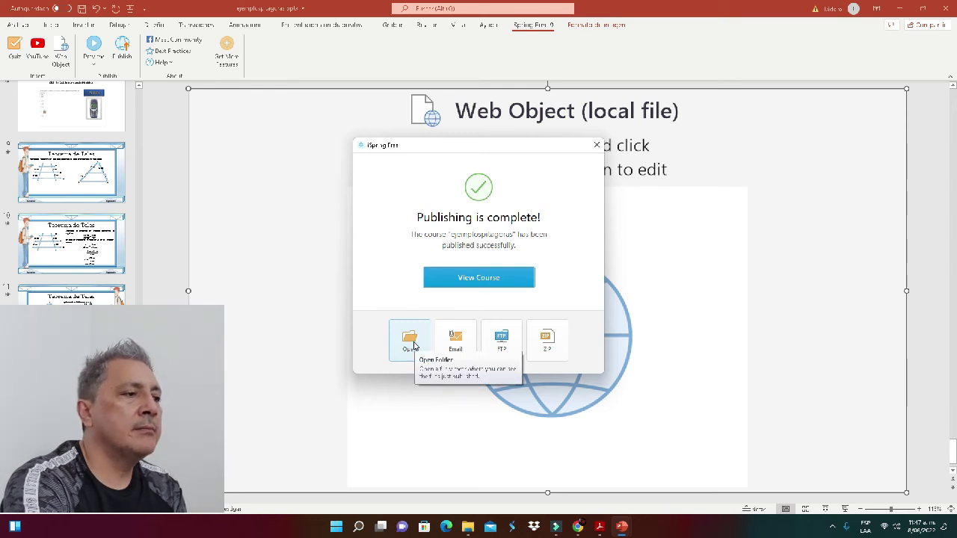
click(414, 345)
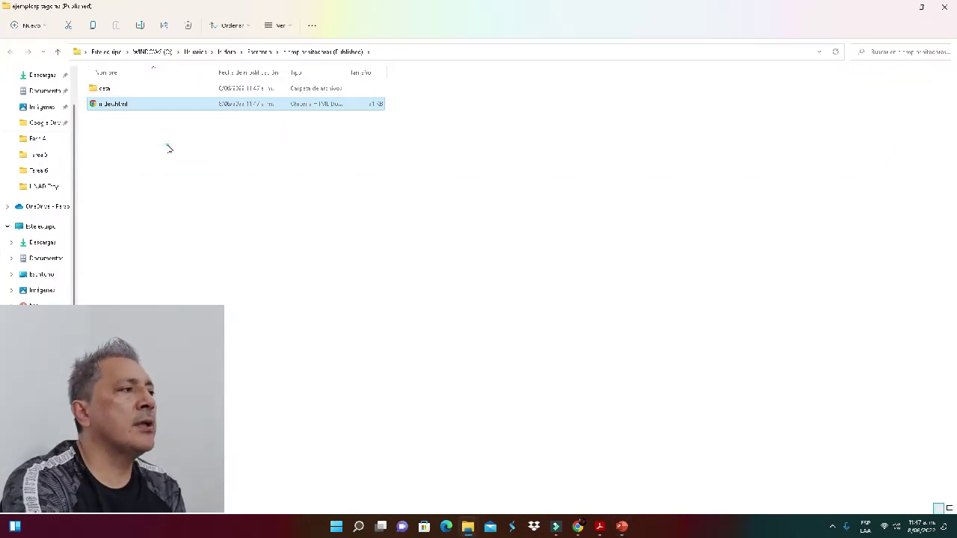
- Browse into the data and vo1 folders to confirm the embedded PDF was published
click(166, 146)
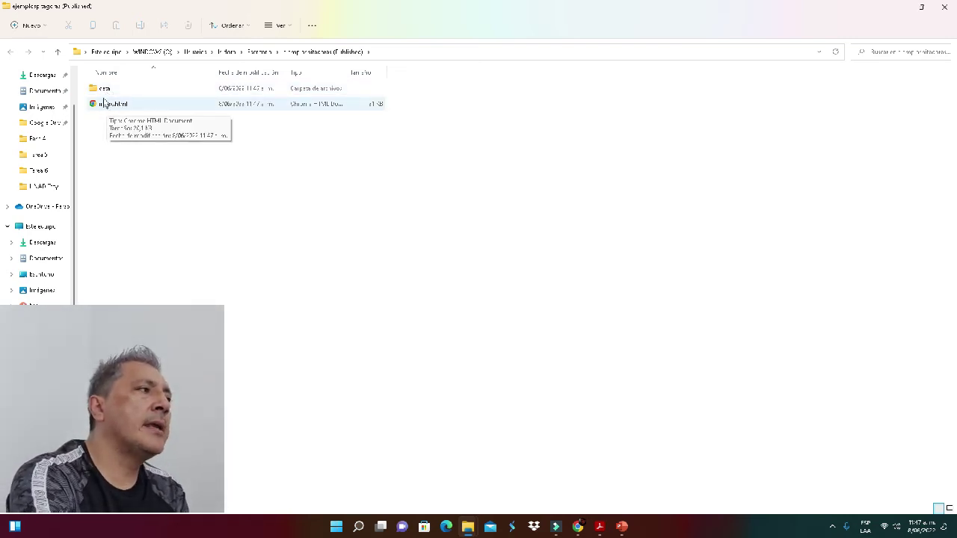
double_click(99, 88)
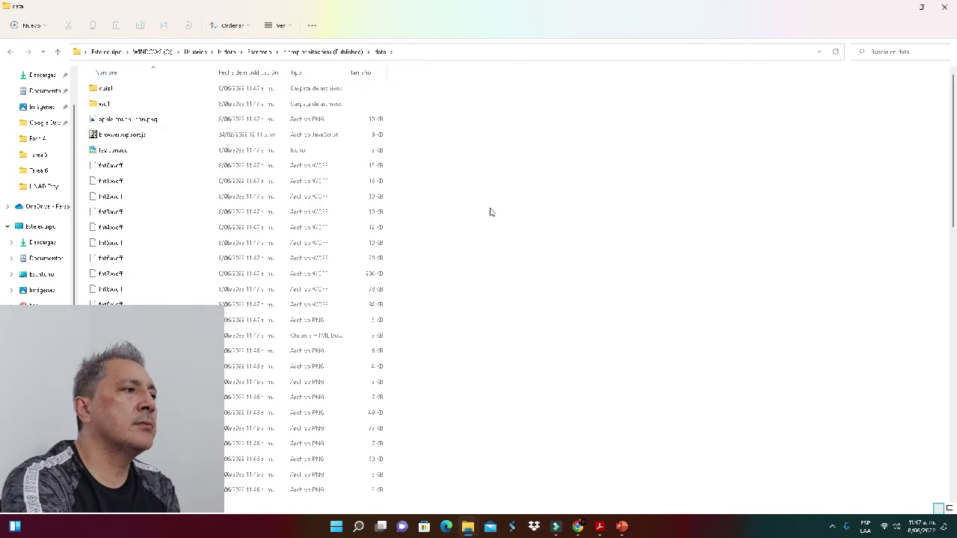
scroll(134, 212, down, 2)
scroll(134, 212, down, 5)
scroll(134, 213, down, 5)
scroll(135, 213, up, 3)
scroll(135, 213, up, 5)
scroll(133, 212, up, 2)
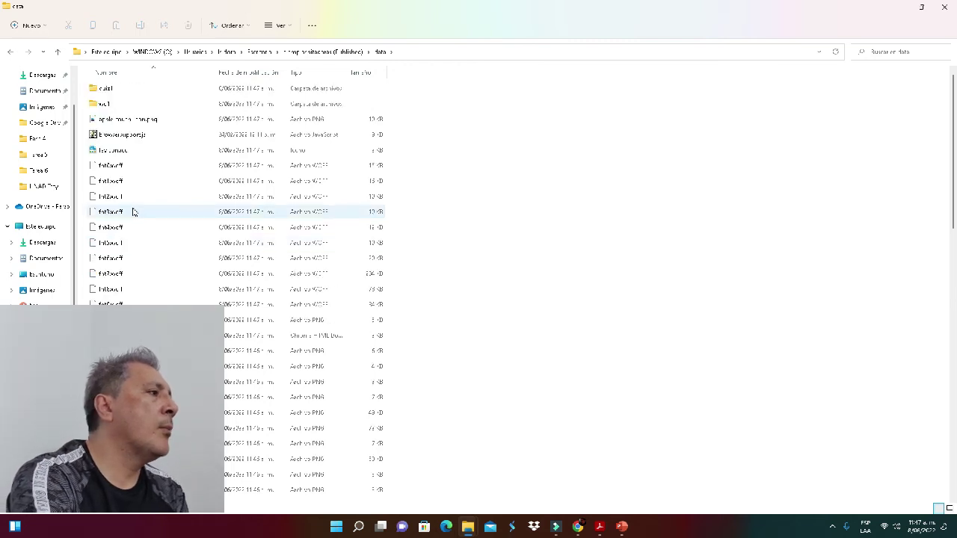
double_click(90, 103)
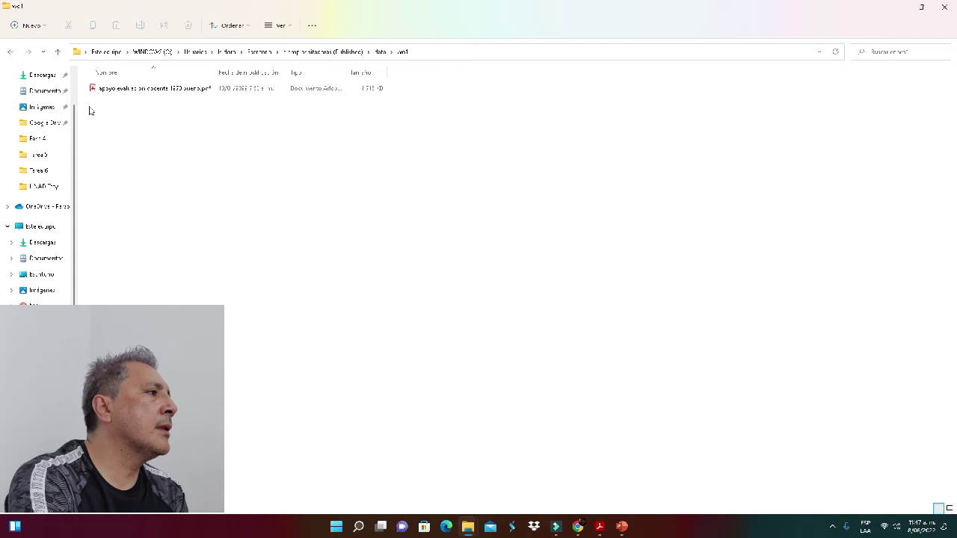
- Return to the published output folder and open index.html in Chrome
click(11, 52)
click(11, 52)
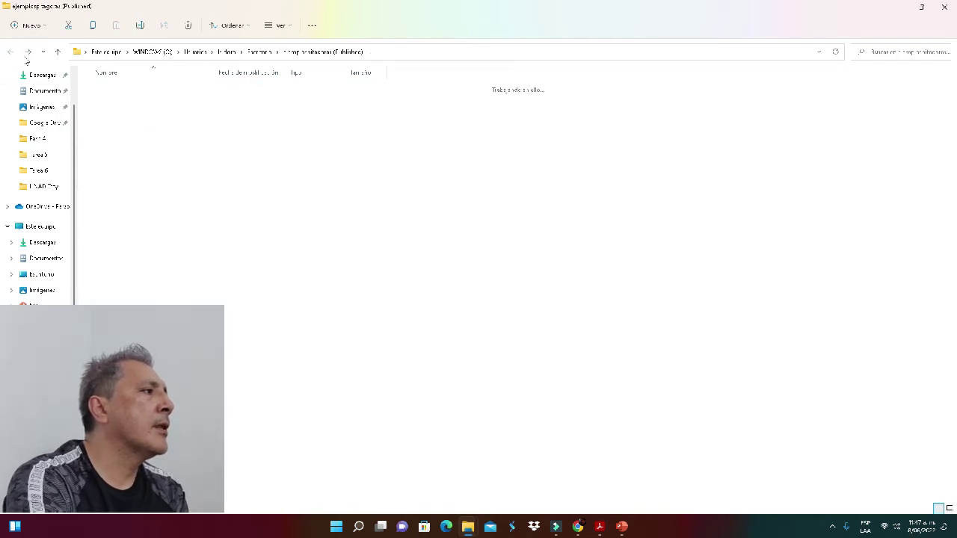
double_click(118, 107)
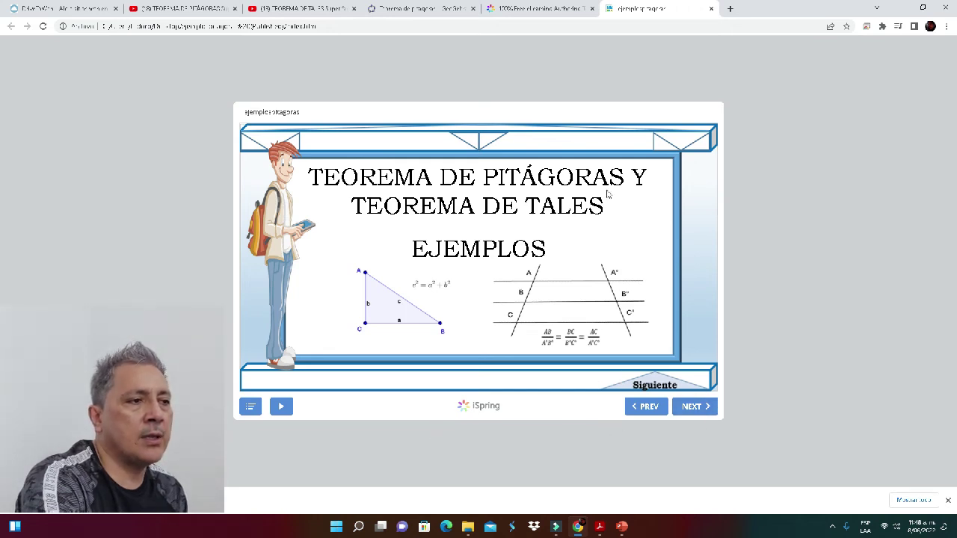
- Advance from the title slide through the Pythagoras exercise and its three worked solutions to the video slide
click(657, 383)
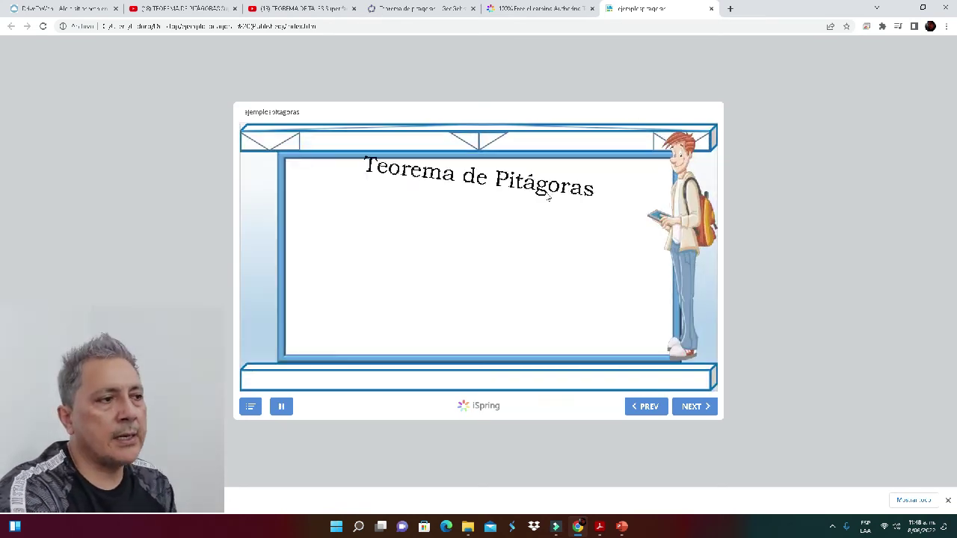
click(575, 257)
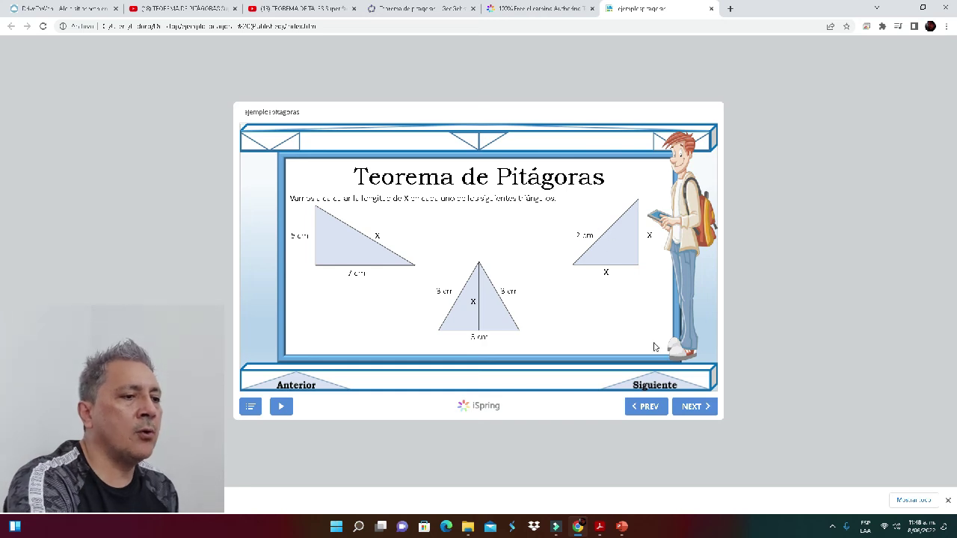
click(694, 408)
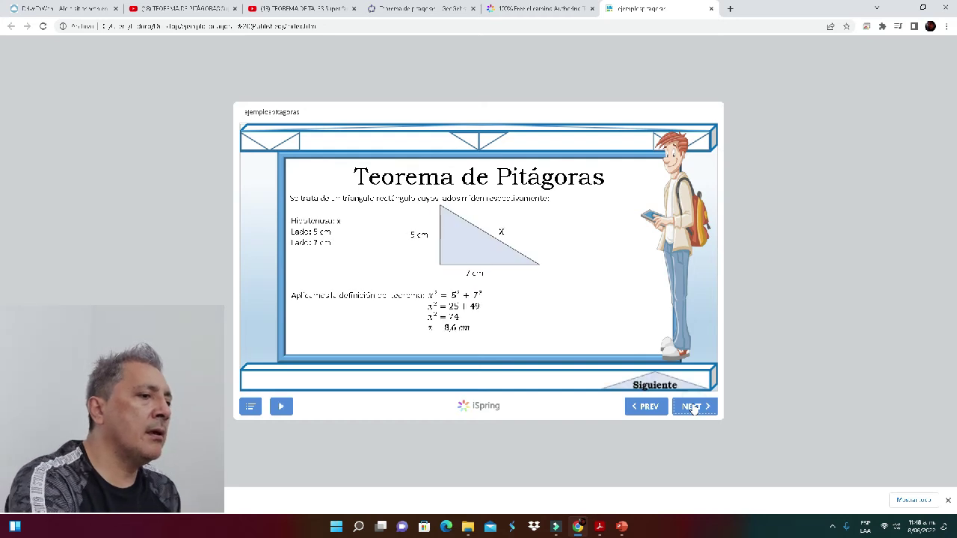
click(694, 409)
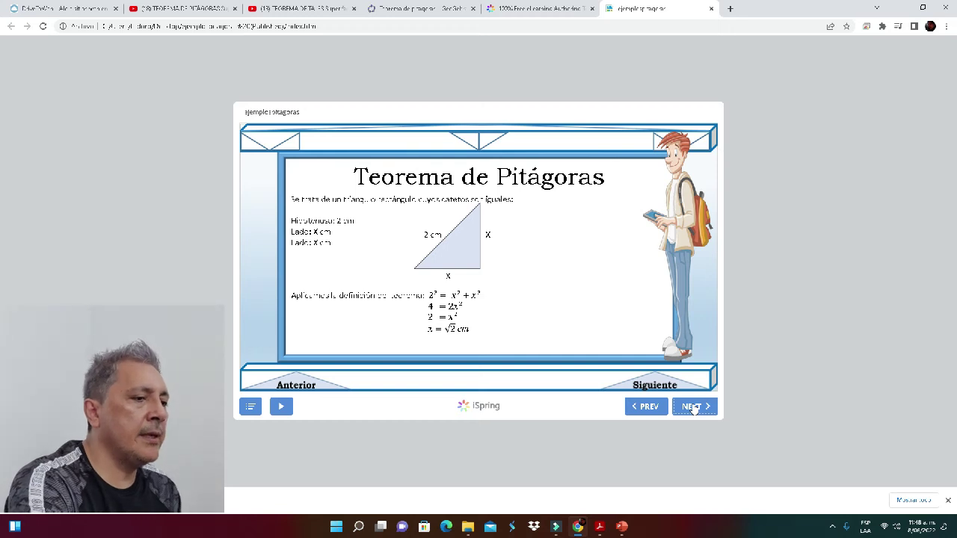
click(693, 407)
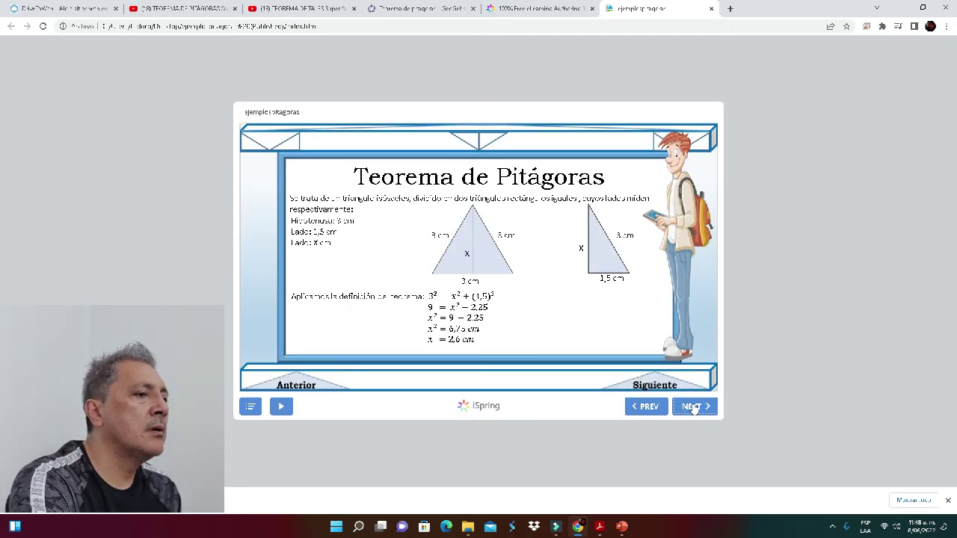
click(693, 408)
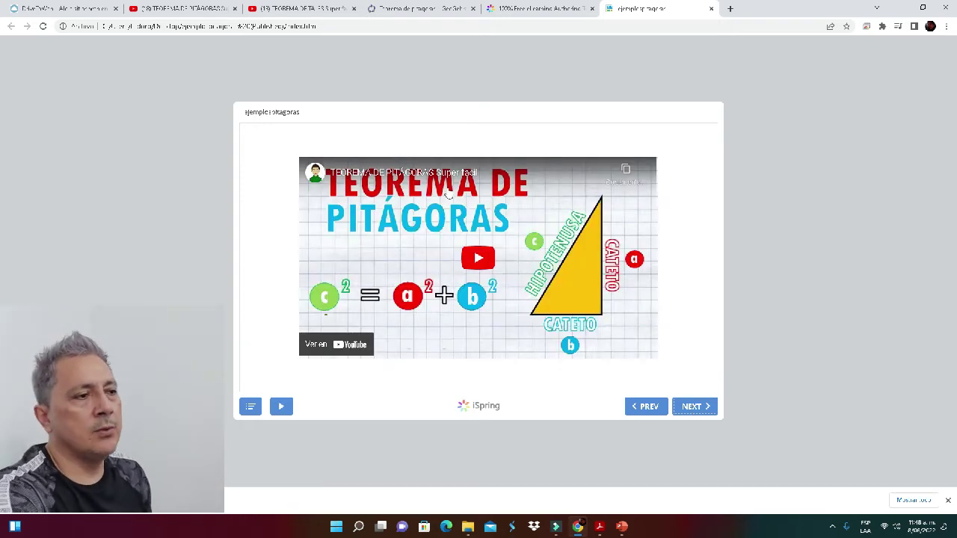
- Play and pause the embedded Pythagoras YouTube video, then move to the GeoGebra slide
click(478, 257)
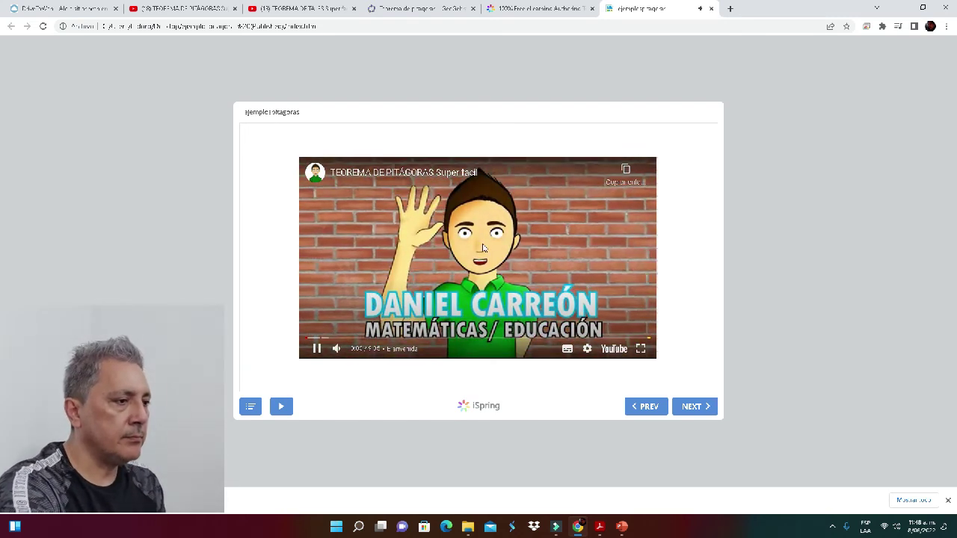
click(316, 349)
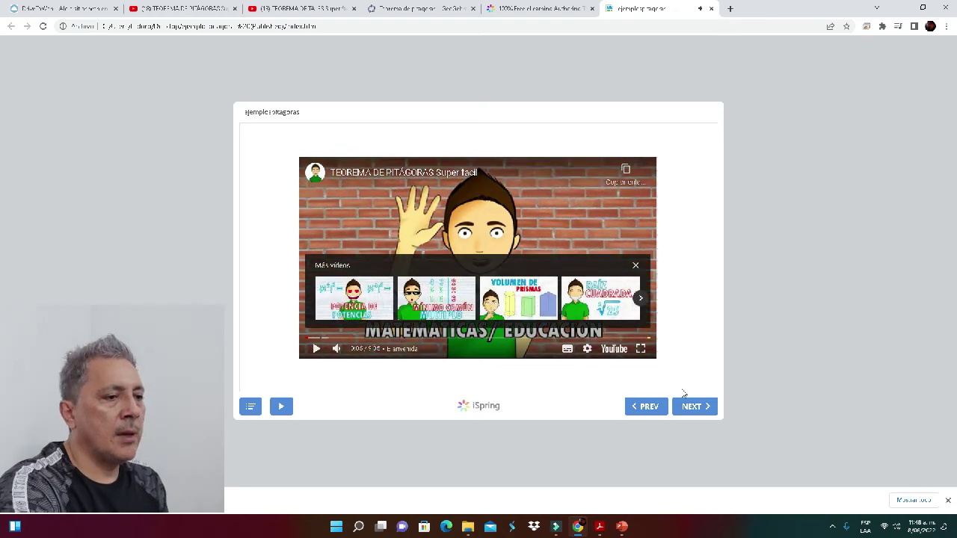
click(692, 410)
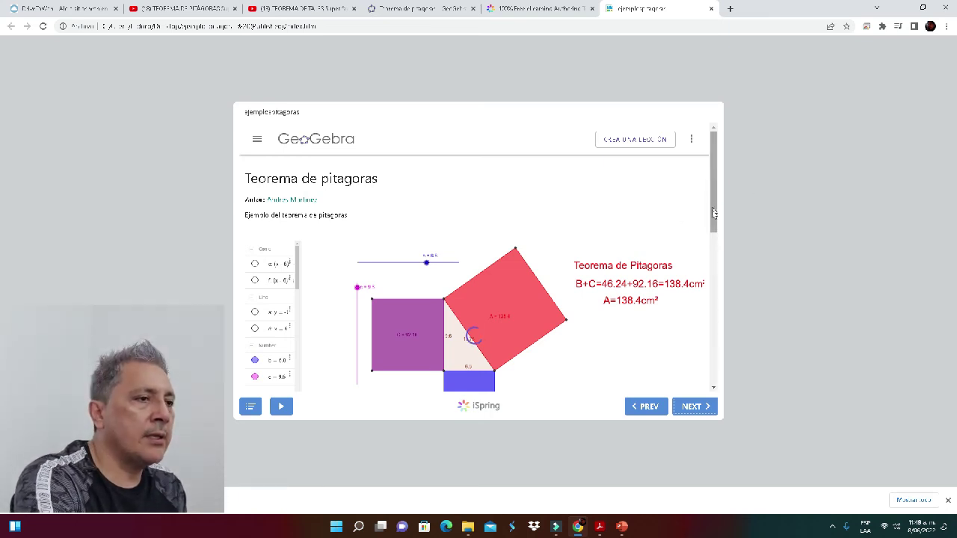
- Stop the GeoGebra animation and drag sliders b and c until the total reaches 94.09 cm²
drag(714, 222, 713, 241)
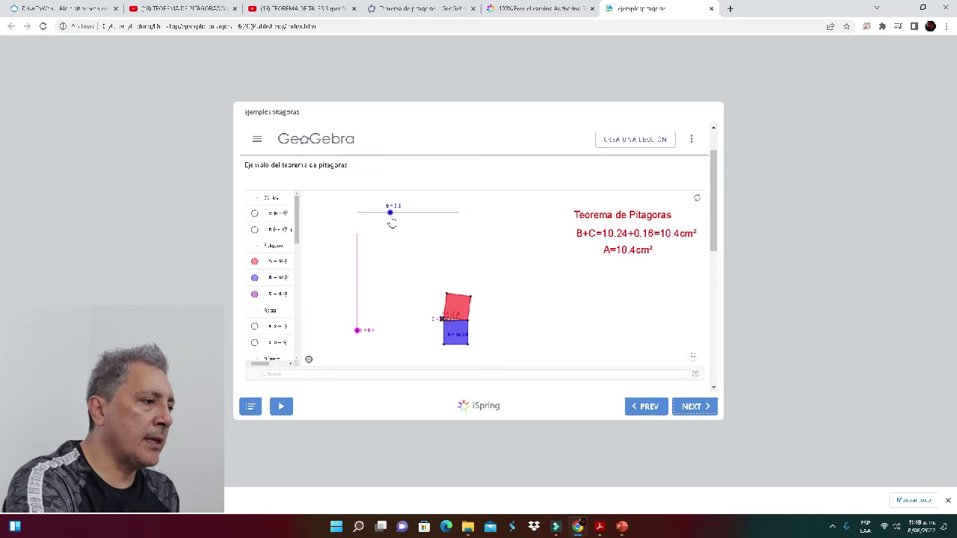
click(309, 359)
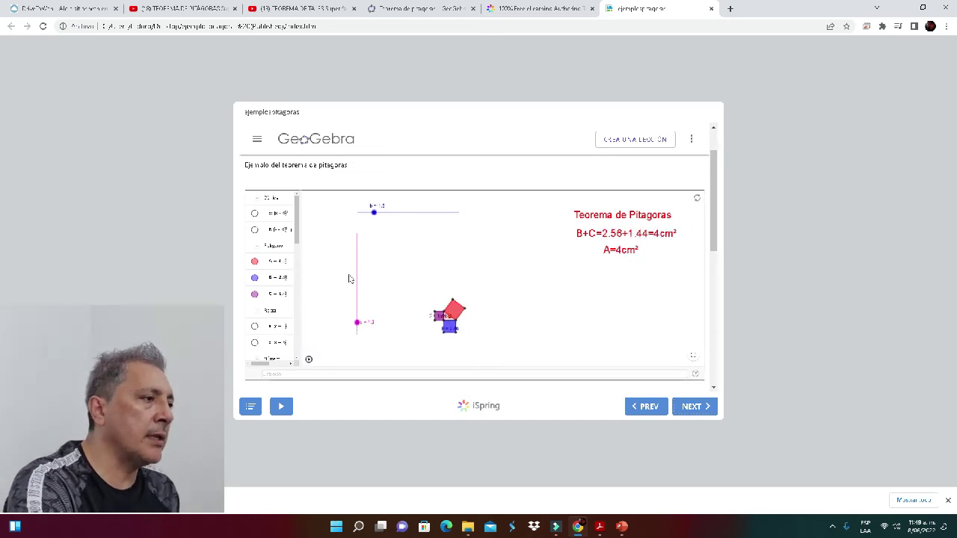
drag(376, 214, 417, 216)
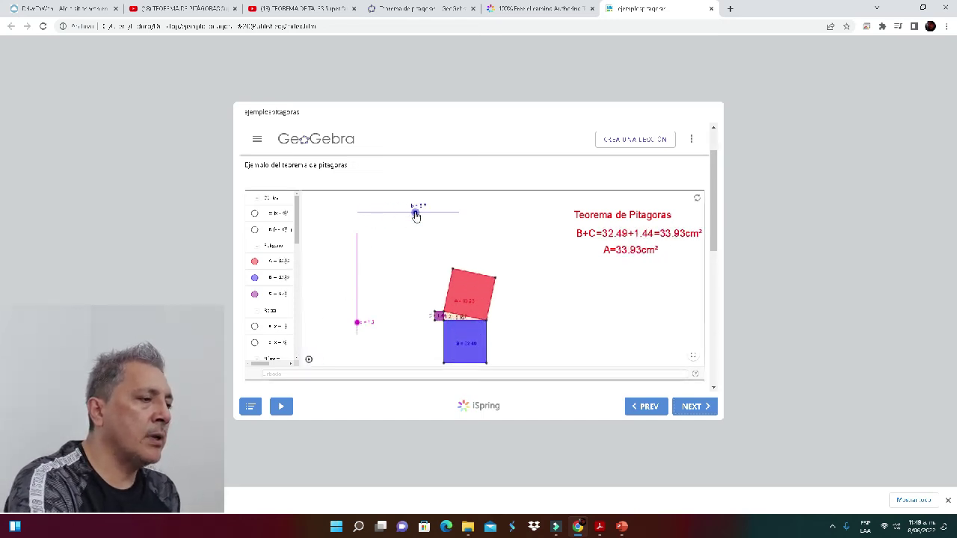
drag(357, 326, 358, 268)
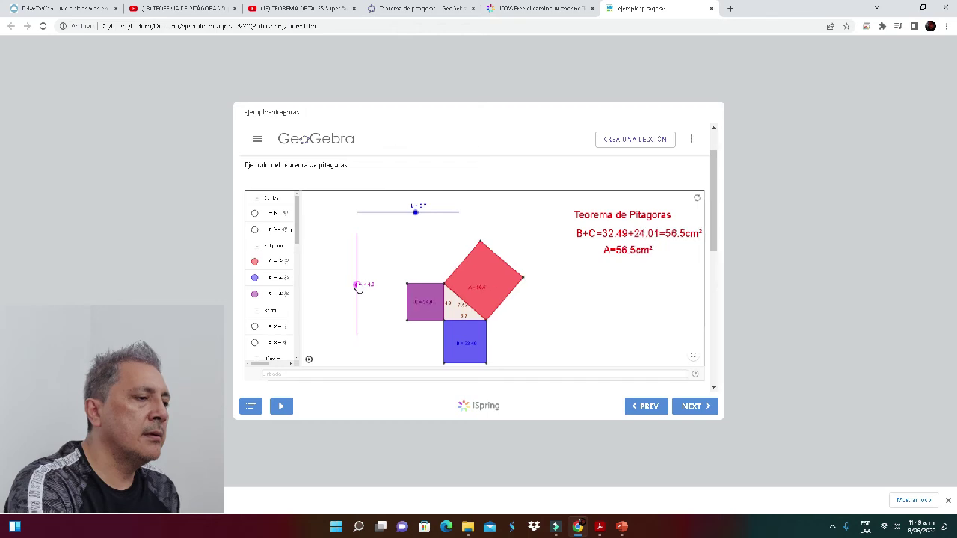
drag(417, 214, 429, 212)
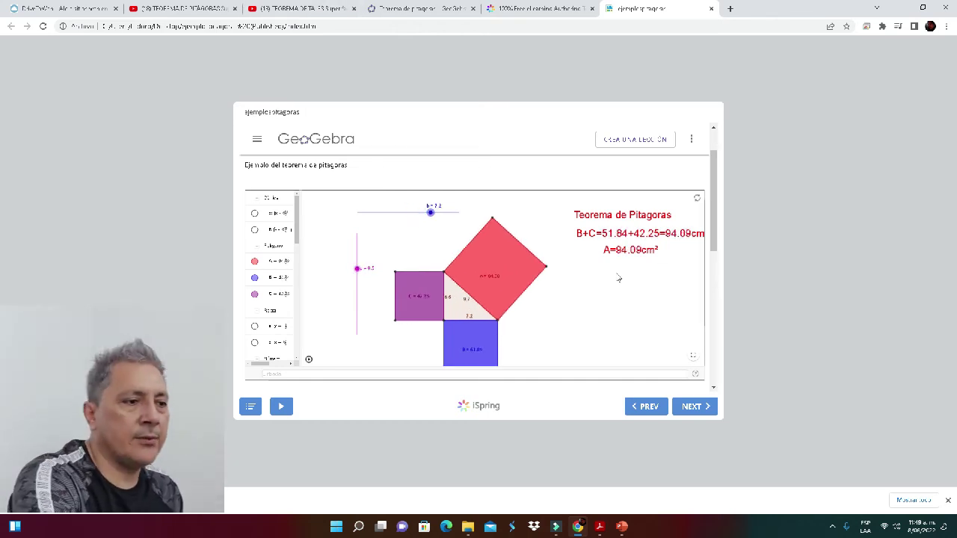
click(694, 408)
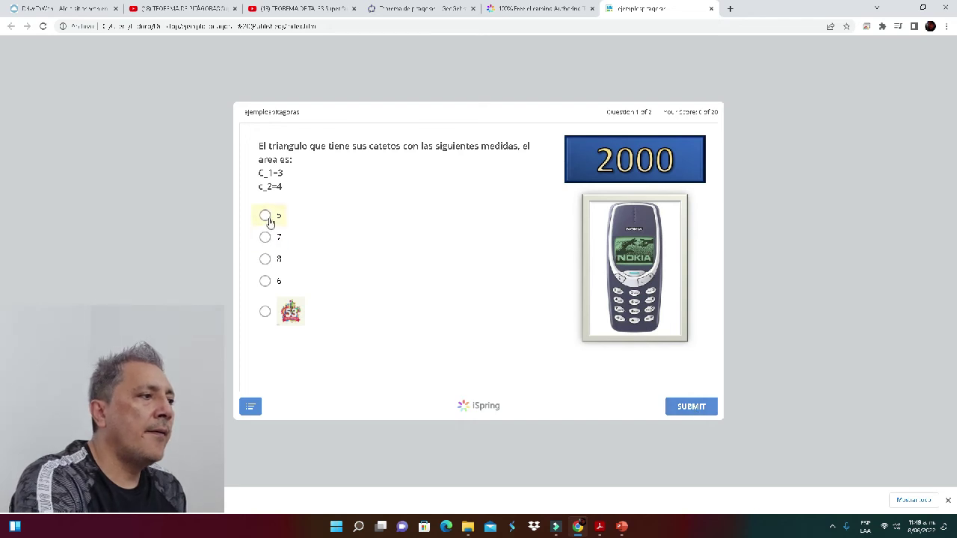
- Answer the quiz with 5 for the triangle's area and '12 y 12' for question 2
click(264, 215)
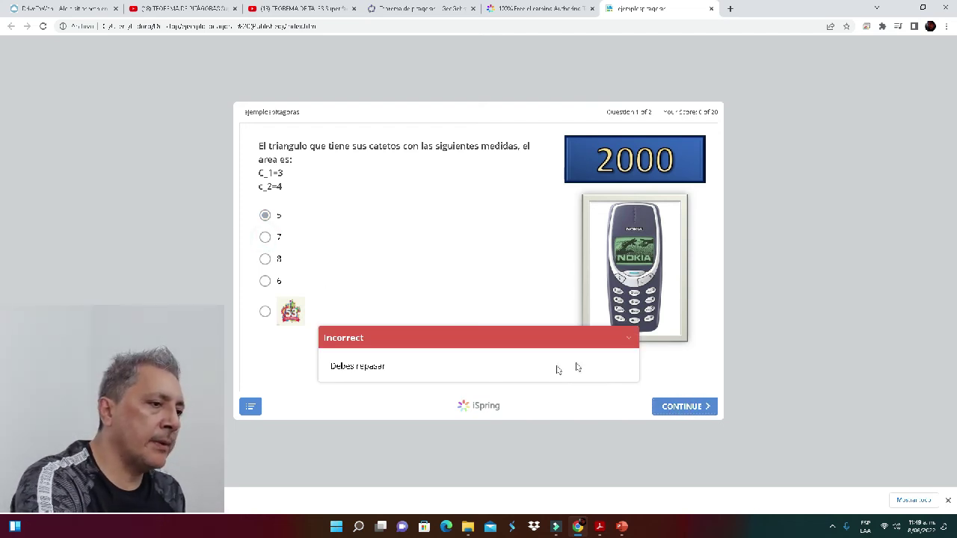
click(675, 407)
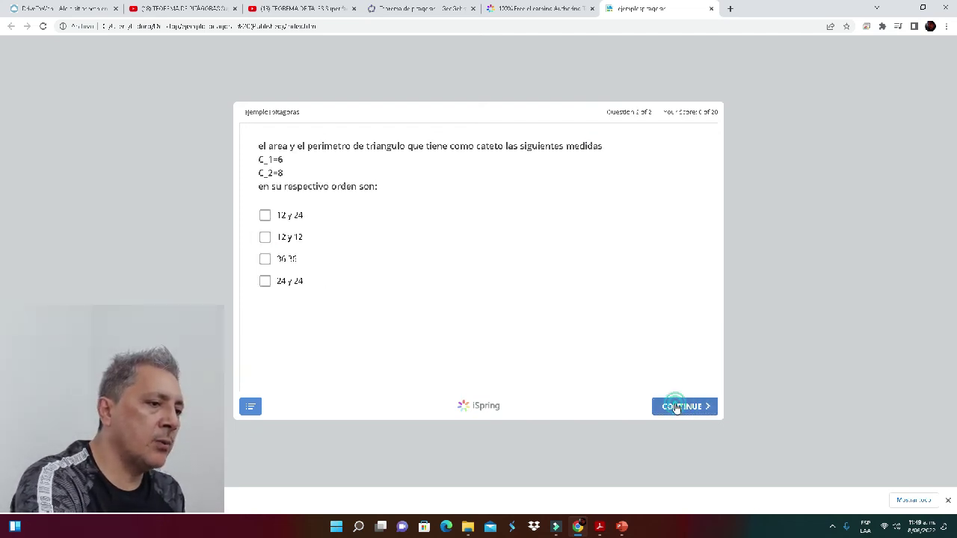
click(264, 238)
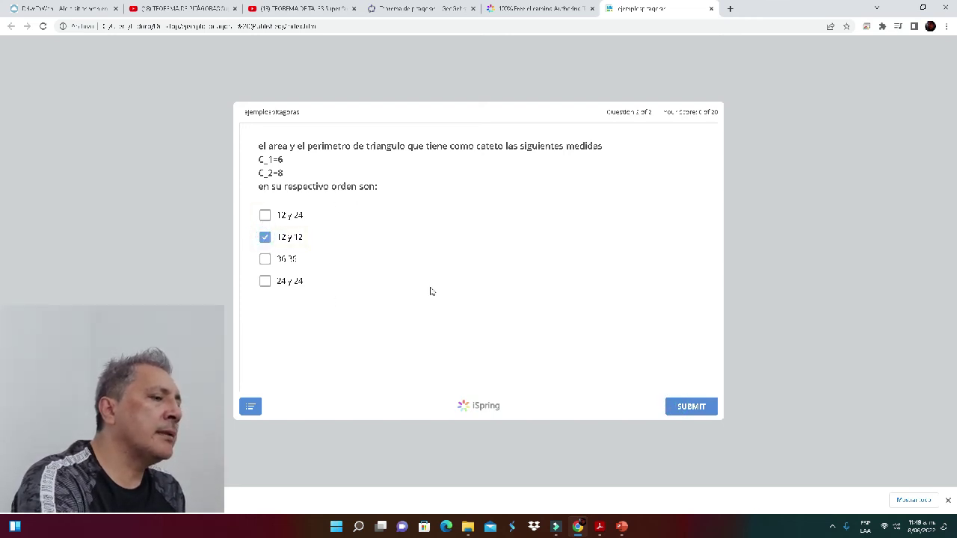
click(691, 413)
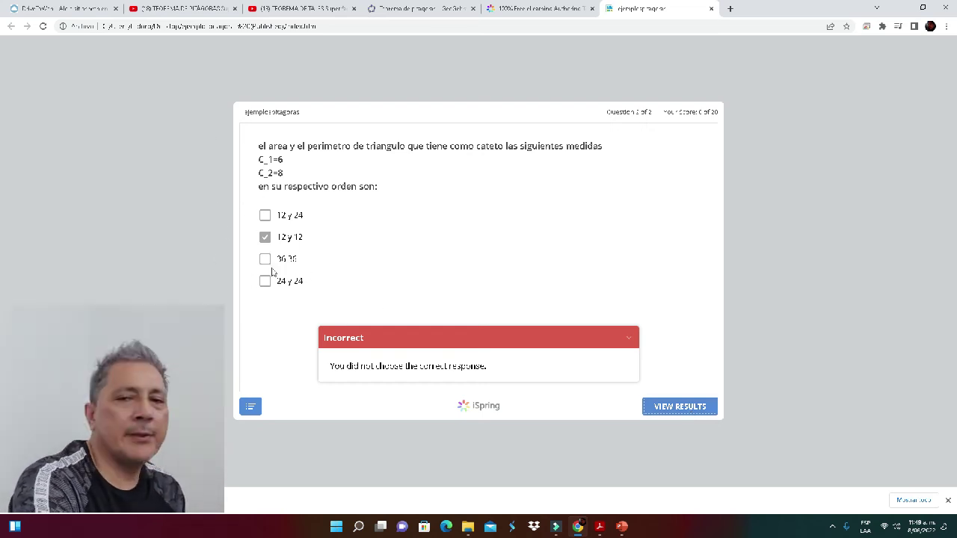
- View the failed results, review both answers, then continue to the Teorema de Tales slide
click(688, 410)
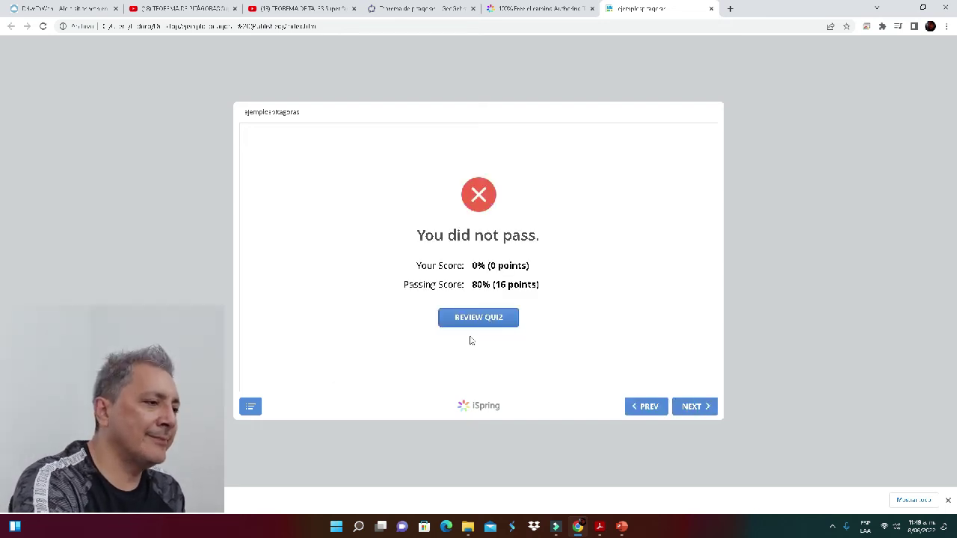
click(490, 319)
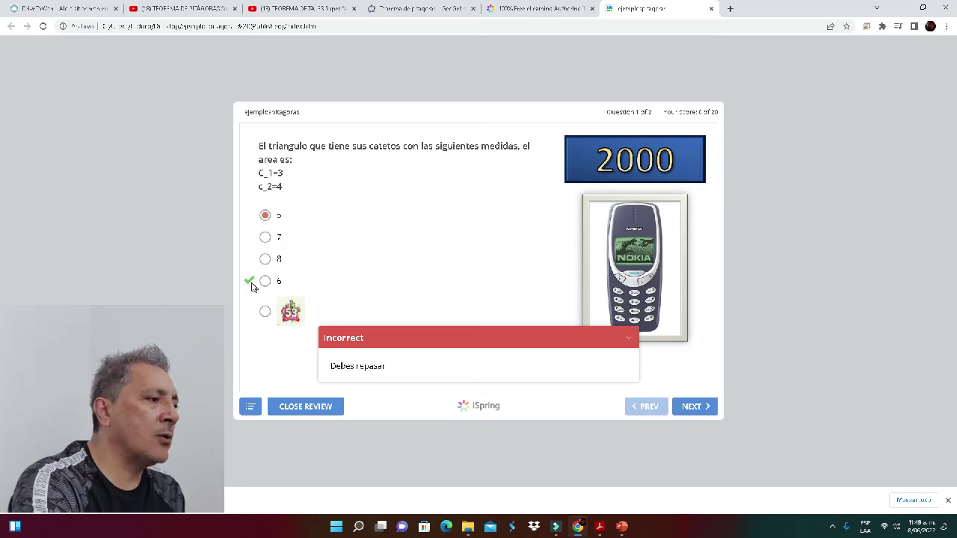
click(694, 406)
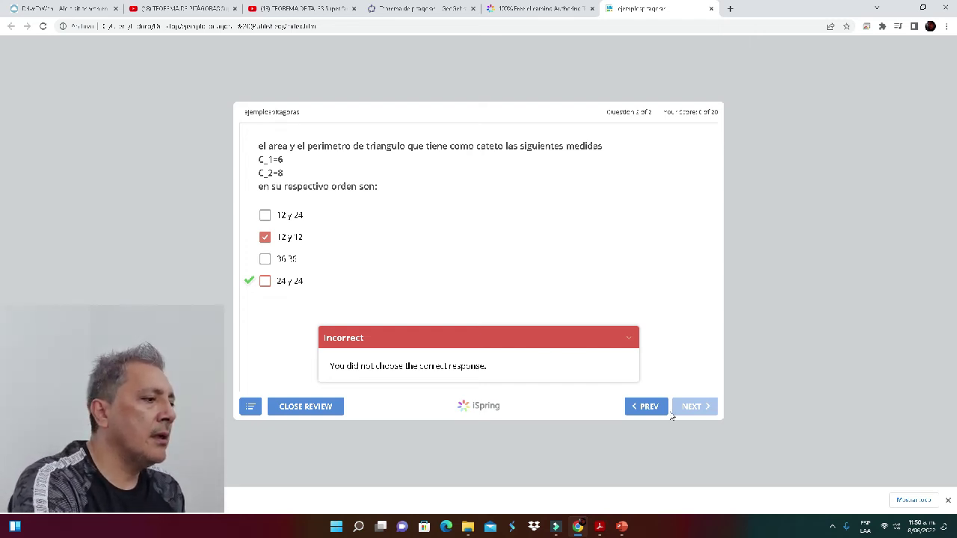
click(299, 409)
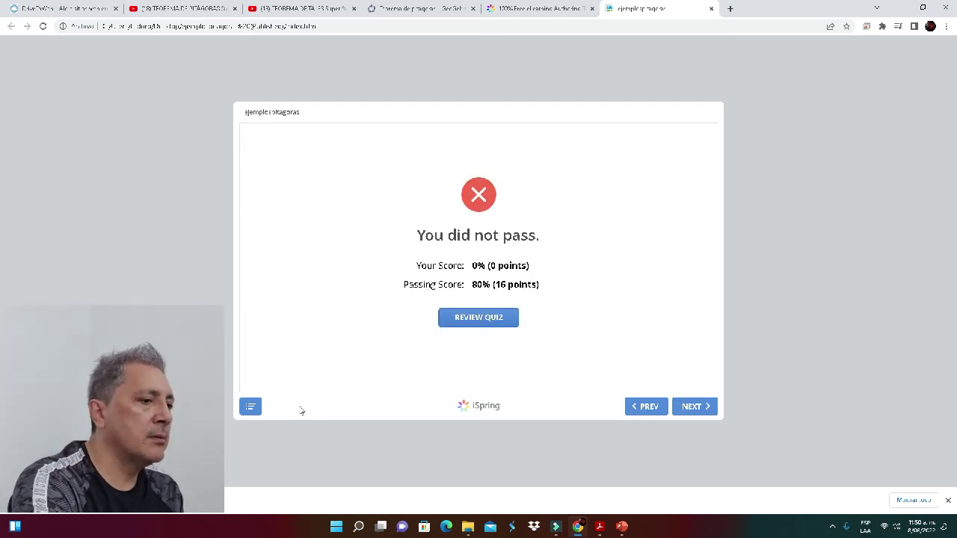
click(693, 408)
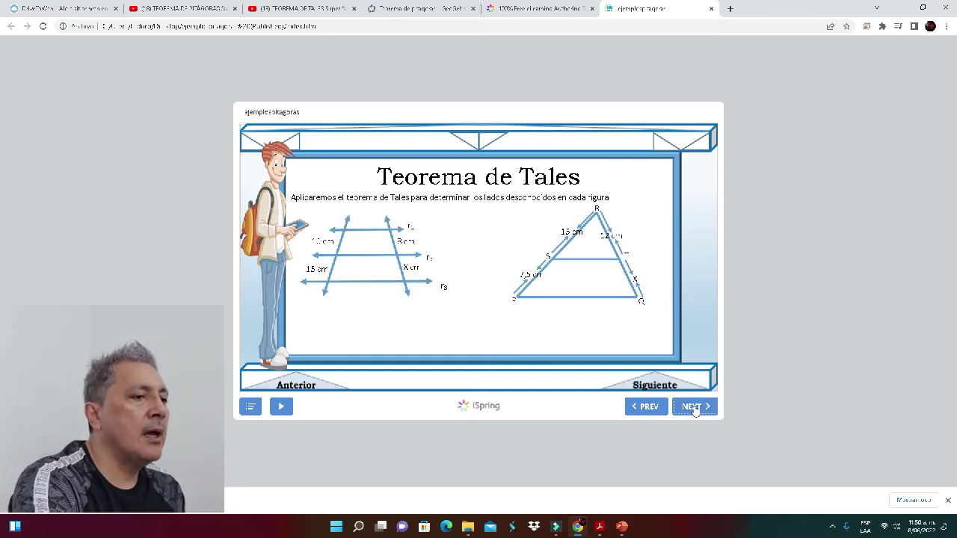
- Advance through the Teorema de Tales slides and past the refused Economipedia web page slide
click(694, 409)
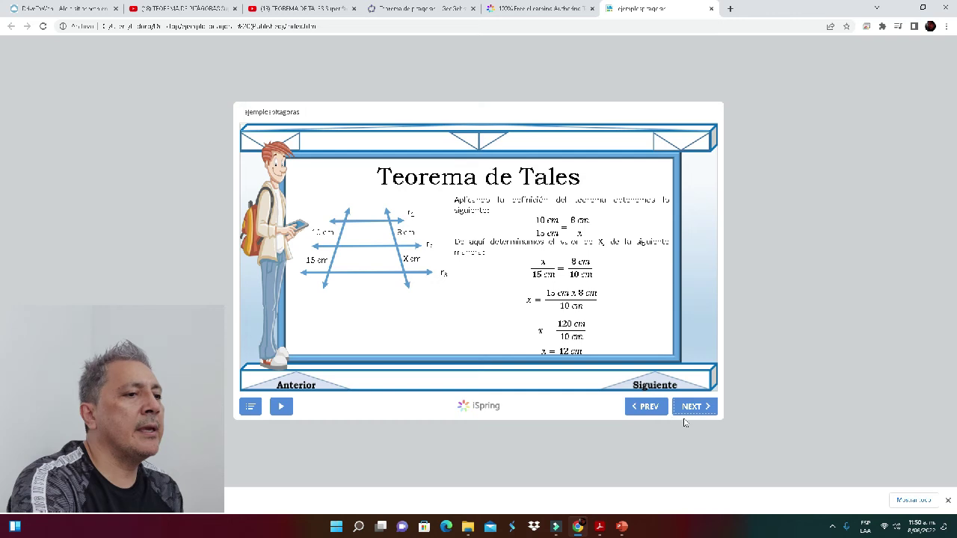
click(705, 409)
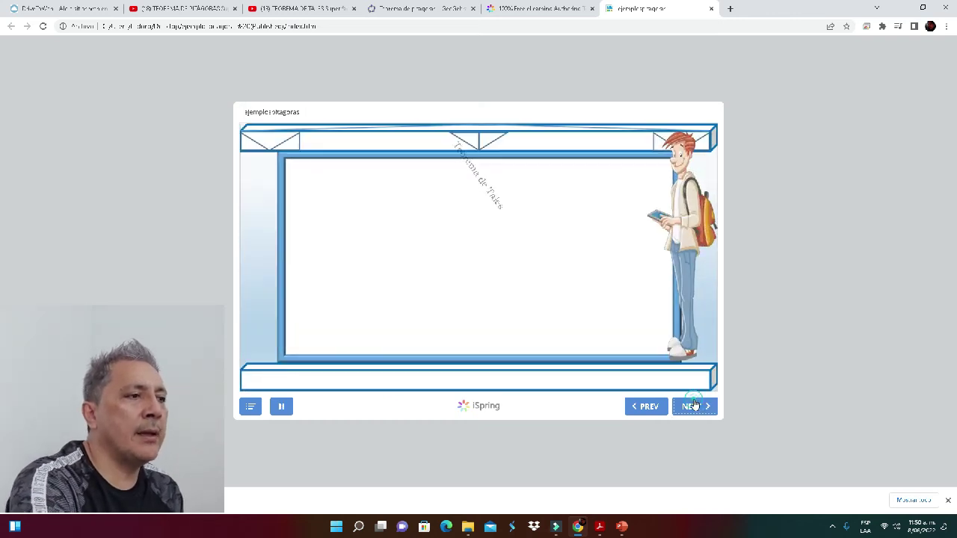
click(694, 406)
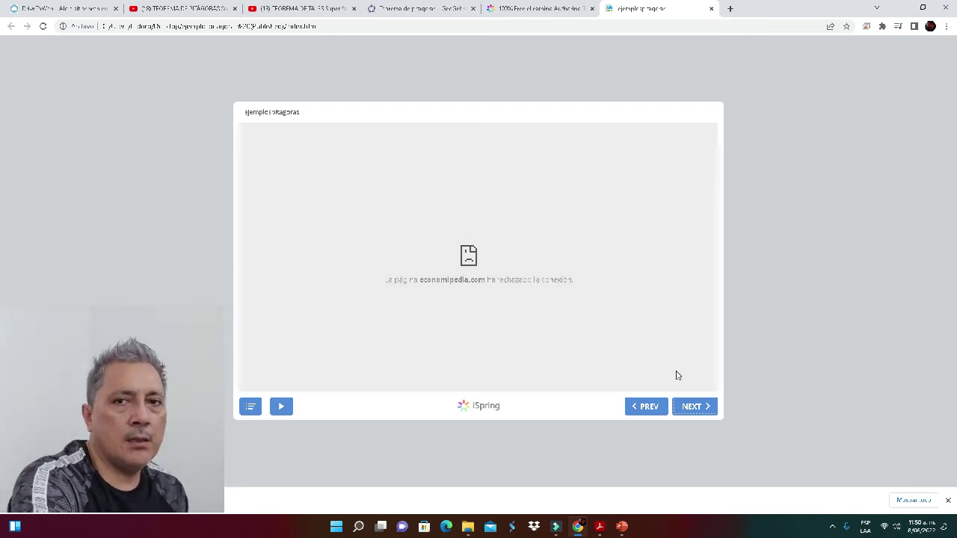
click(693, 410)
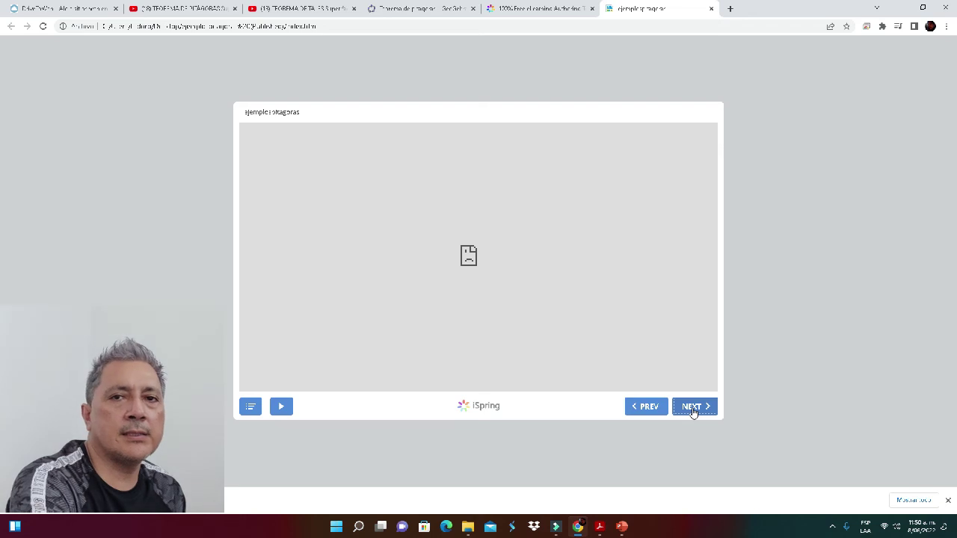
click(693, 411)
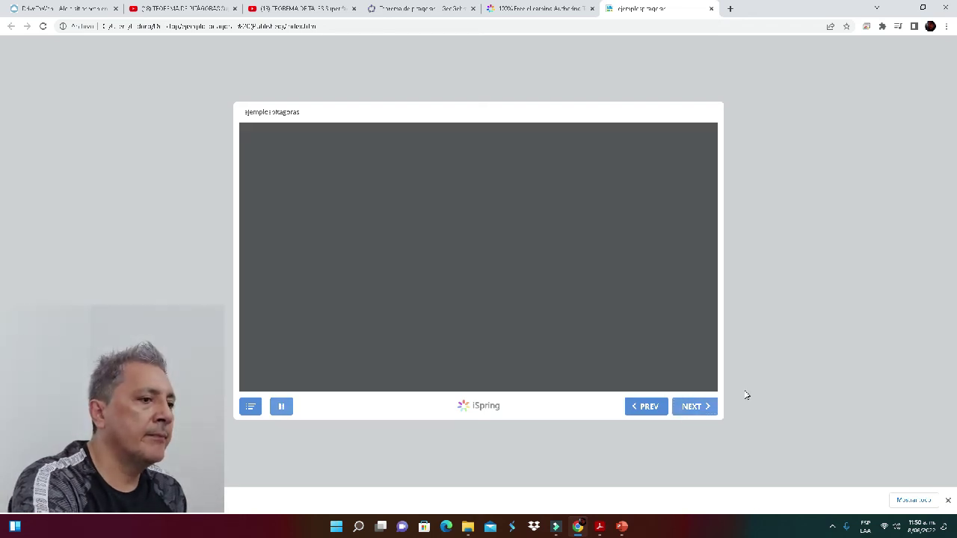
- Scroll through the embedded Guía Metodológica PDF, then close the 'ejemplo pitagoras' preview tab
scroll(571, 317, down, 1)
scroll(571, 318, down, 5)
scroll(571, 317, down, 1)
scroll(572, 317, down, 4)
scroll(572, 318, down, 5)
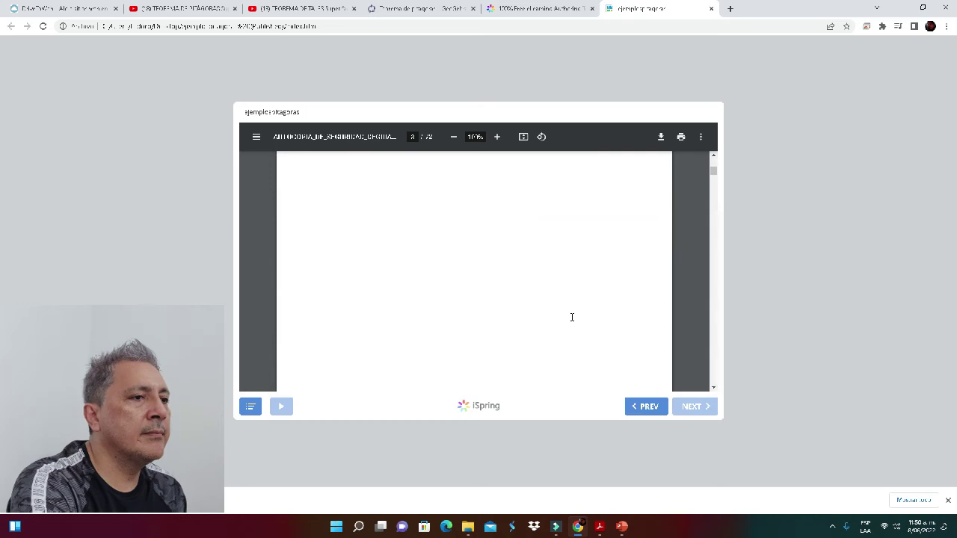
scroll(574, 323, down, 5)
scroll(574, 323, down, 5)
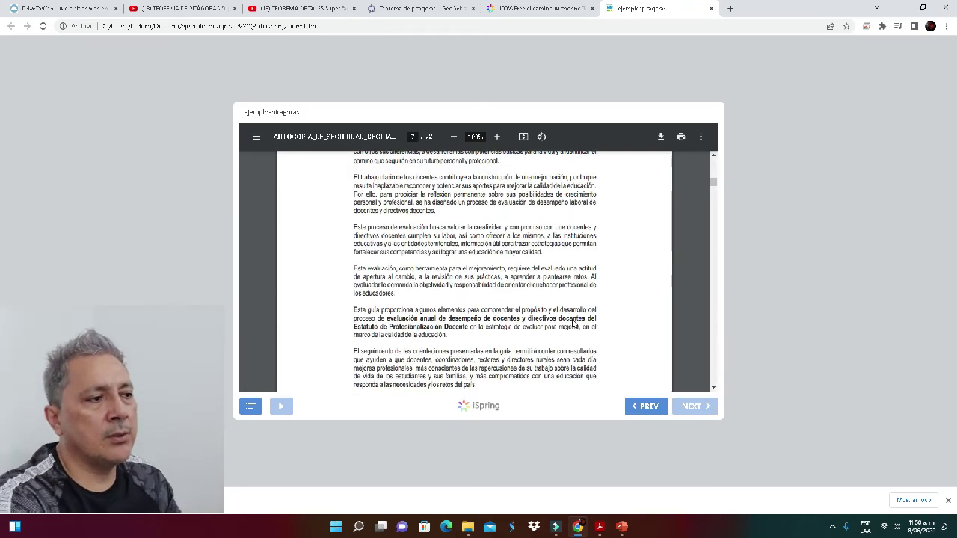
scroll(574, 323, down, 5)
scroll(574, 323, down, 3)
scroll(503, 181, down, 5)
scroll(508, 194, down, 5)
scroll(516, 214, down, 5)
scroll(522, 227, down, 4)
scroll(522, 227, down, 5)
scroll(522, 227, down, 5)
scroll(522, 228, down, 5)
scroll(523, 227, down, 5)
scroll(523, 228, down, 5)
scroll(568, 299, down, 5)
scroll(628, 382, down, 5)
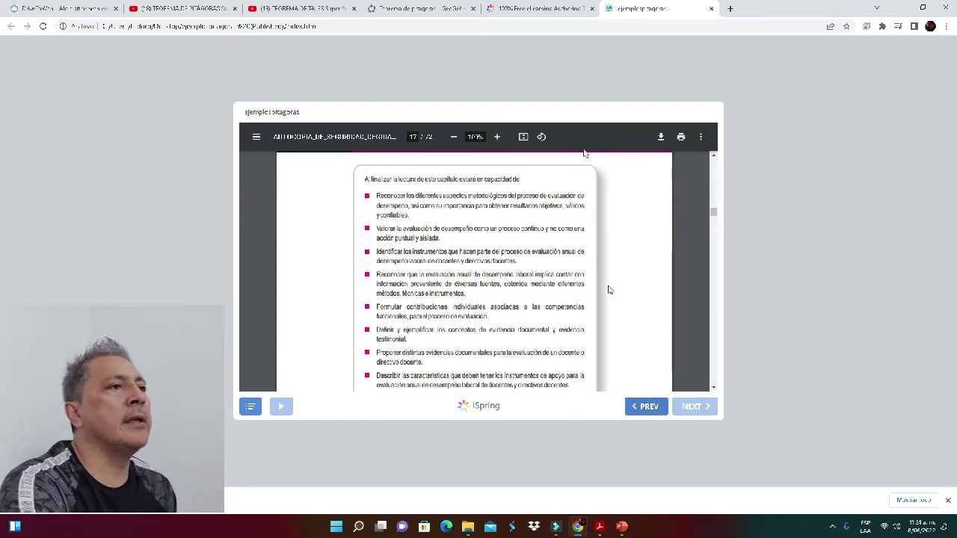
click(711, 10)
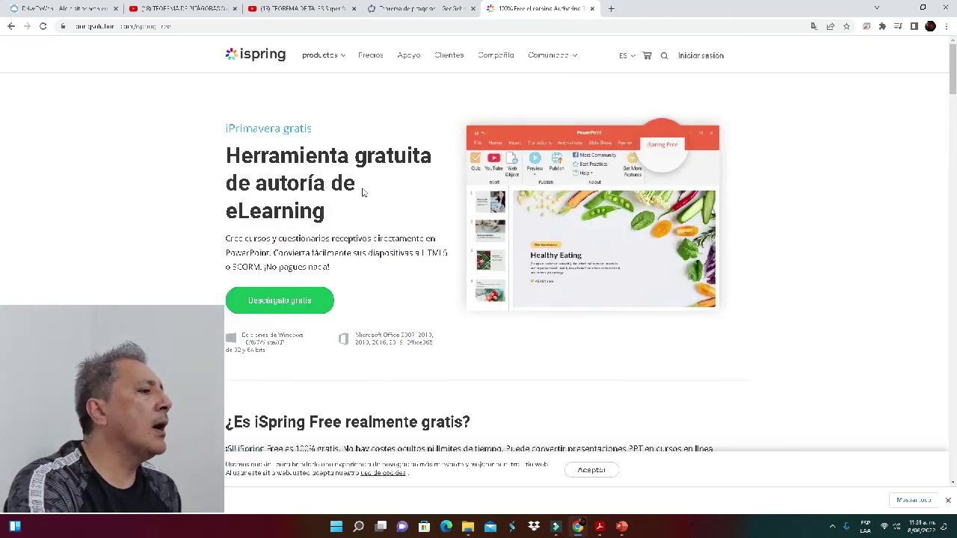
- Copy the iSpring Free page address and return to PowerPoint, dismissing the publishing-complete message
click(143, 27)
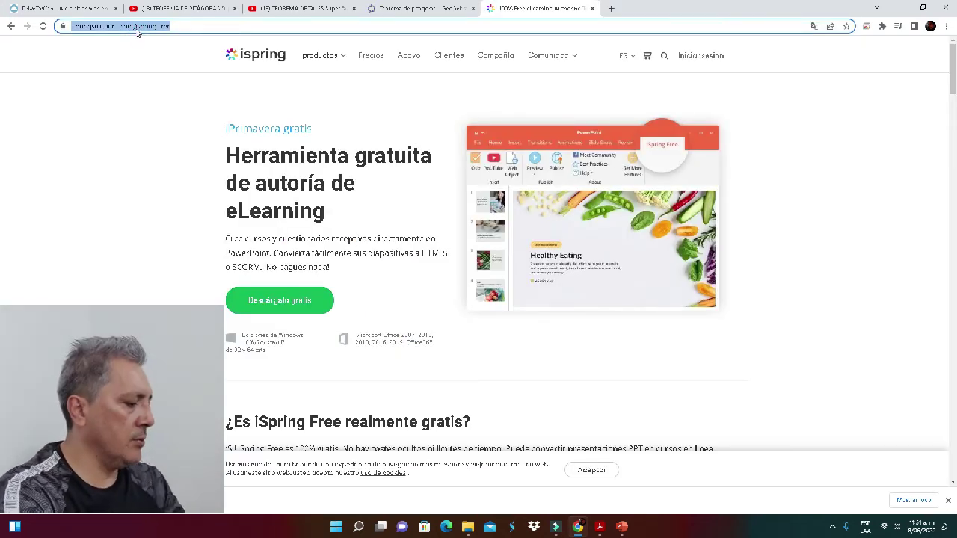
mouse_move(619, 533)
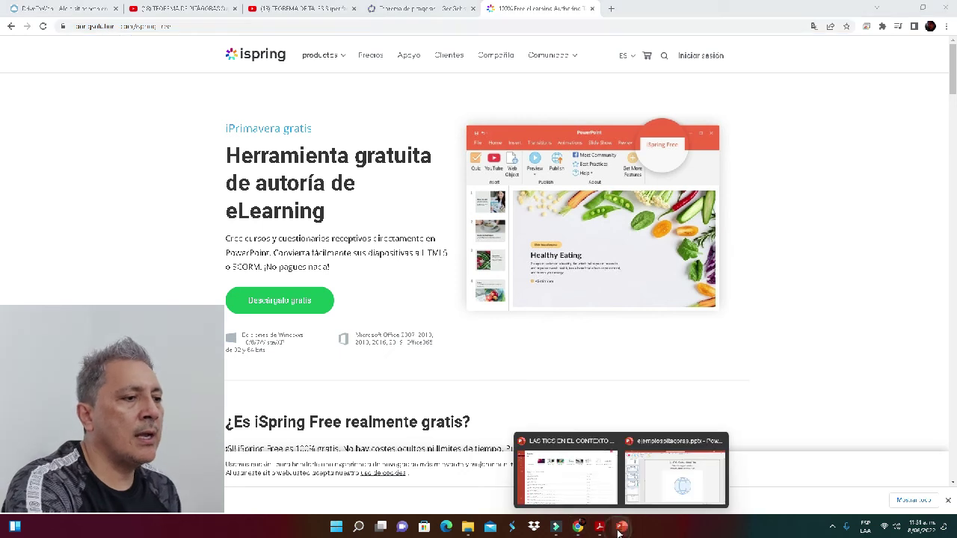
click(658, 461)
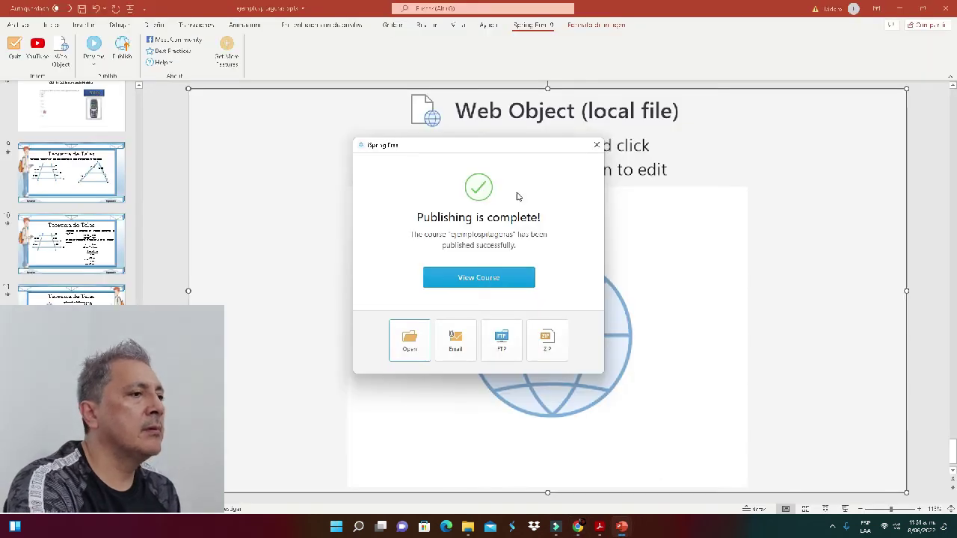
click(597, 146)
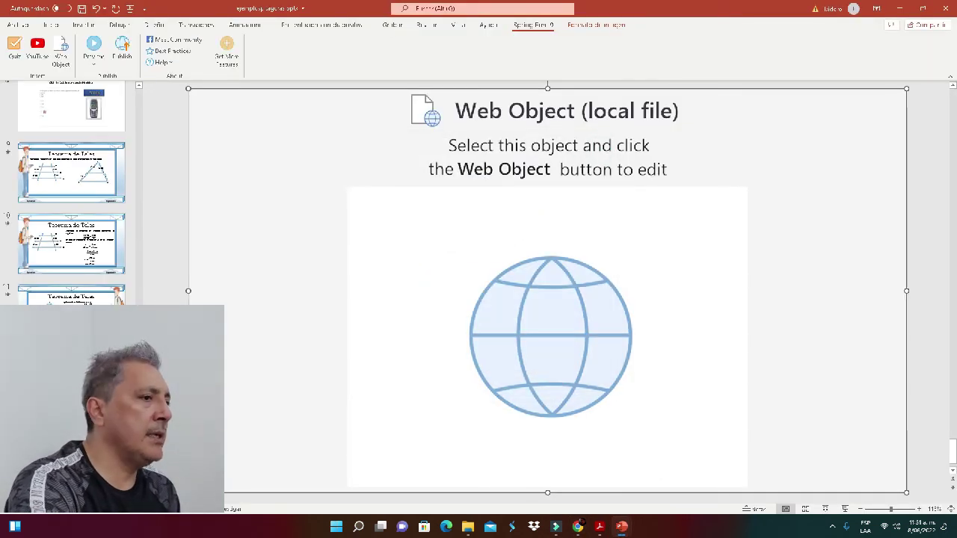
- Delete the local-file web object from the slide and start inserting a new iSpring web object
click(562, 146)
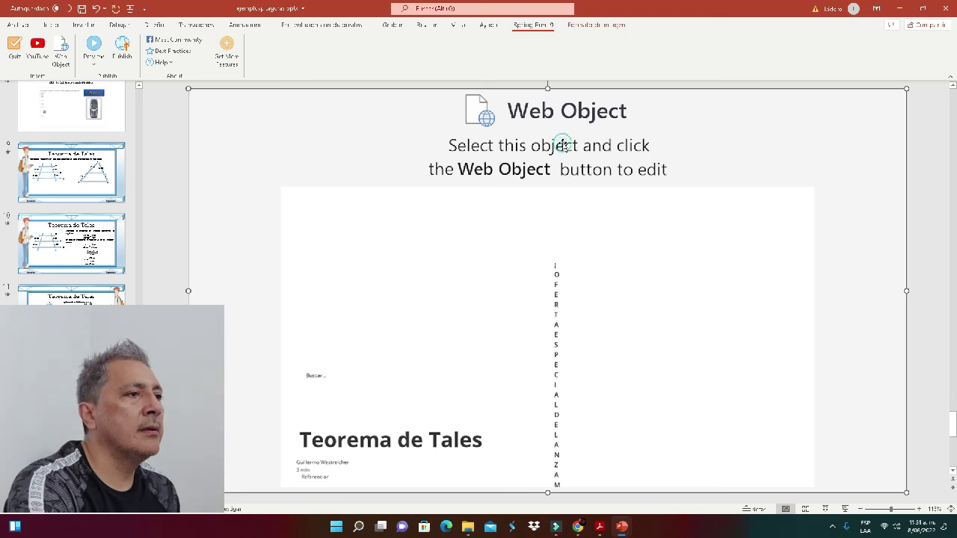
double_click(562, 145)
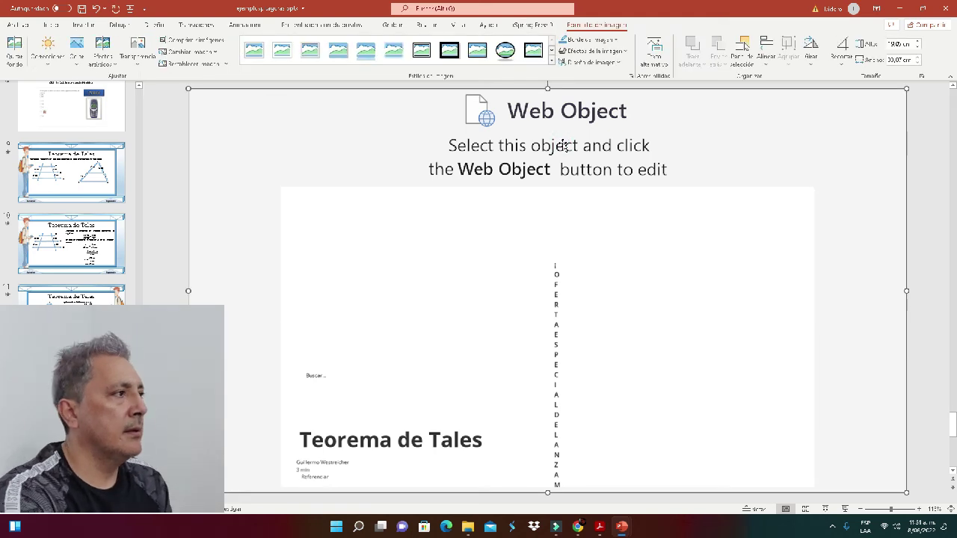
key(Delete)
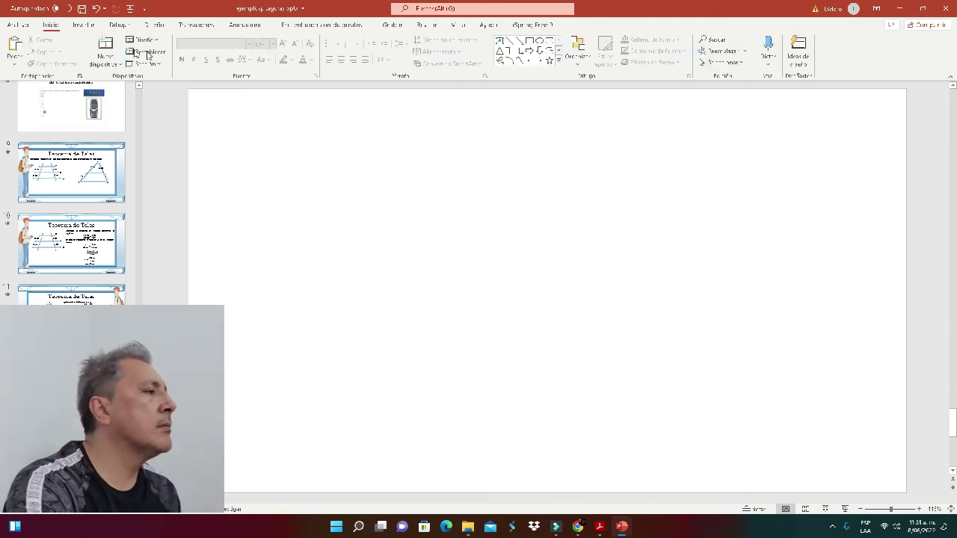
click(534, 26)
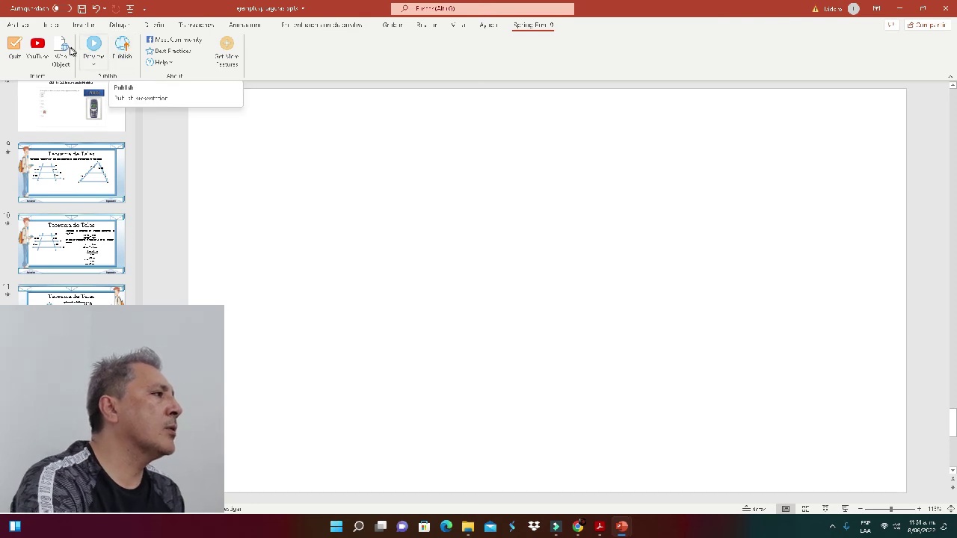
click(62, 49)
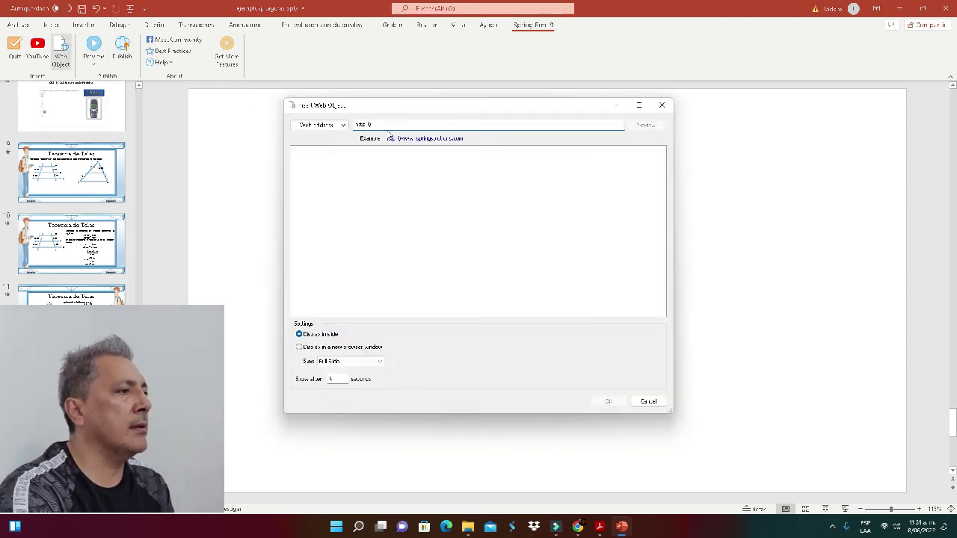
text(https://www.ispringsolutions.com/ispring-free)
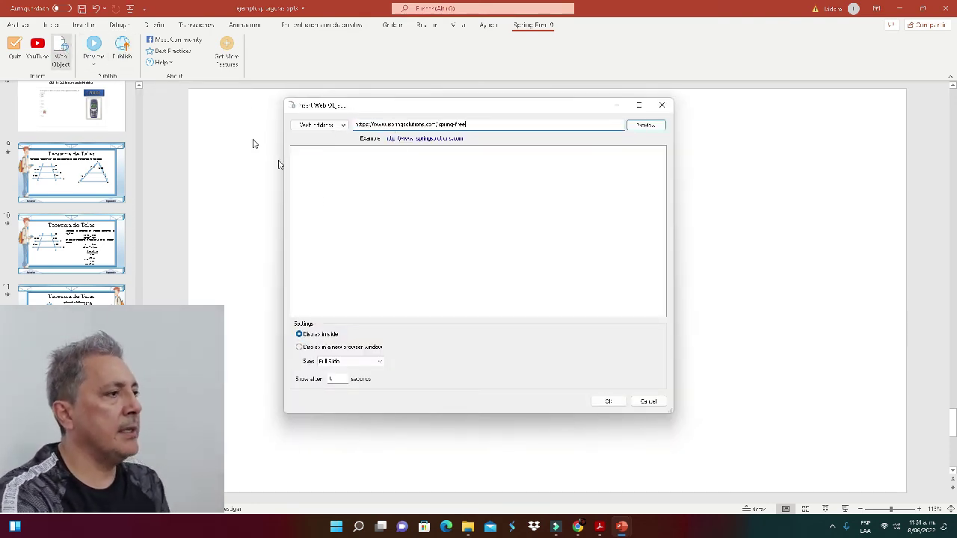
click(643, 127)
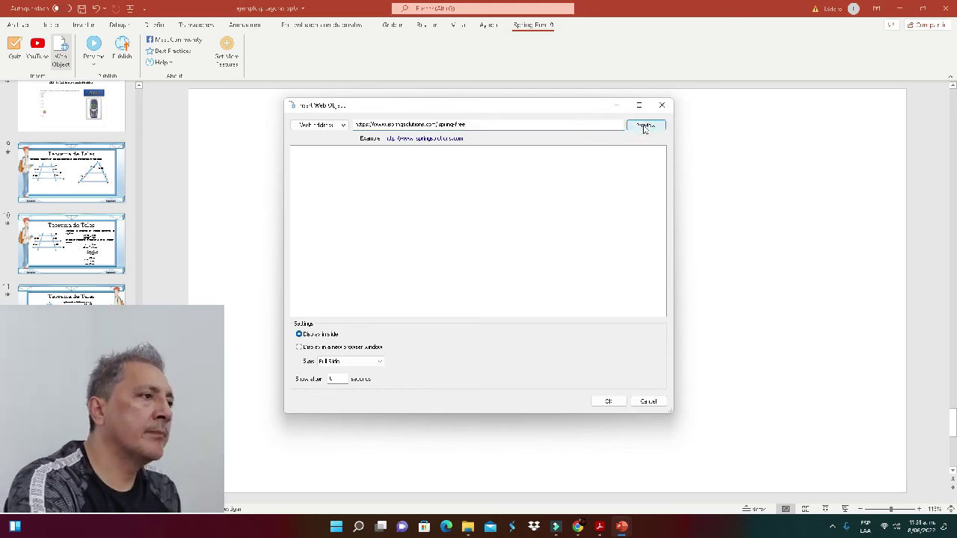
click(644, 127)
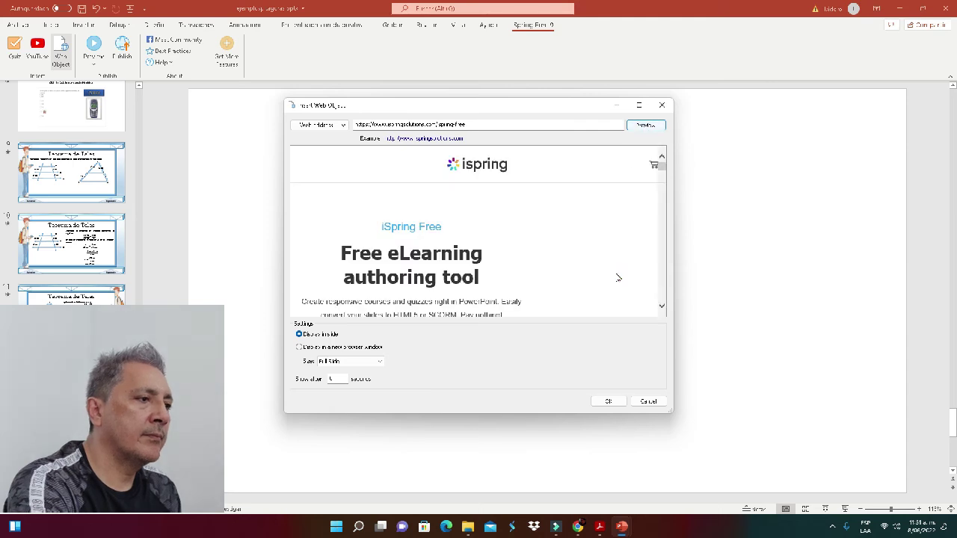
click(607, 401)
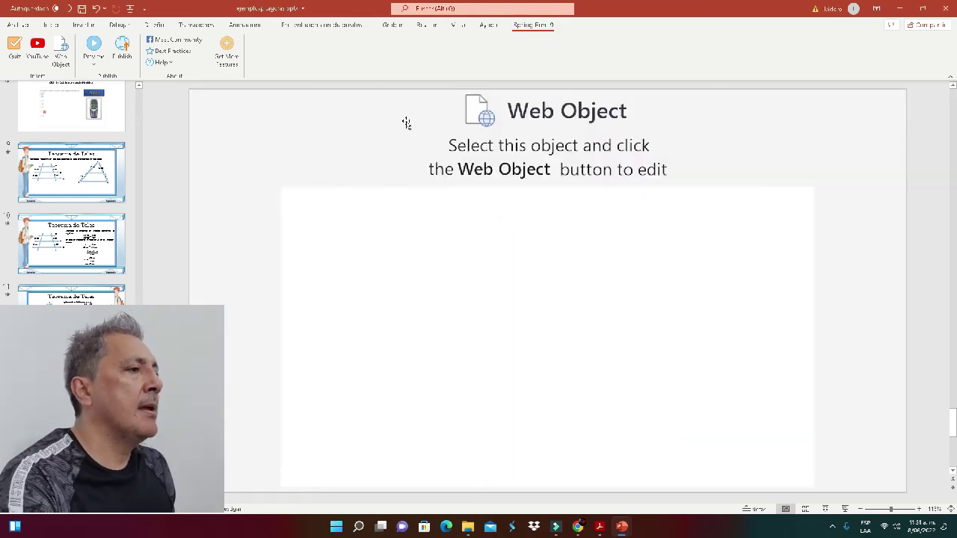
click(405, 123)
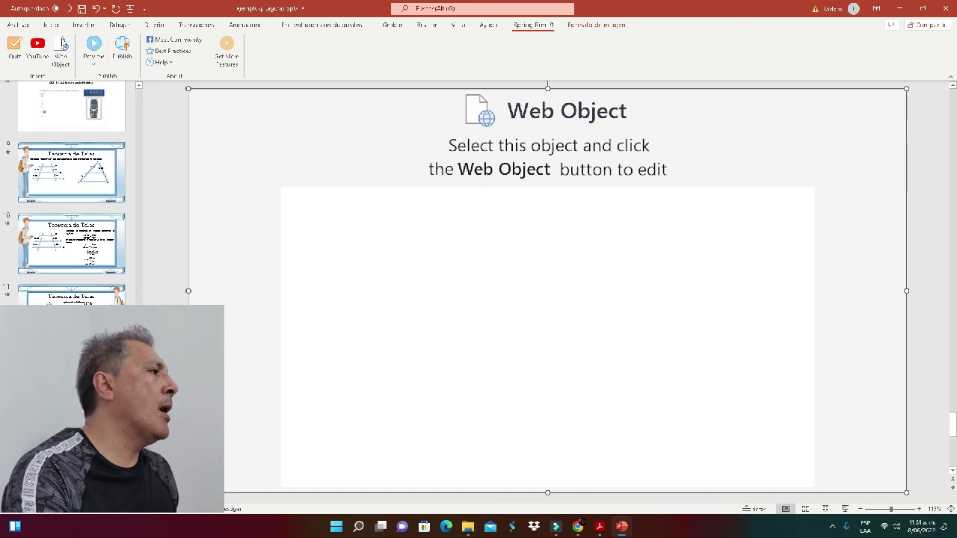
- Save the presentation, republish it to HTML5 as 'ejemplospitagoras1', and switch back to Chrome
click(81, 9)
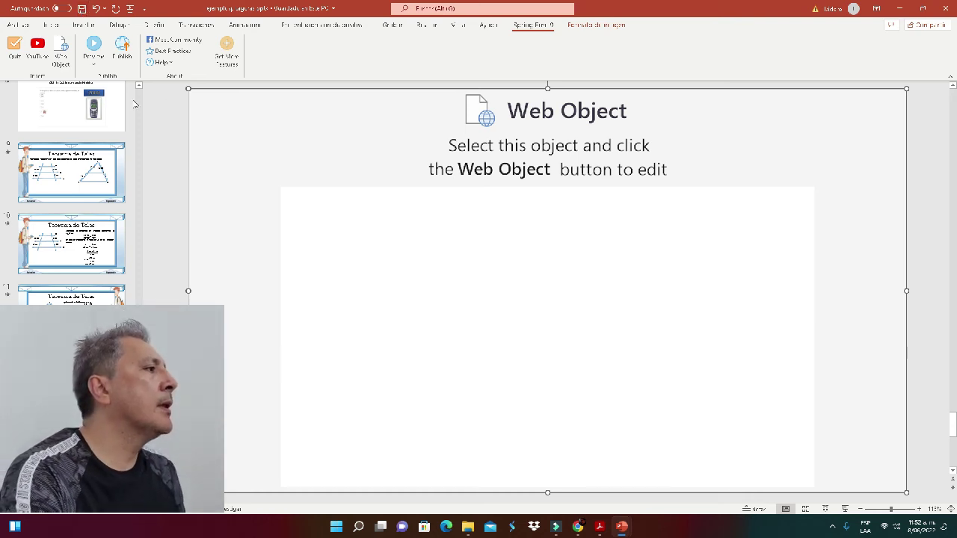
click(122, 46)
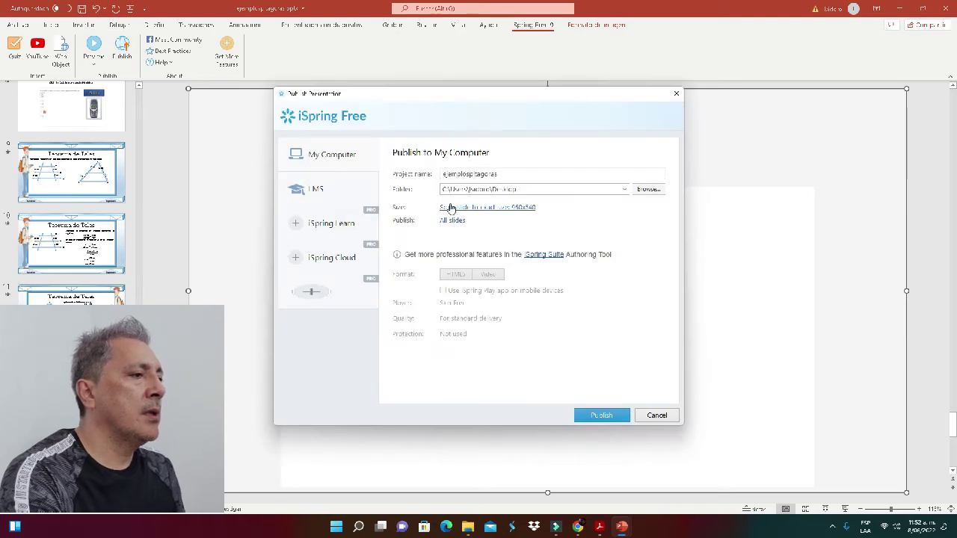
click(507, 175)
text(1)
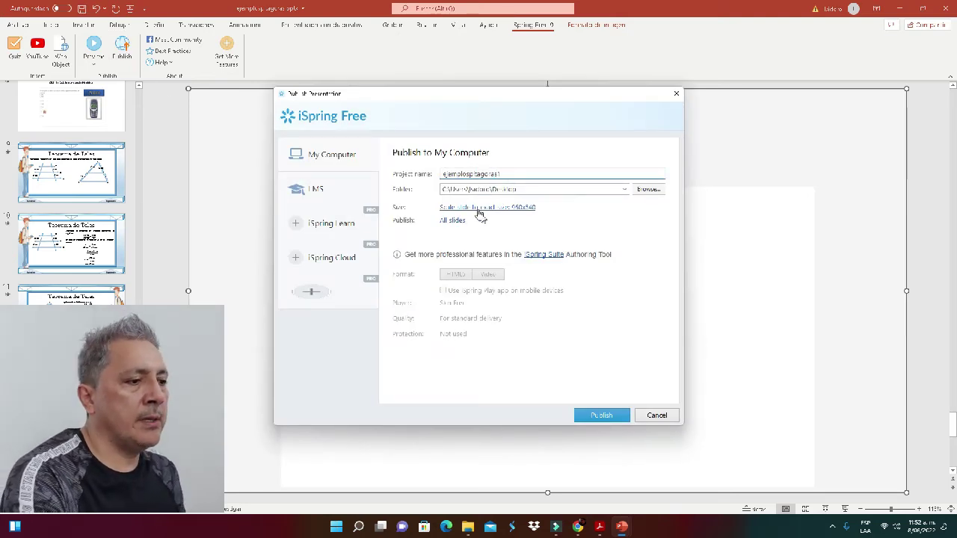
click(593, 412)
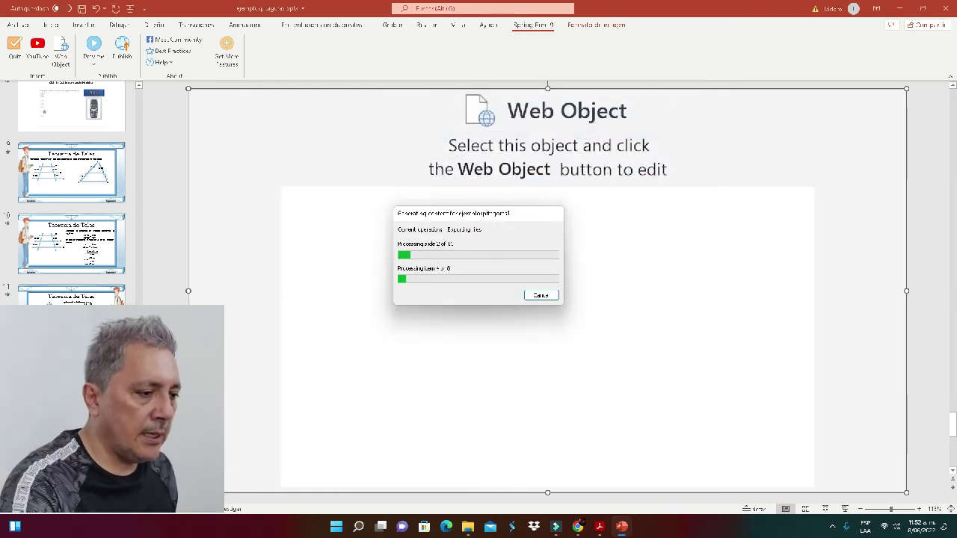
click(583, 529)
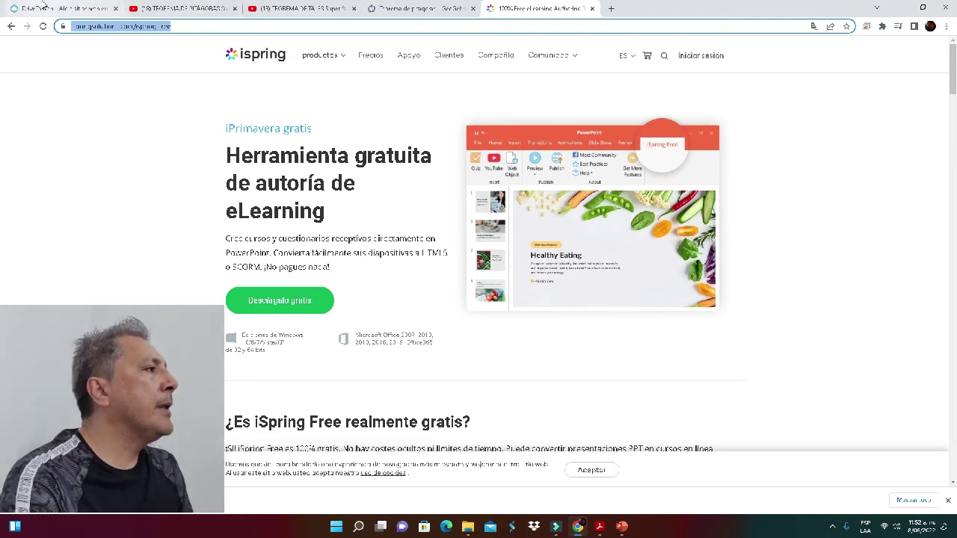
- Switch to the DriveToWeb tab in Chrome and reload its Google Drive/OneDrive hosting page
click(65, 10)
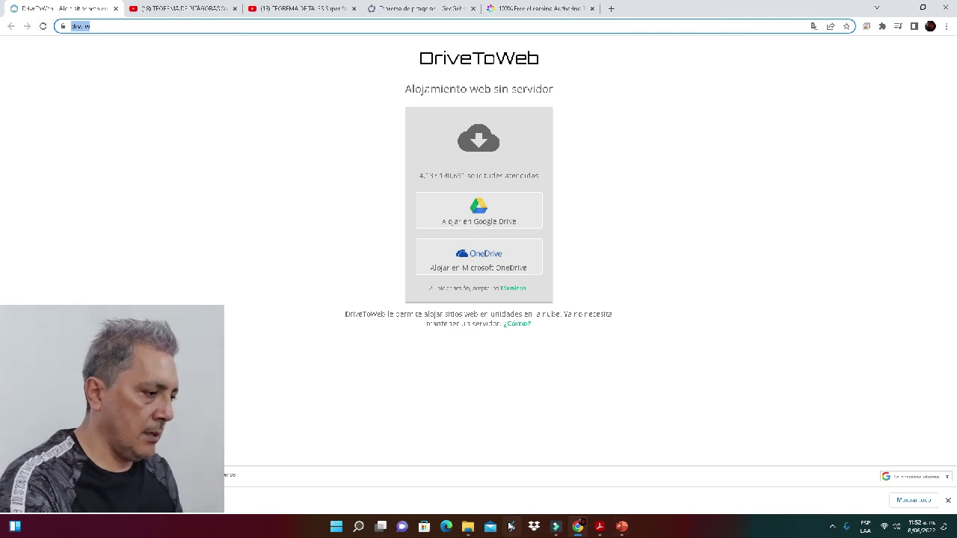
key(Return)
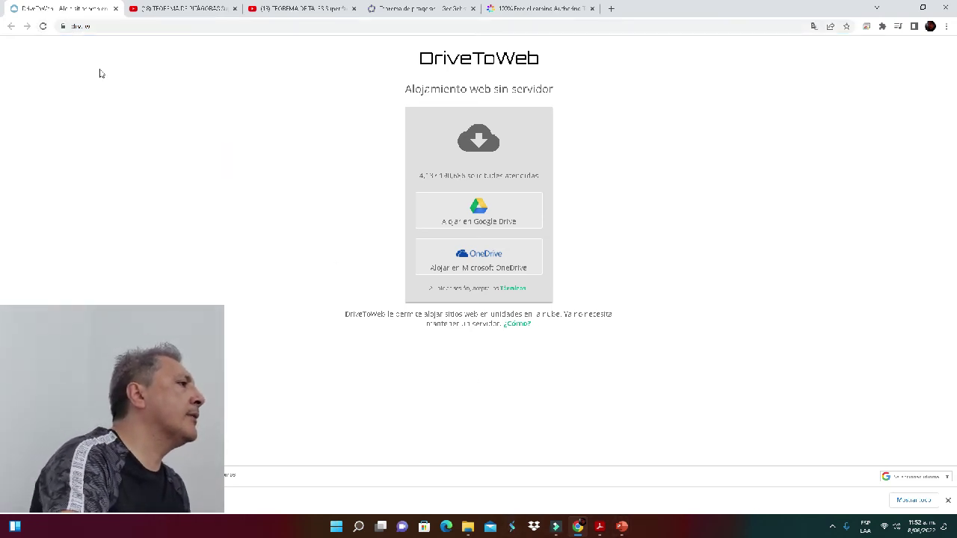
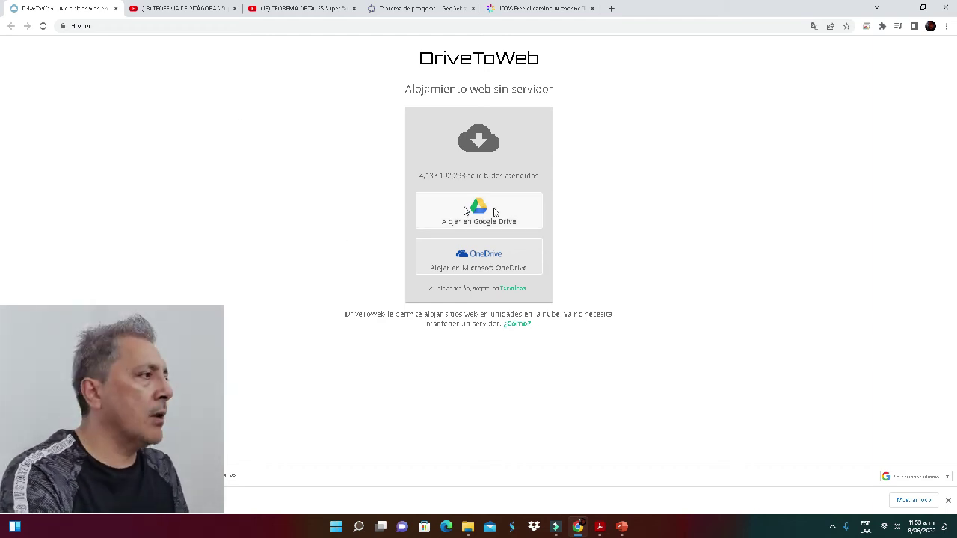
click(122, 26)
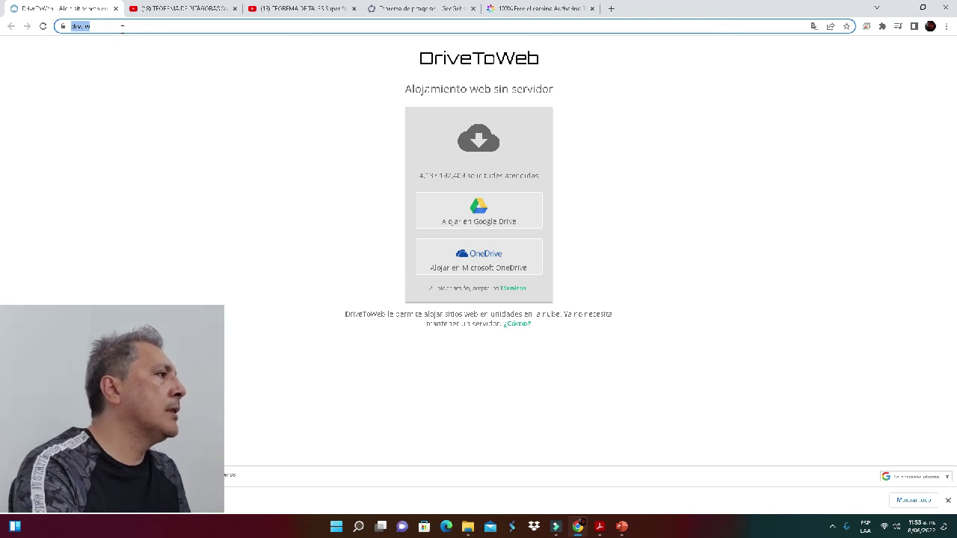
click(249, 182)
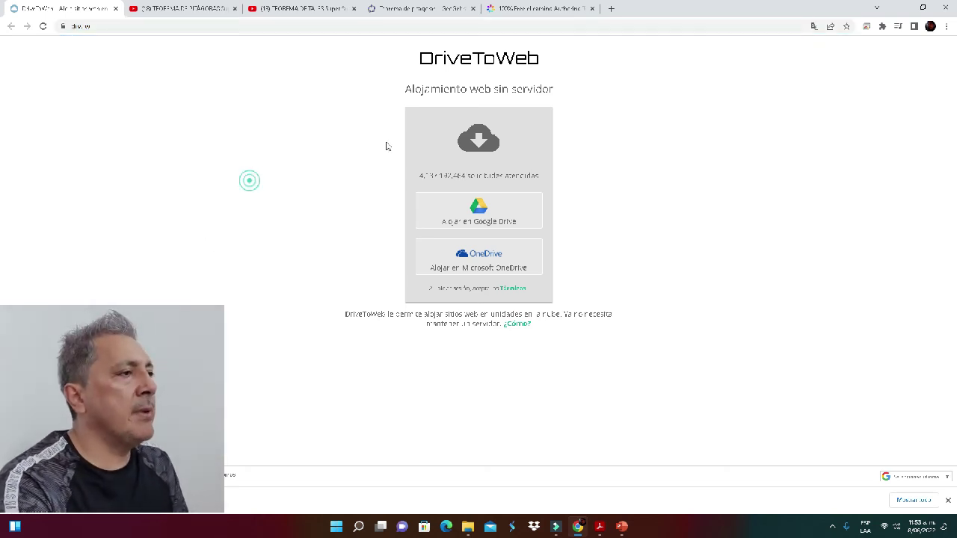
click(502, 214)
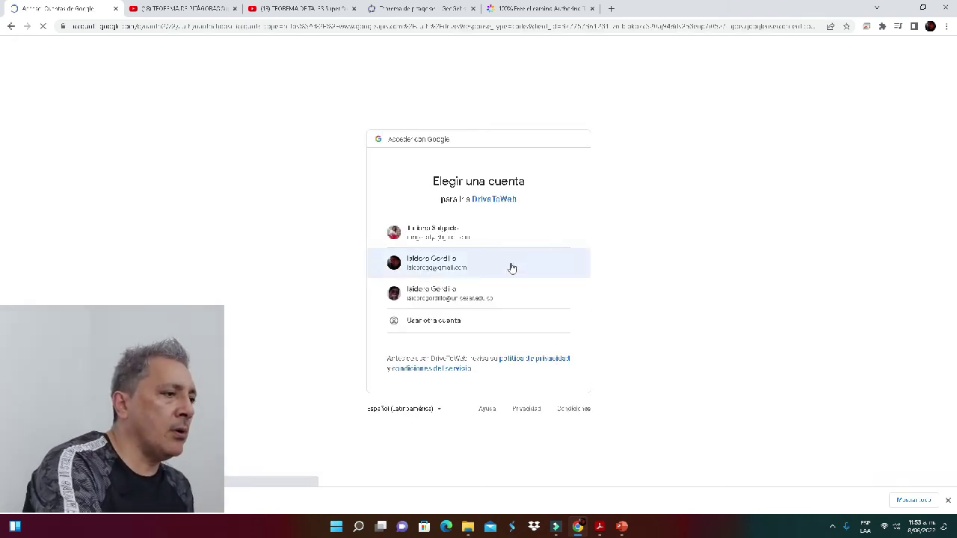
- Sign in with another Google account, picking the saved tutorials account and continuing
click(442, 323)
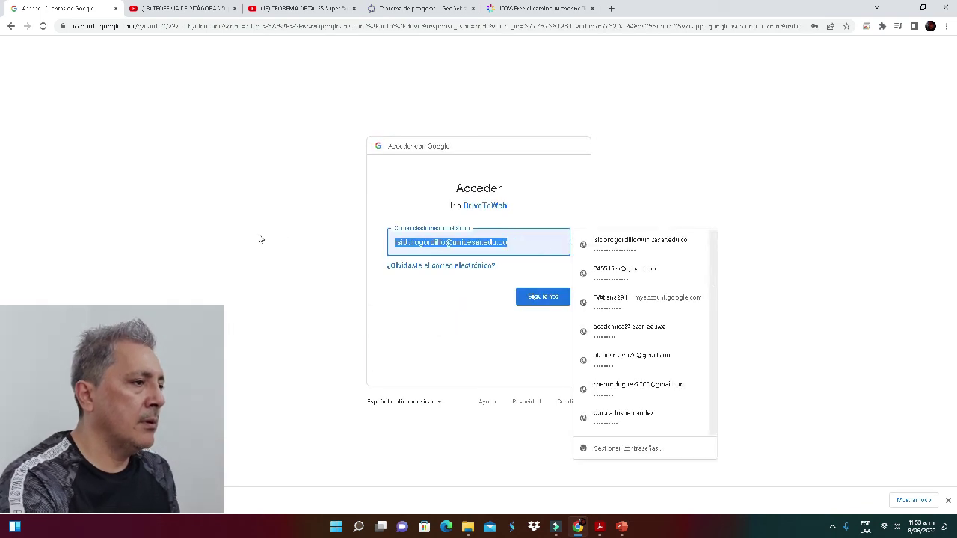
key(BackSpace)
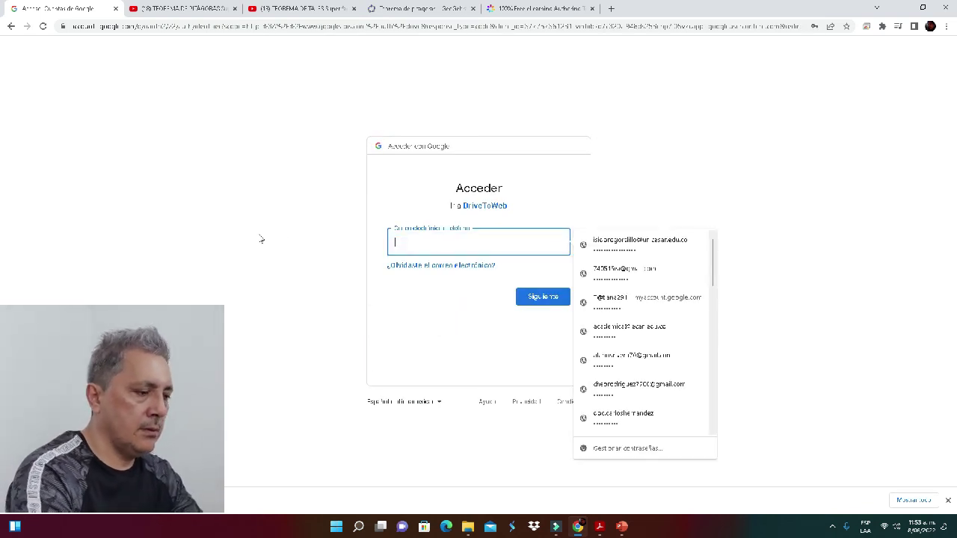
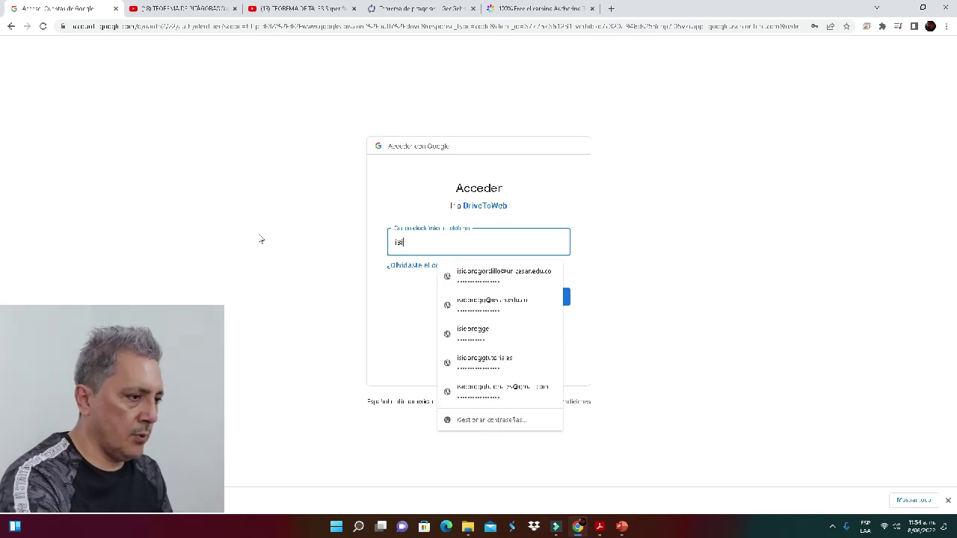
click(489, 366)
click(536, 300)
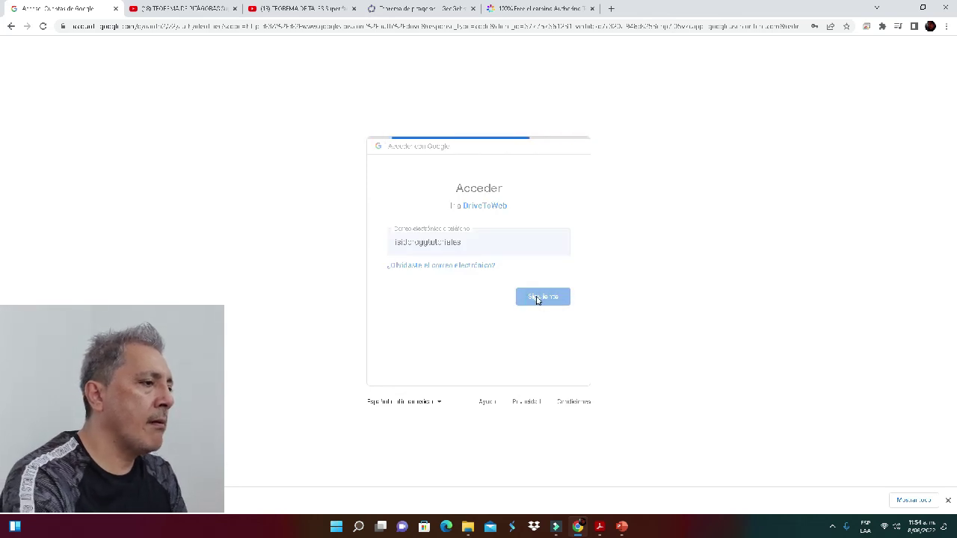
- Submit the account password, decline a new Chrome profile, and grant DriveToWeb Drive access
click(537, 314)
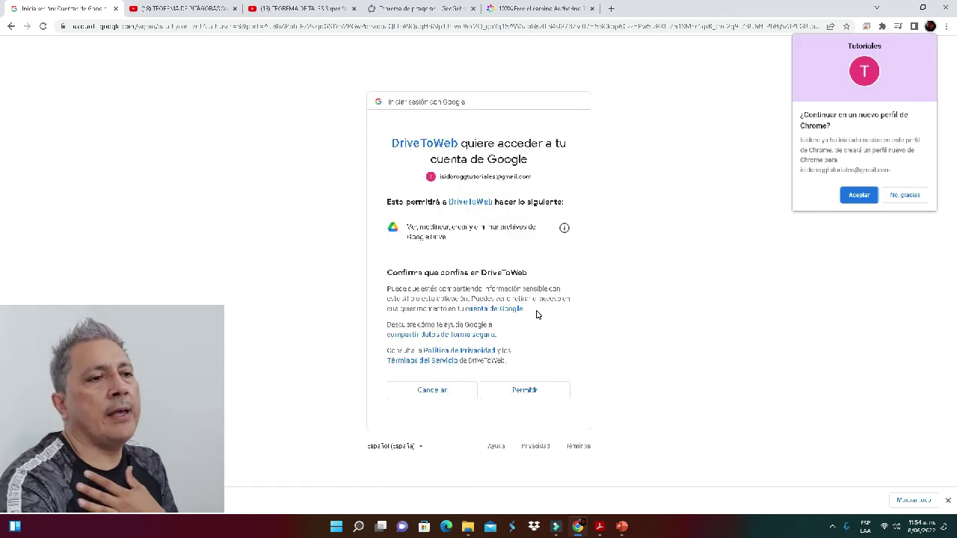
click(914, 195)
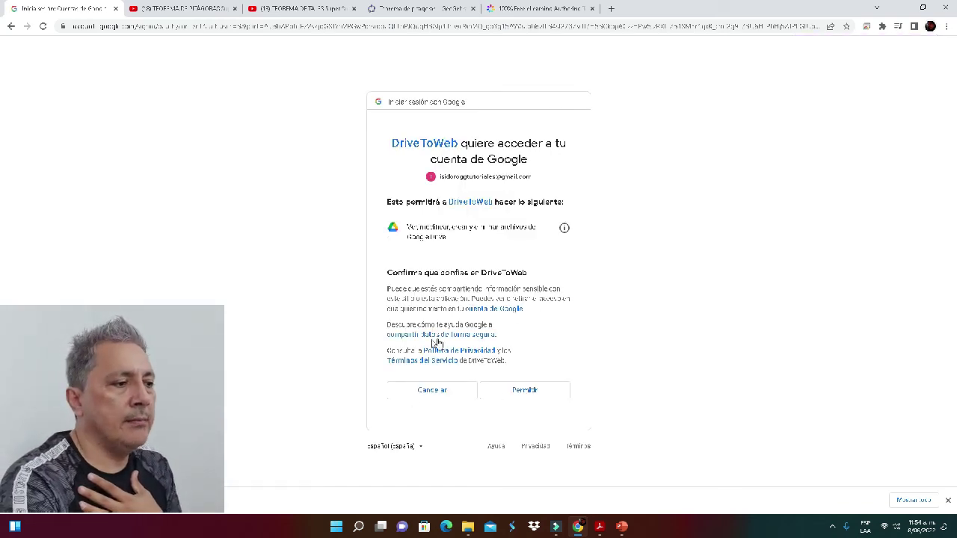
click(521, 394)
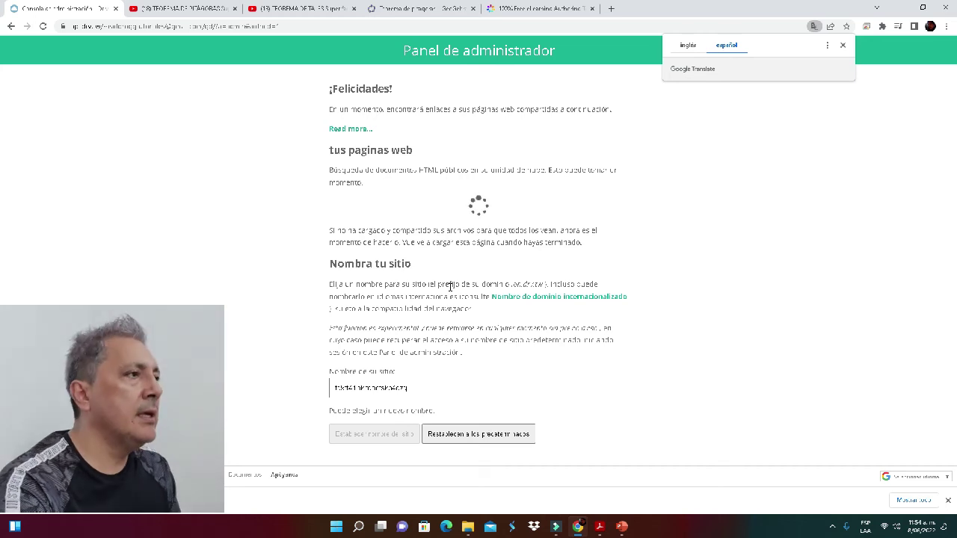
- In a new tab, switch Google to the Tutoriales account and bring up the Google apps grid
click(611, 9)
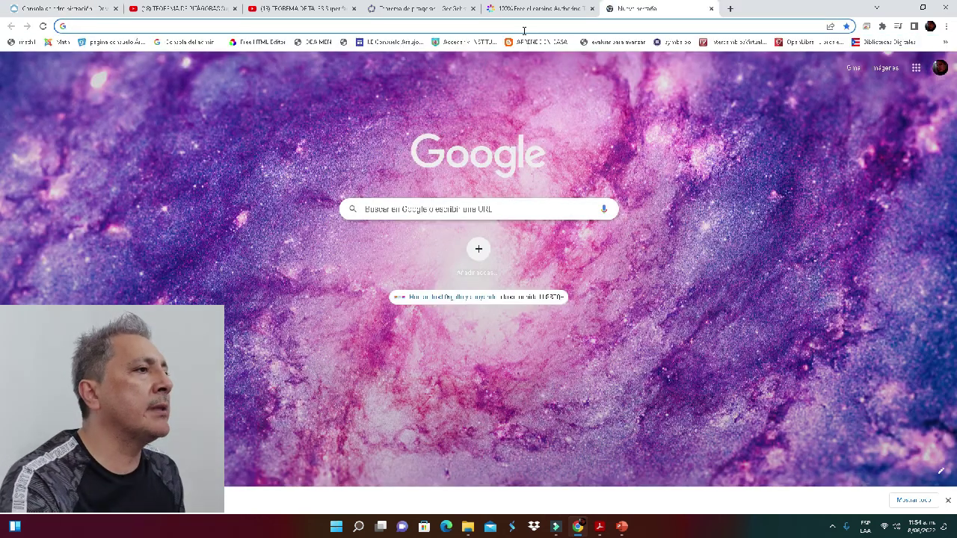
click(940, 68)
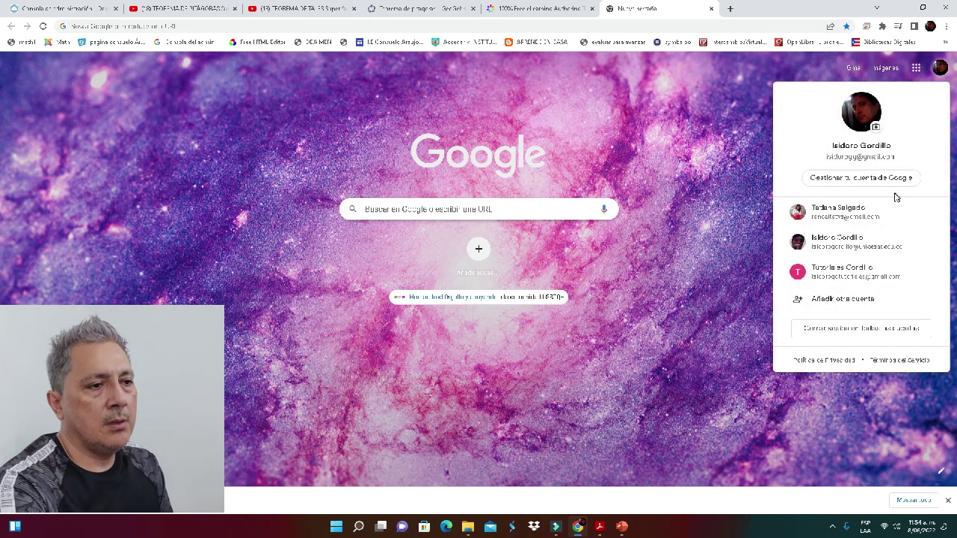
click(868, 275)
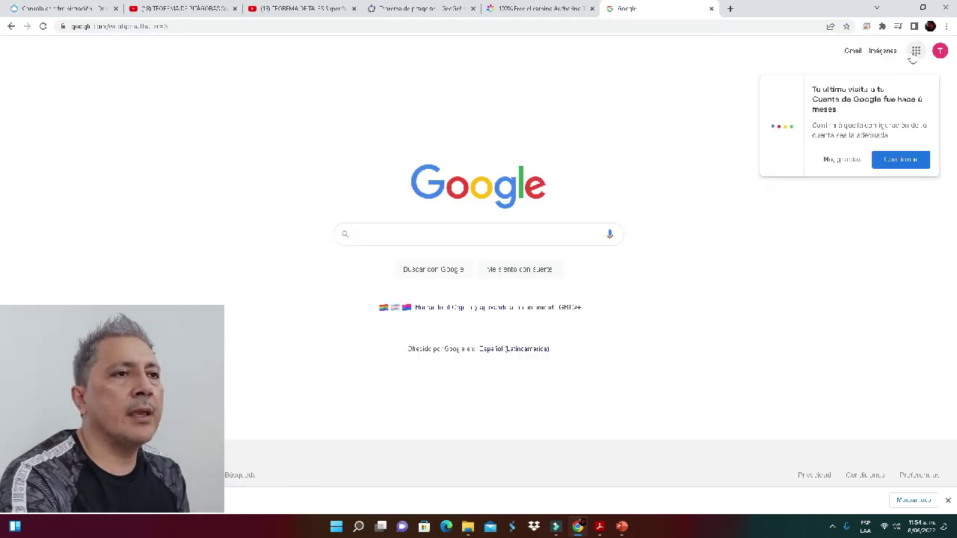
click(915, 52)
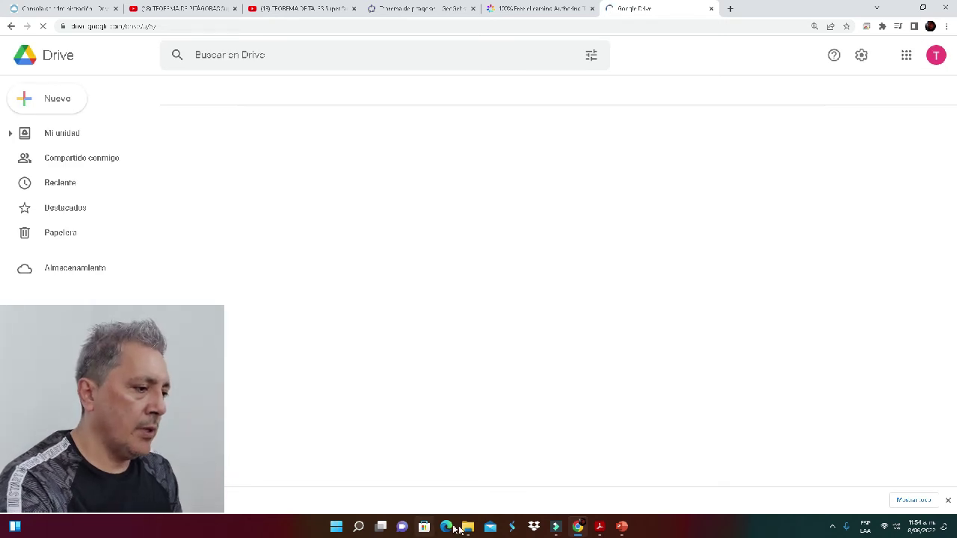
- Open the published course folder from iSpring's Publishing complete dialog
mouse_move(620, 526)
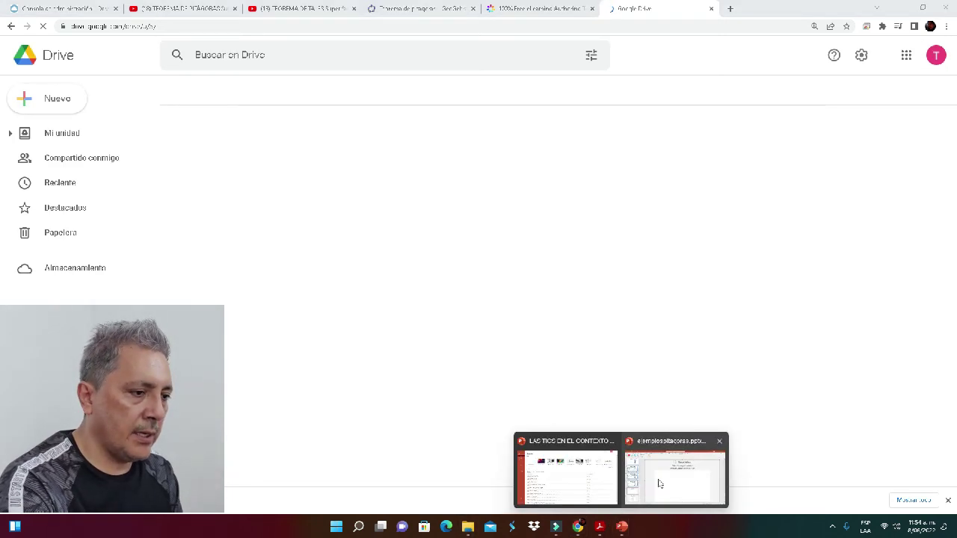
click(658, 483)
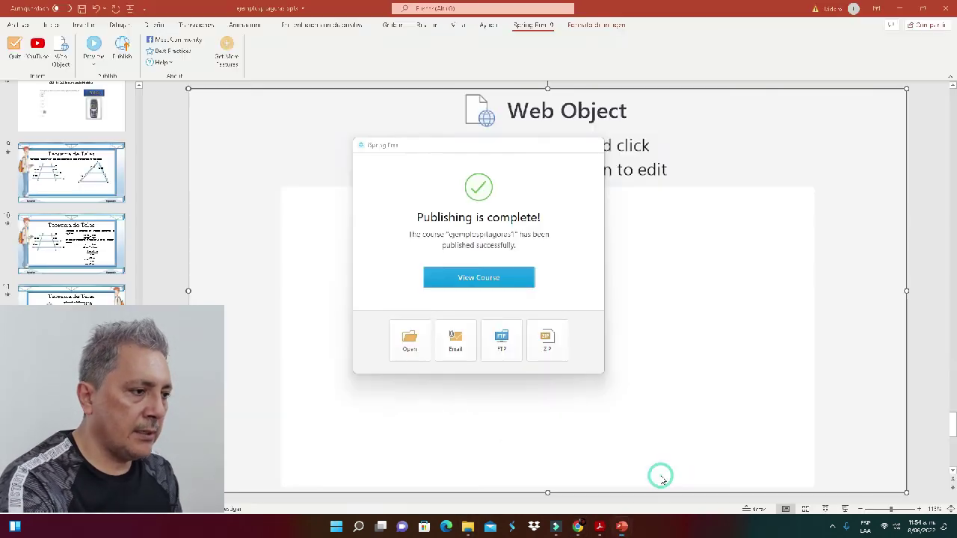
click(410, 340)
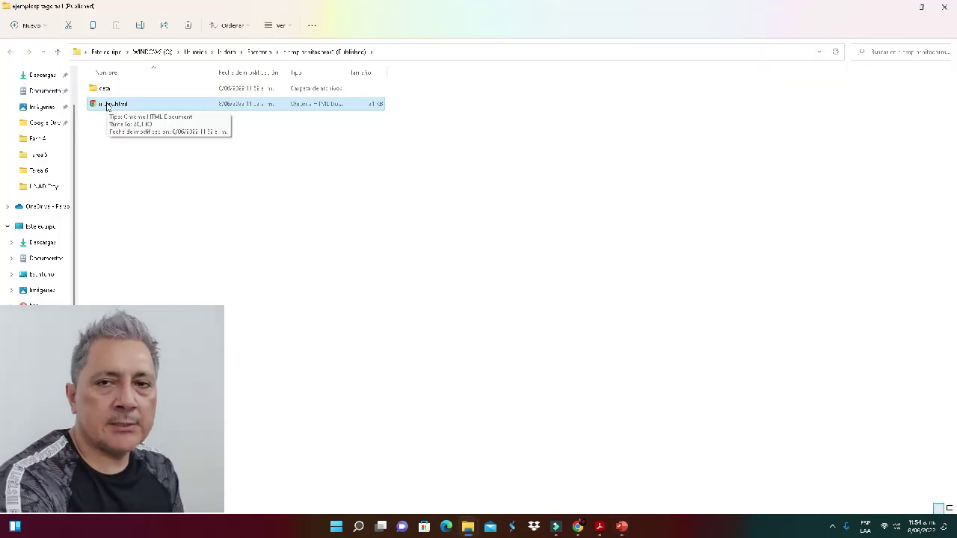
- Rename index.html to 'laspaginana'
click(106, 105)
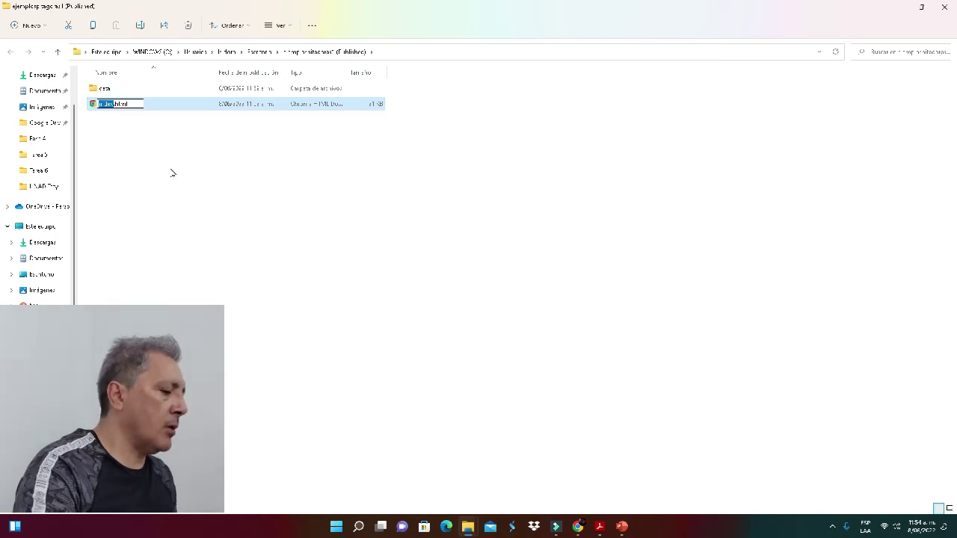
text(laspagina)
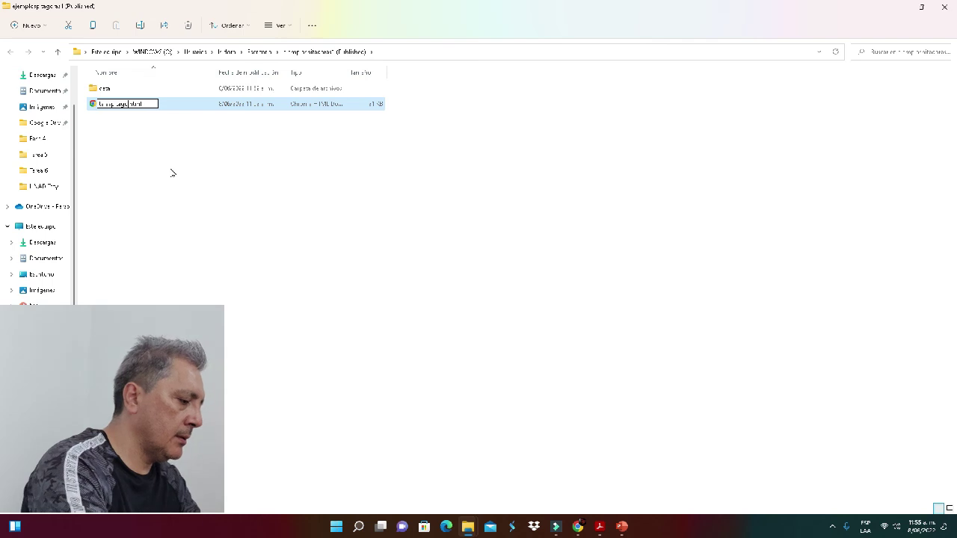
text(na)
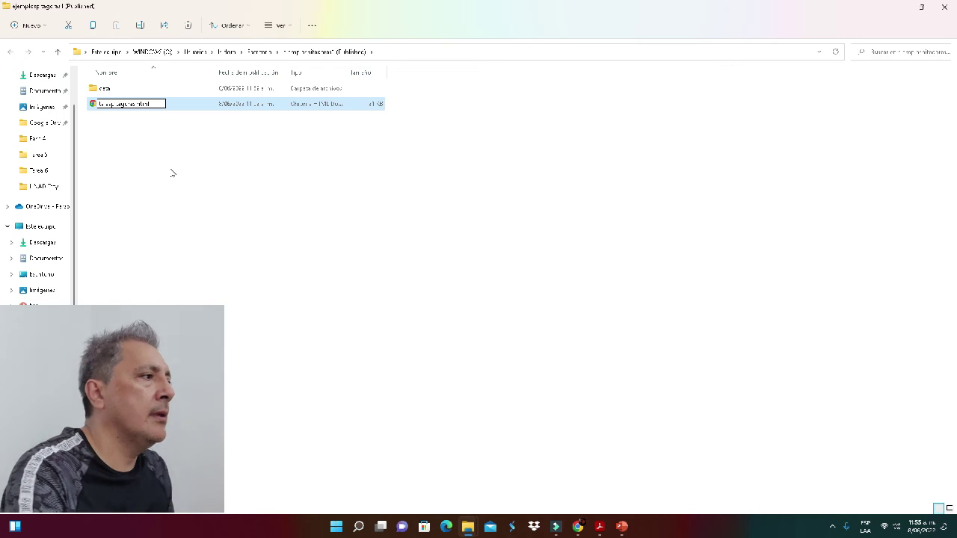
click(173, 173)
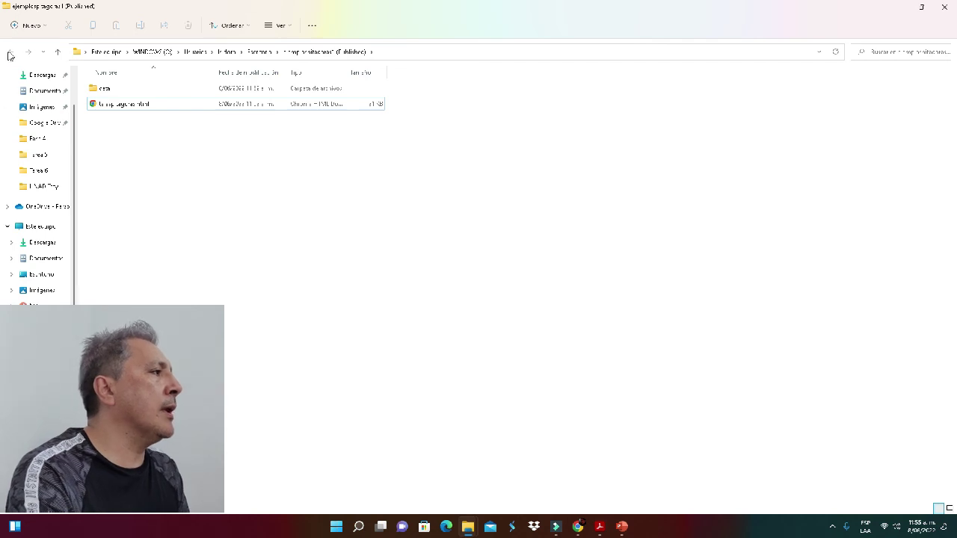
- Back on the Desktop, rename the '(Published)' course folder to 'tarea mdgen' and shrink the window aside
click(258, 52)
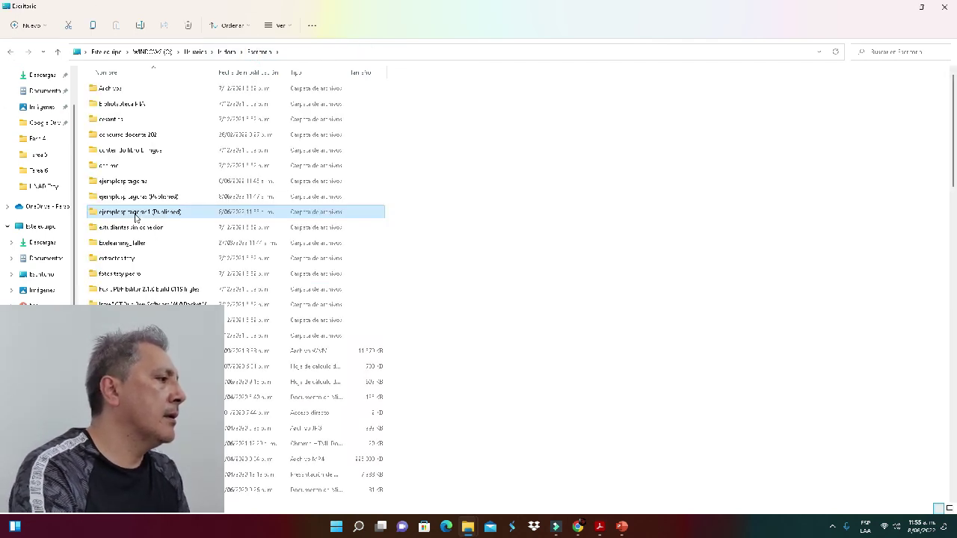
click(135, 215)
text(tarea mdgenes)
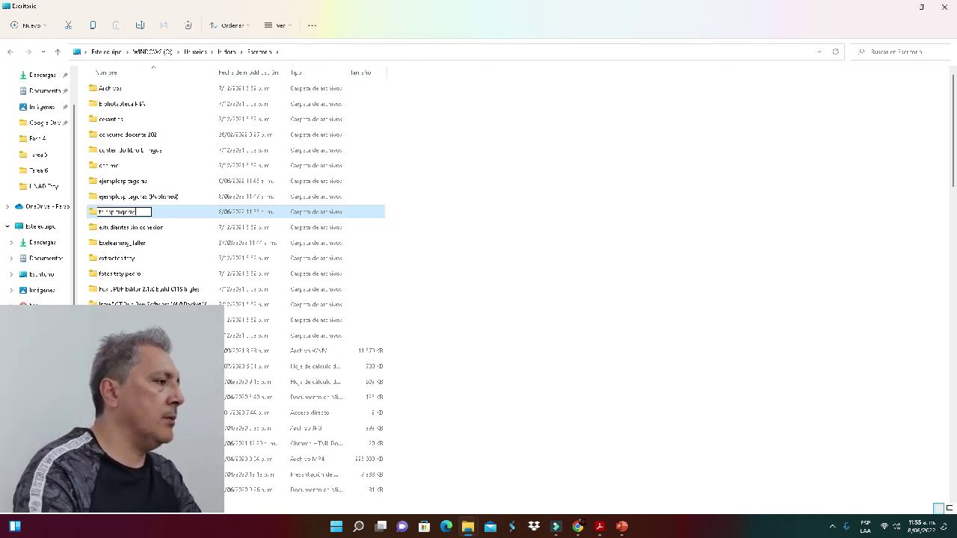
click(544, 228)
drag(420, 14, 721, 106)
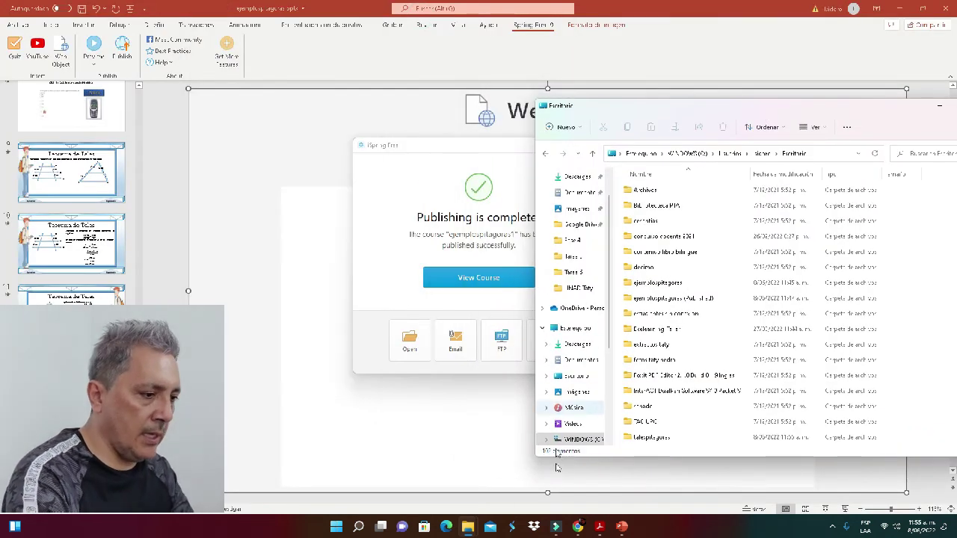
click(578, 527)
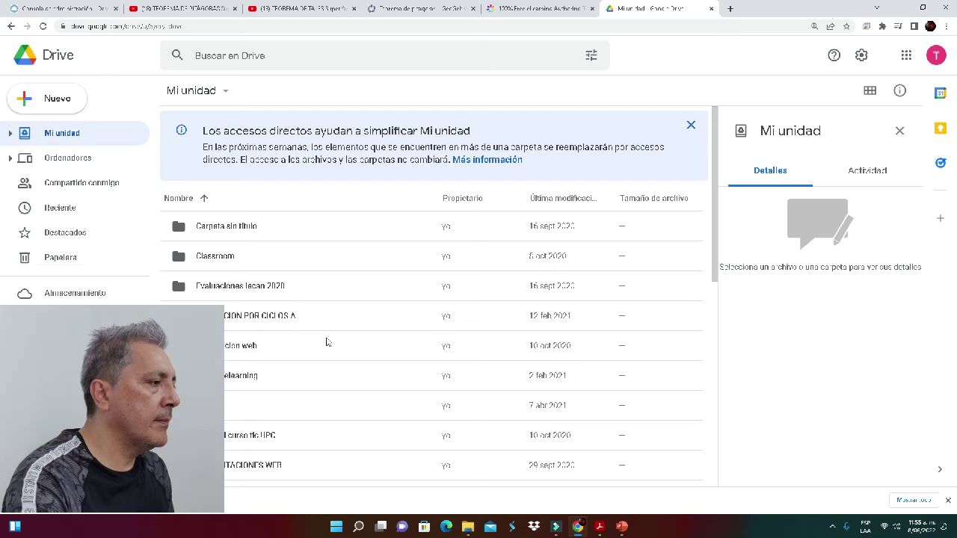
scroll(326, 341, down, 3)
scroll(315, 330, down, 2)
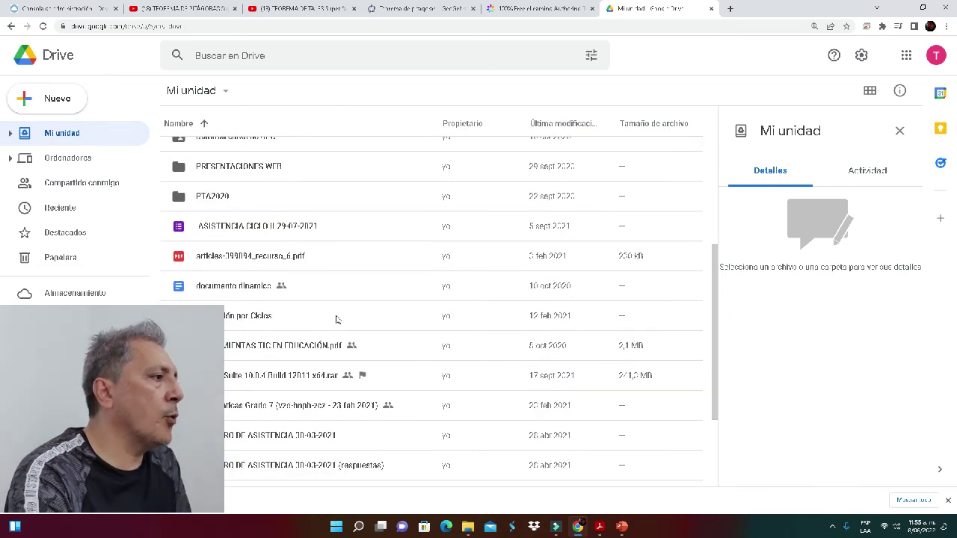
scroll(336, 319, up, 5)
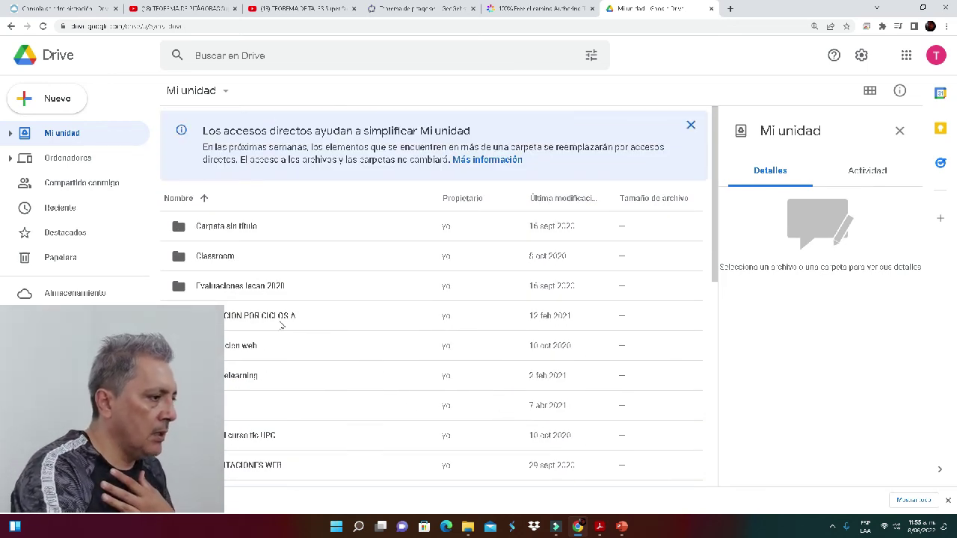
click(238, 378)
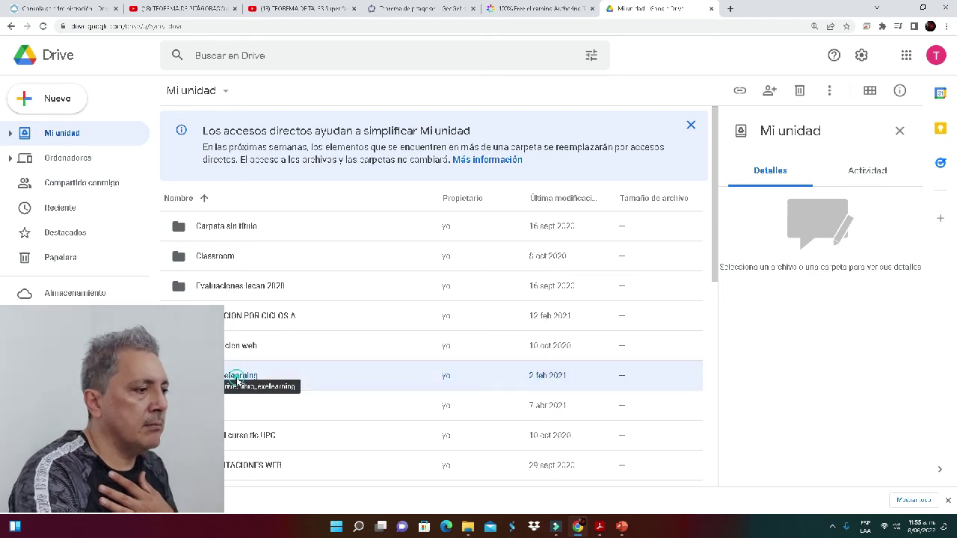
double_click(238, 380)
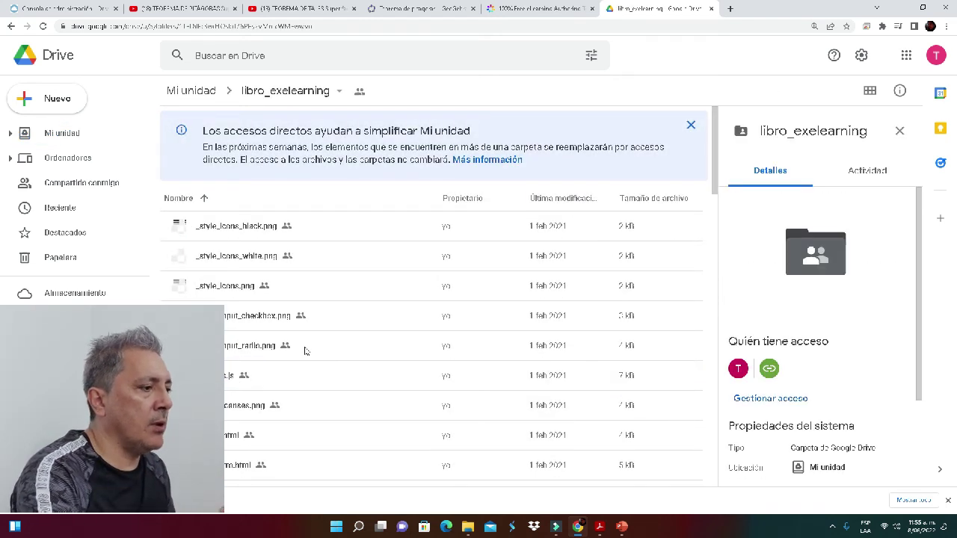
click(10, 27)
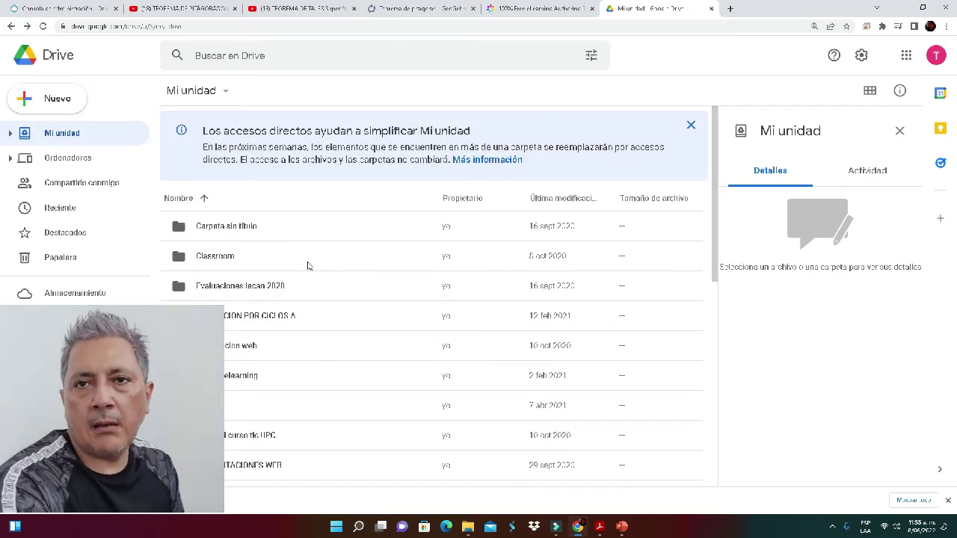
scroll(320, 267, down, 2)
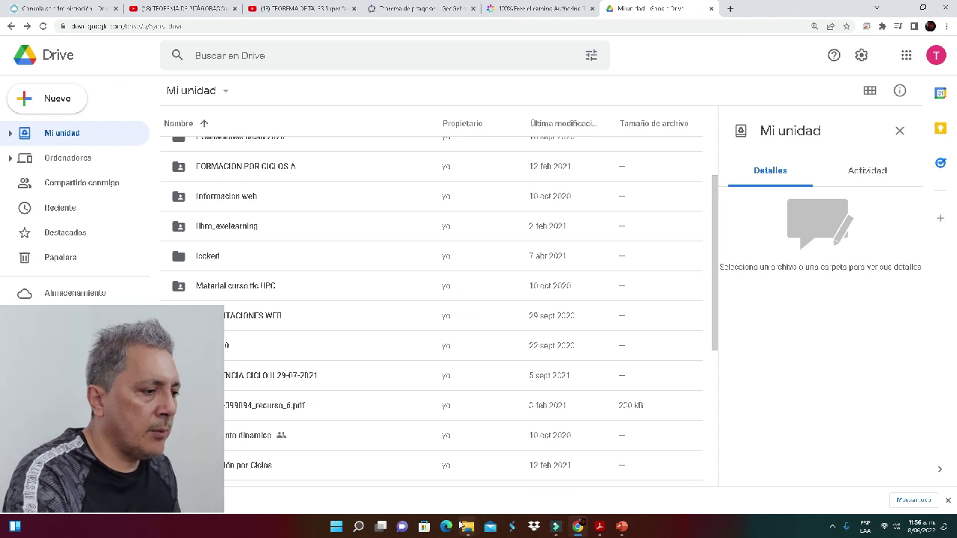
mouse_move(469, 531)
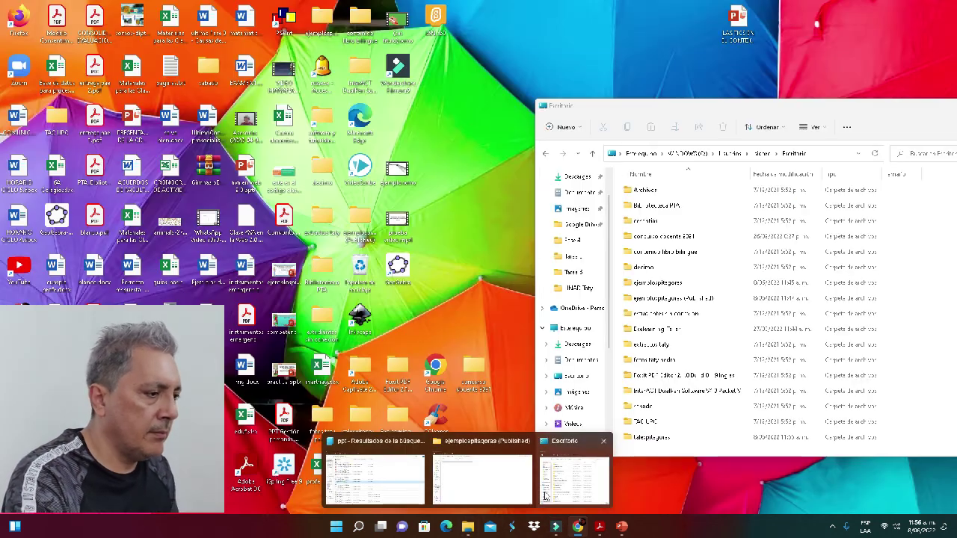
- Drag the talespitagoras folder from the Escritorio window into Mi unidad to upload its 55 files
click(545, 495)
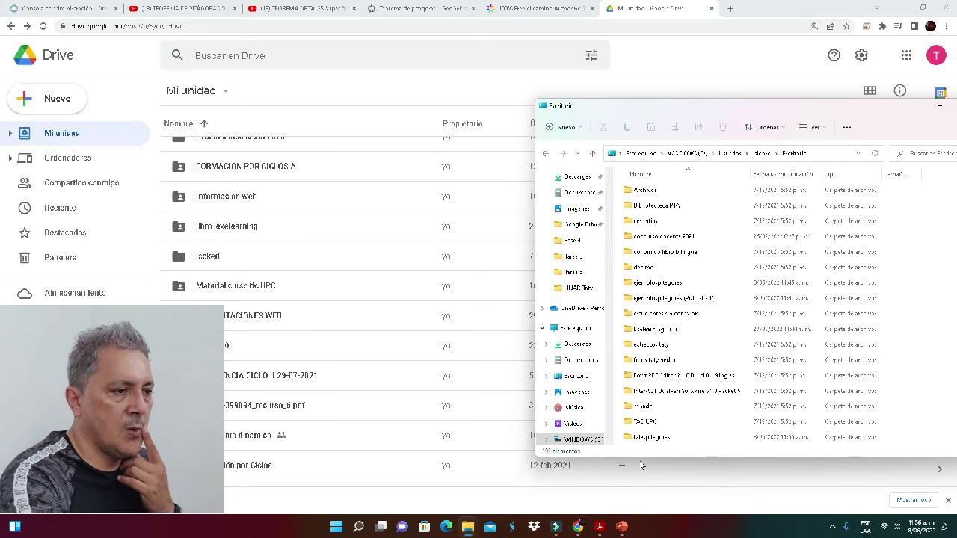
drag(670, 442, 314, 385)
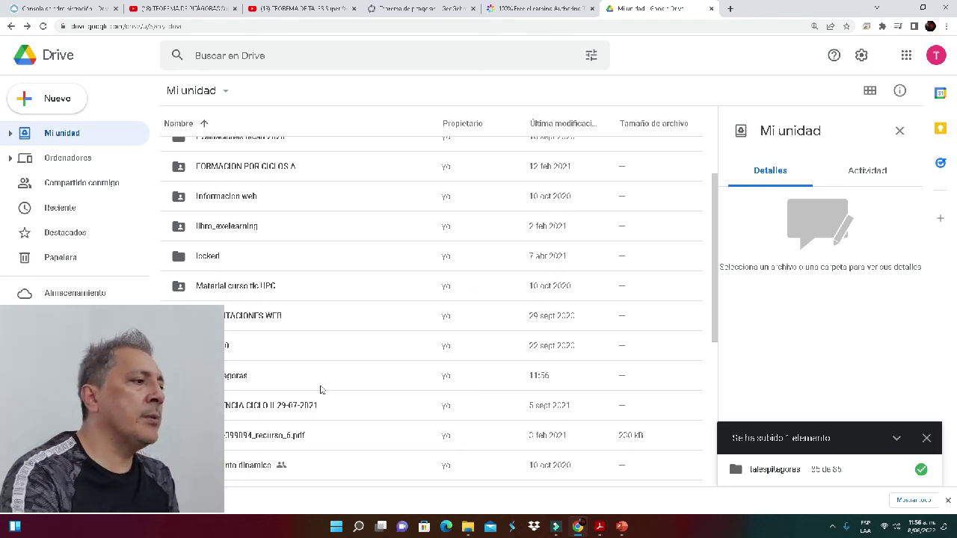
- Change talespitagoras's General access from Restringido to 'Cualquier persona con el enlace' and confirm with Hecho
click(326, 381)
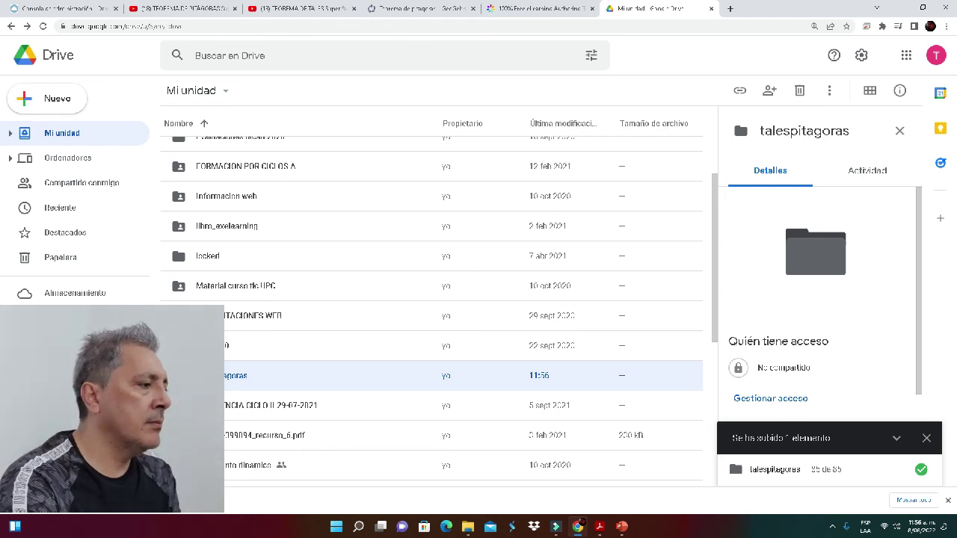
right_click(187, 376)
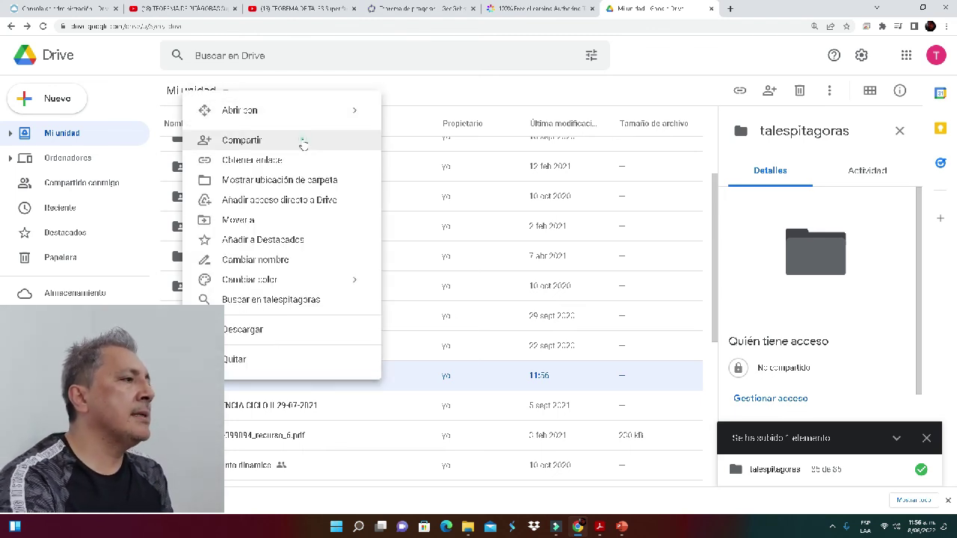
click(302, 142)
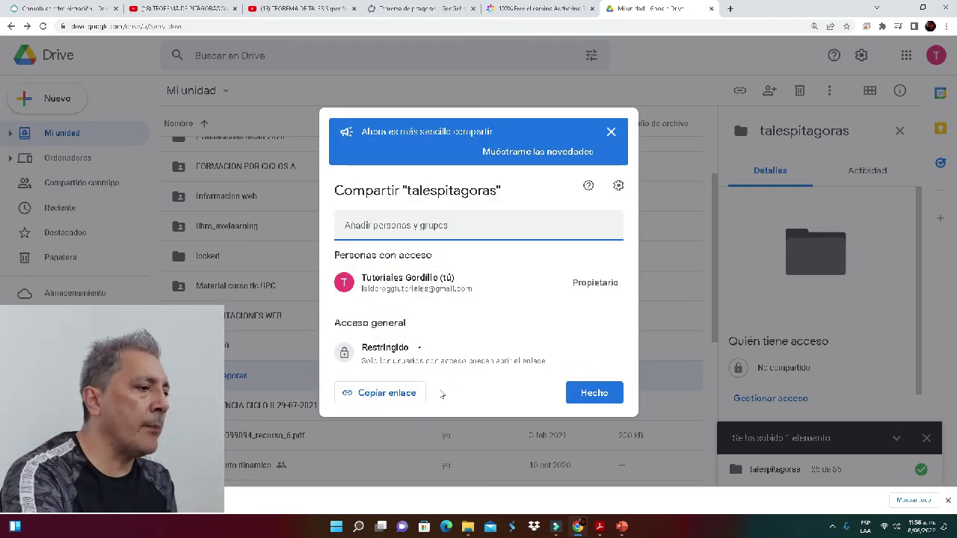
click(415, 349)
click(416, 410)
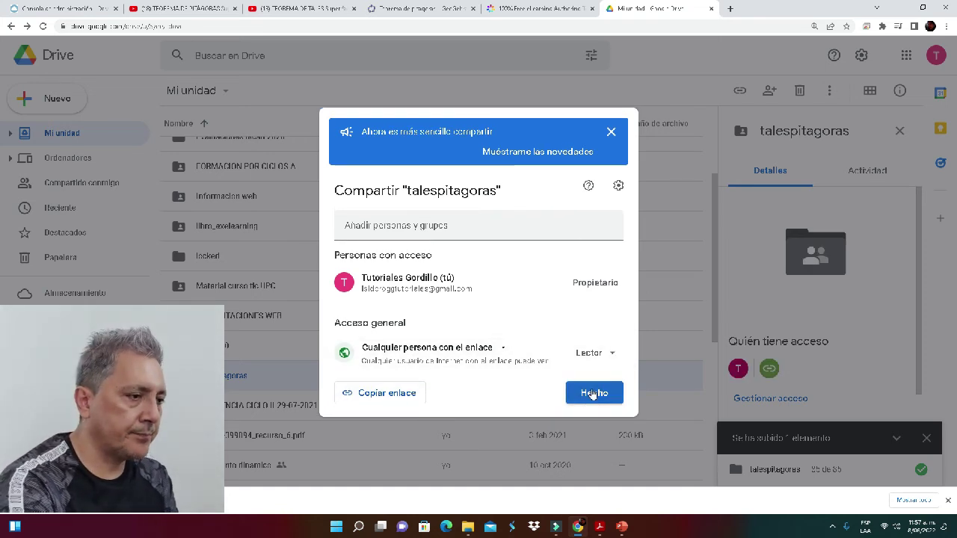
click(593, 393)
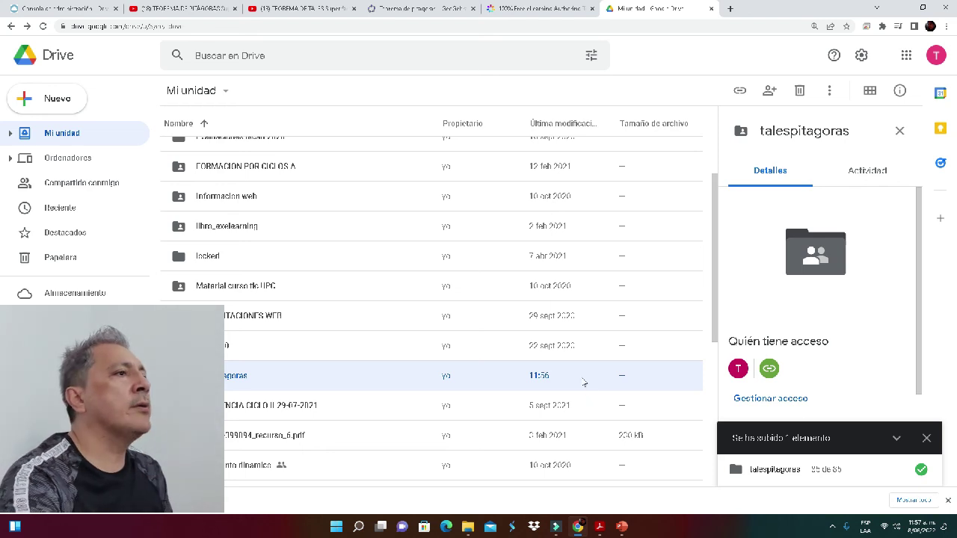
- Reload the DriveToWeb Panel de administrador and scroll to find talespitagoras.htm in the web pages list
click(57, 14)
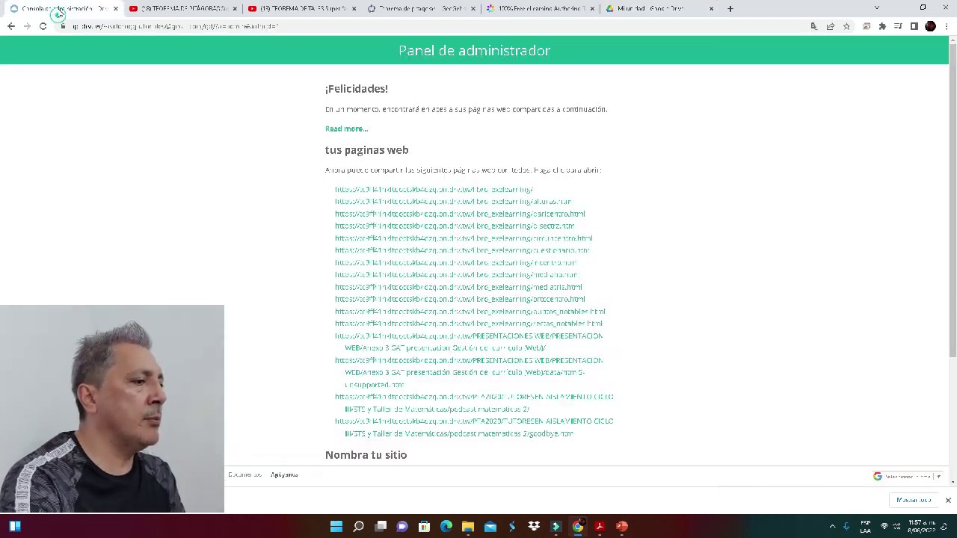
scroll(423, 353, down, 2)
scroll(423, 353, down, 1)
scroll(423, 353, up, 3)
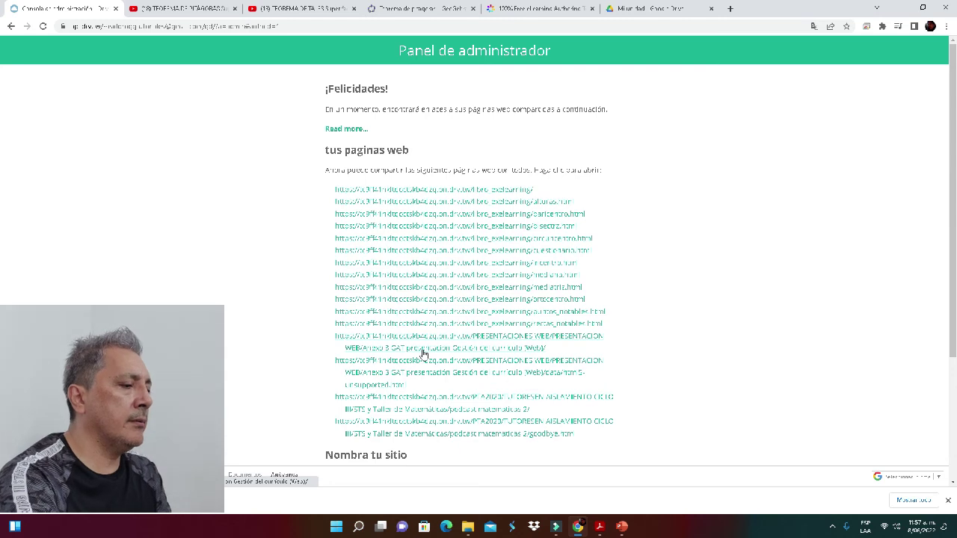
scroll(423, 353, down, 2)
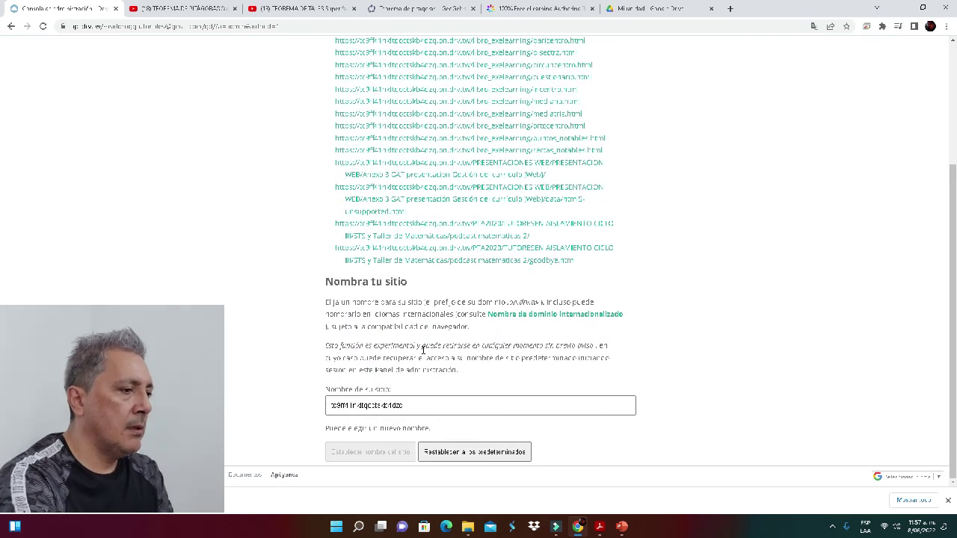
scroll(423, 350, up, 1)
scroll(424, 350, up, 1)
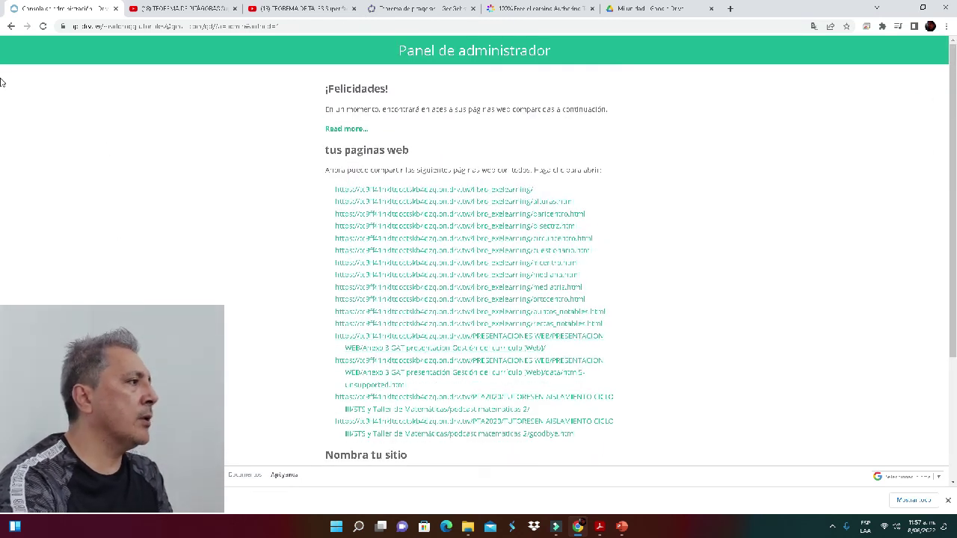
click(44, 27)
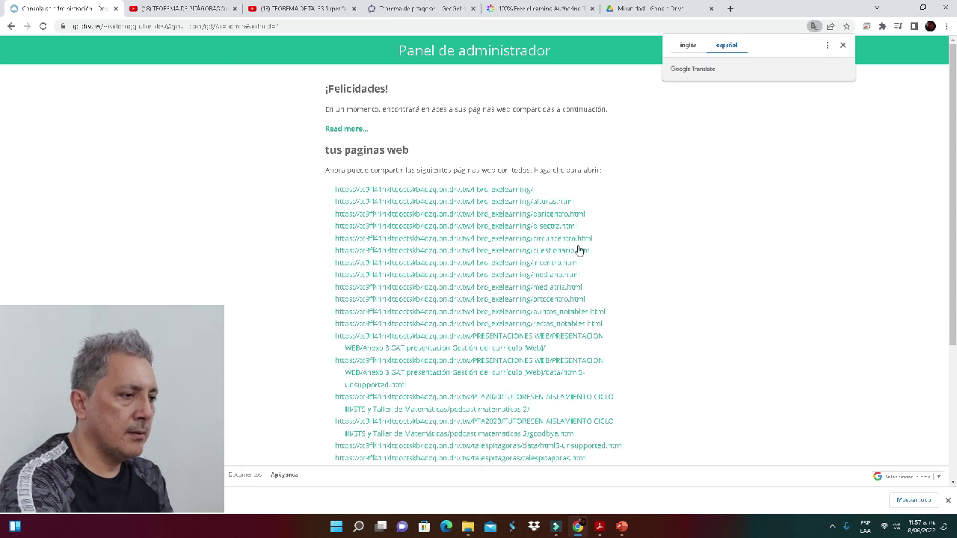
scroll(582, 282, down, 2)
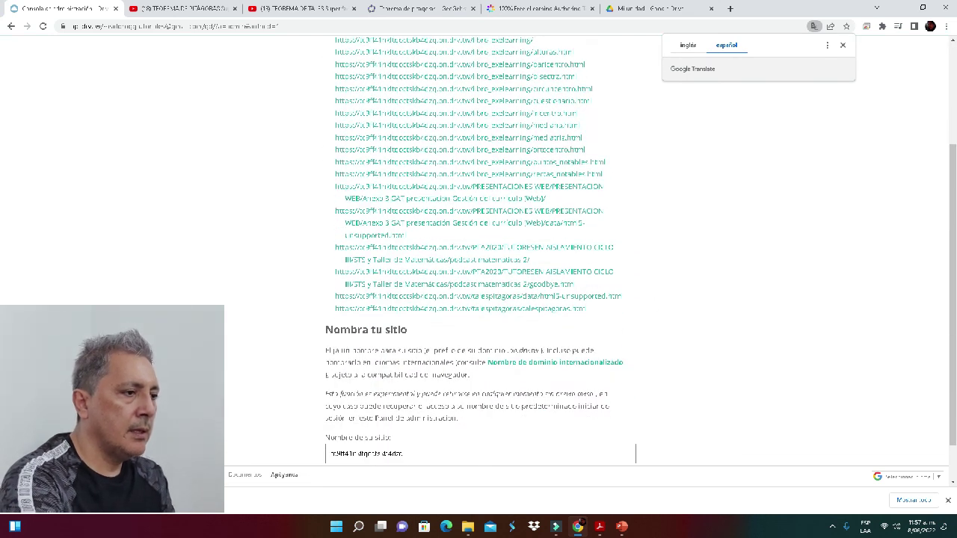
- Open the talespitagoras course link in a new tab and switch to it
right_click(566, 316)
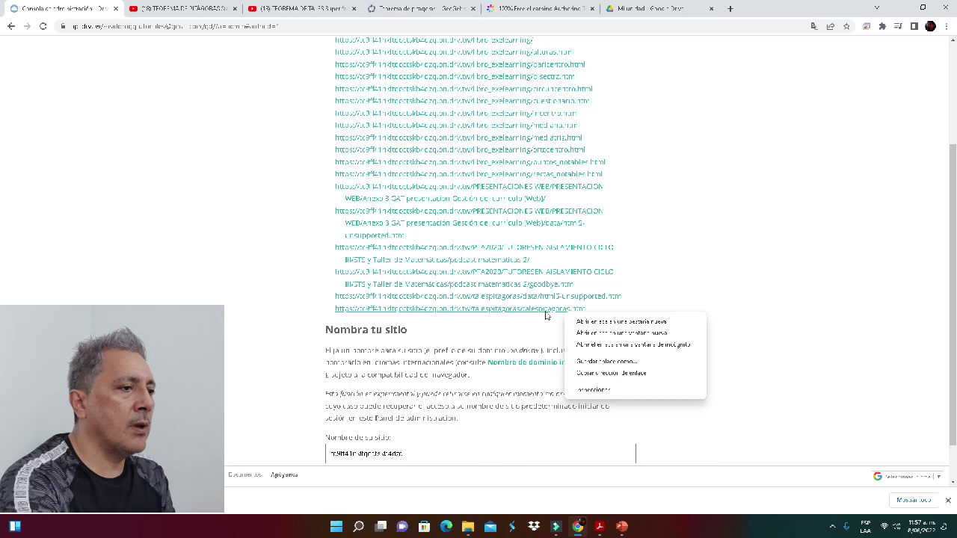
click(585, 321)
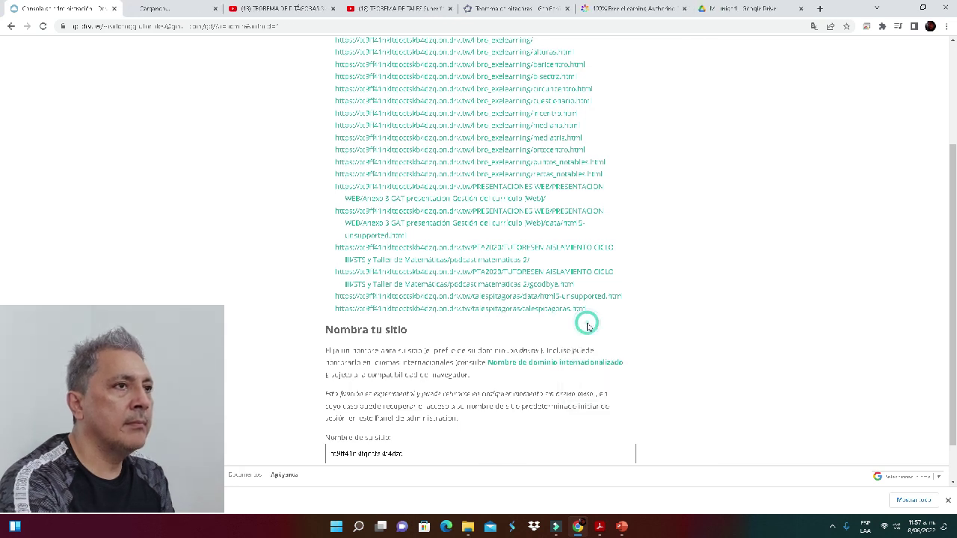
click(159, 9)
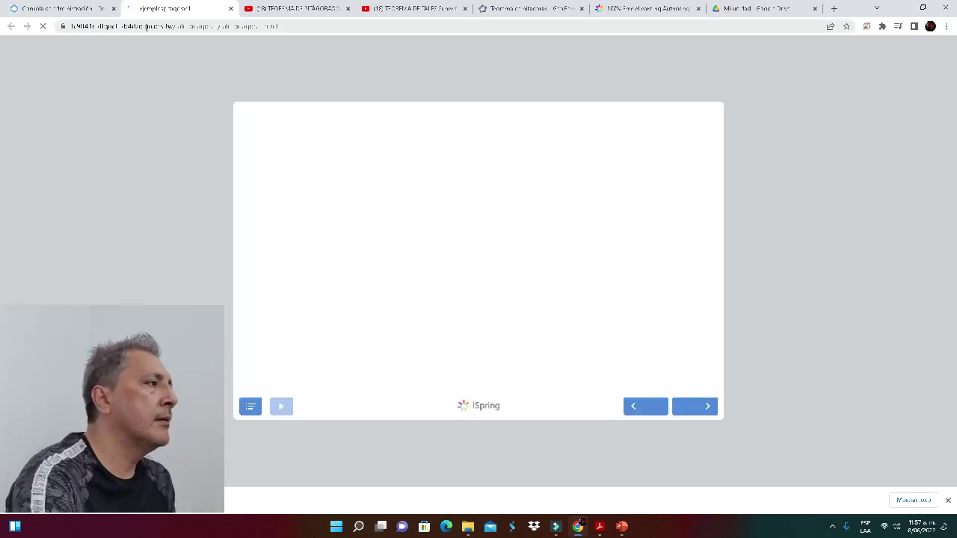
- Copy the course's web address and start a new incognito window
click(147, 26)
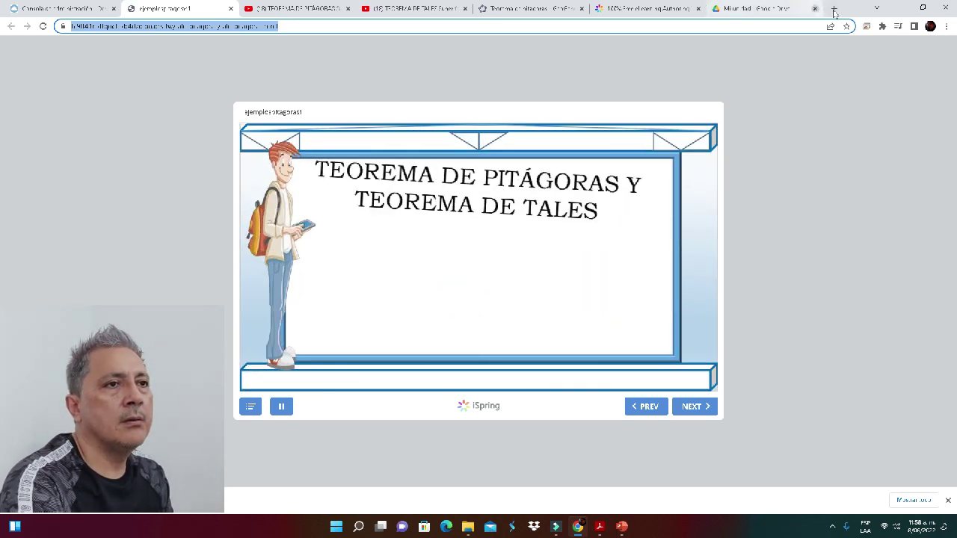
click(947, 26)
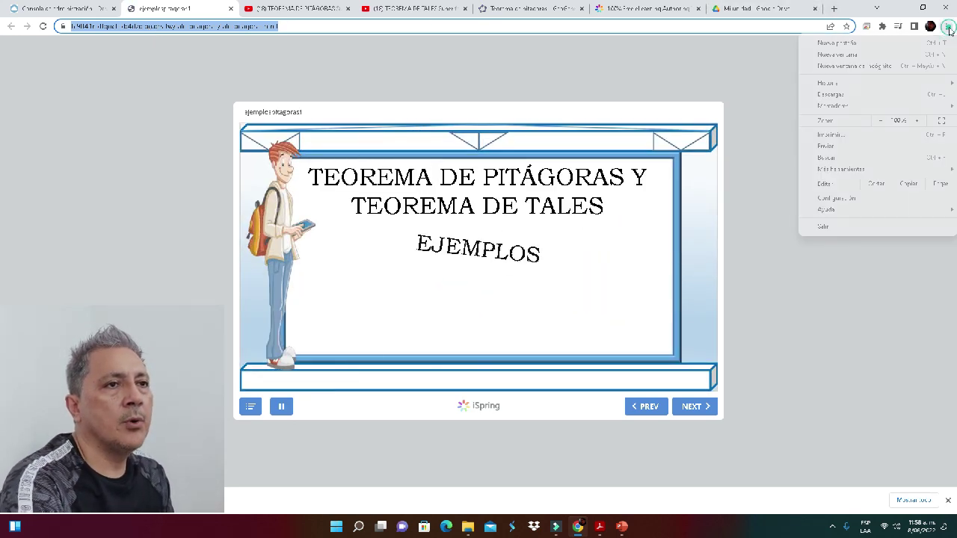
click(858, 68)
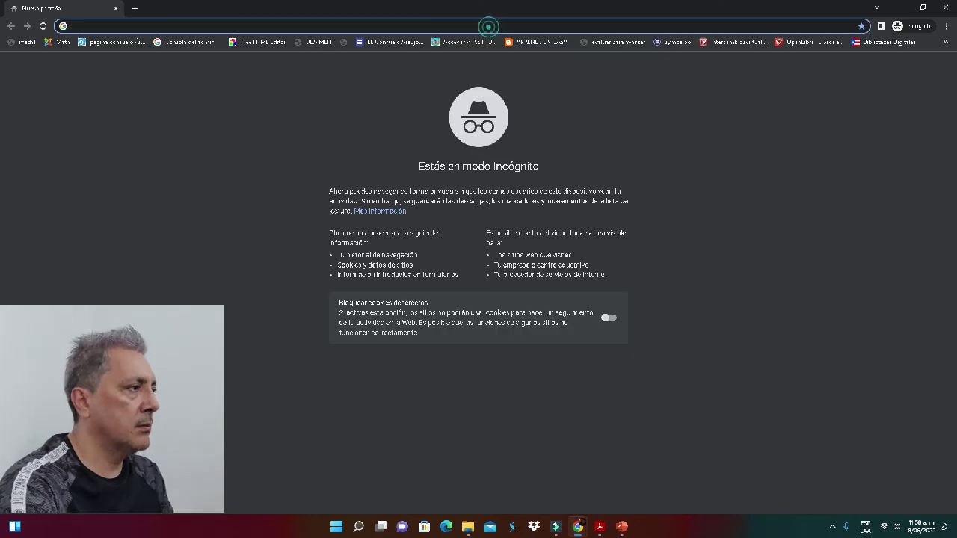
- Paste the DriveToWeb course address into the incognito window and load it
key(ctrl+v)
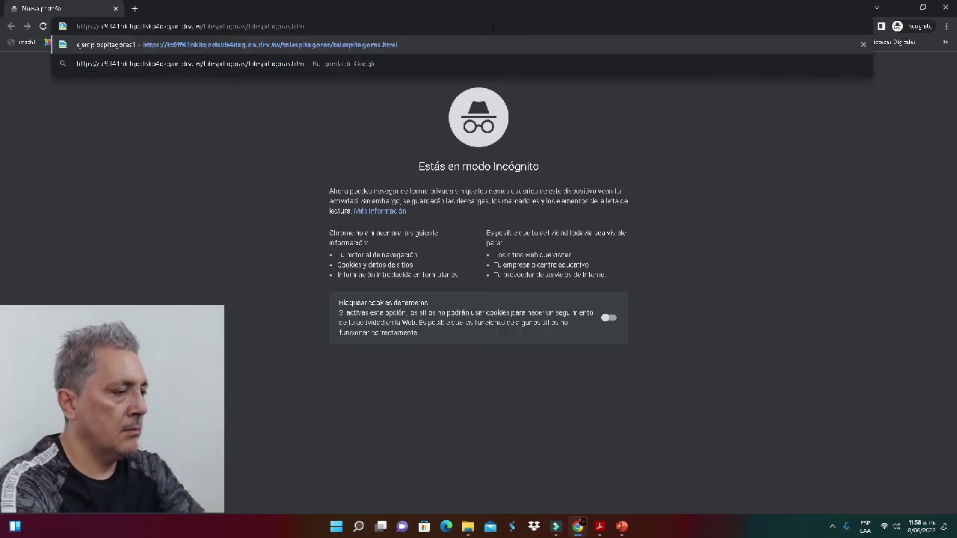
key(Return)
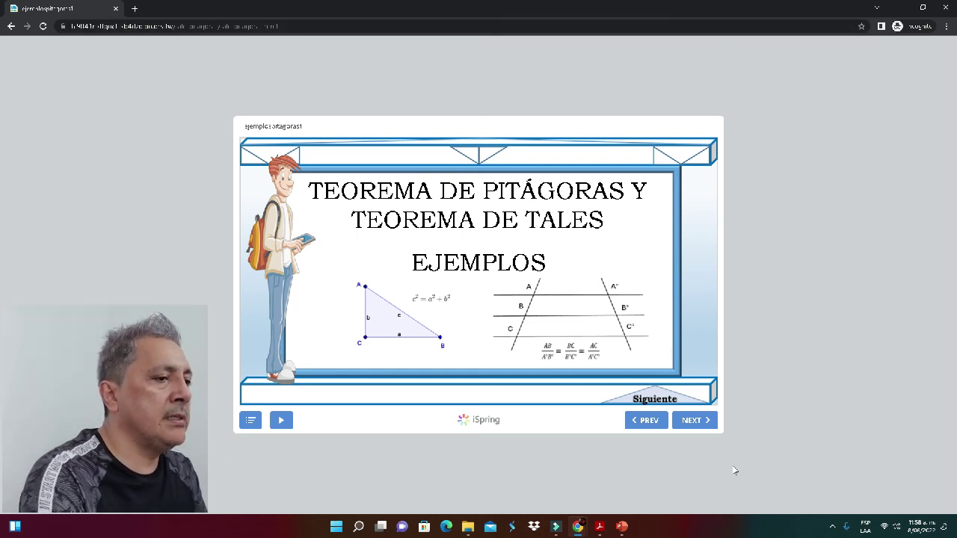
- Step through the Pythagoras example and worked-solution slides to the video slide
click(691, 421)
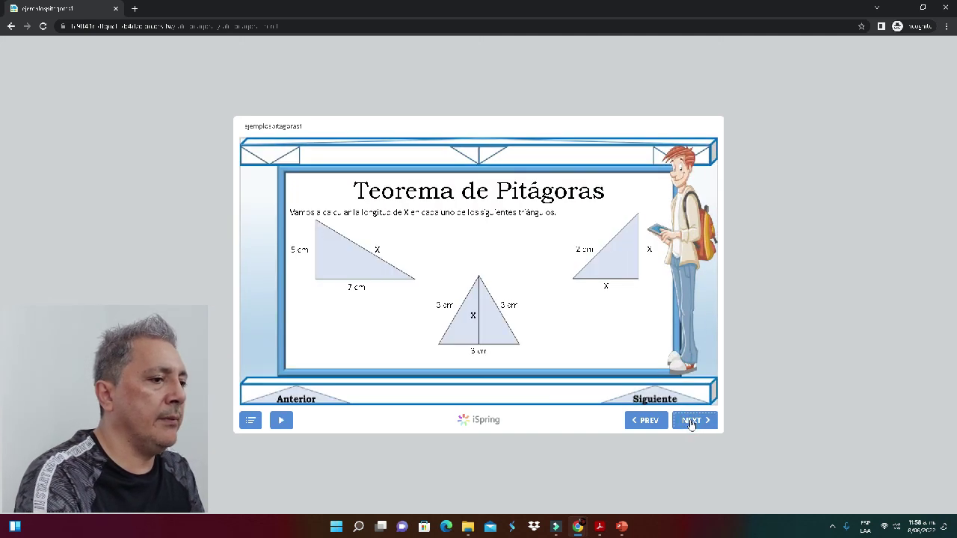
click(691, 422)
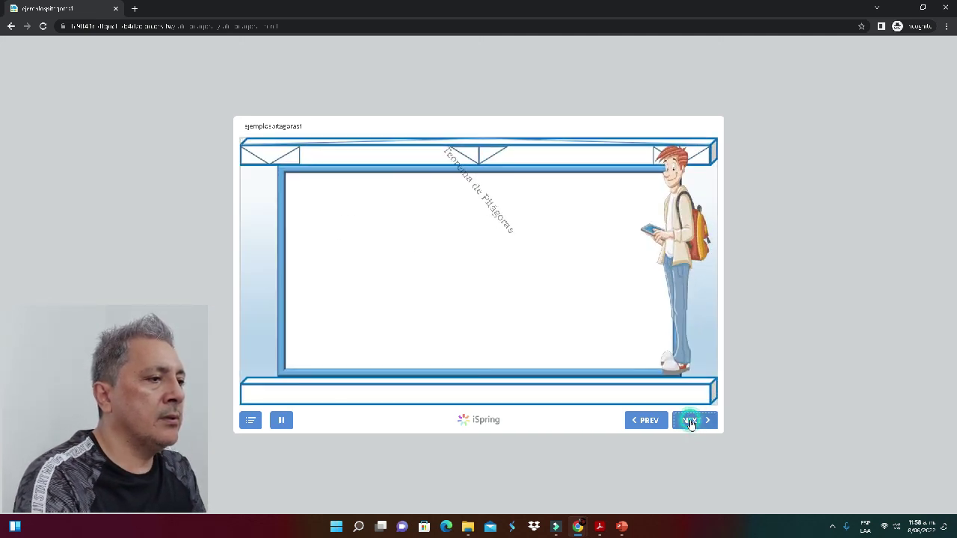
click(691, 421)
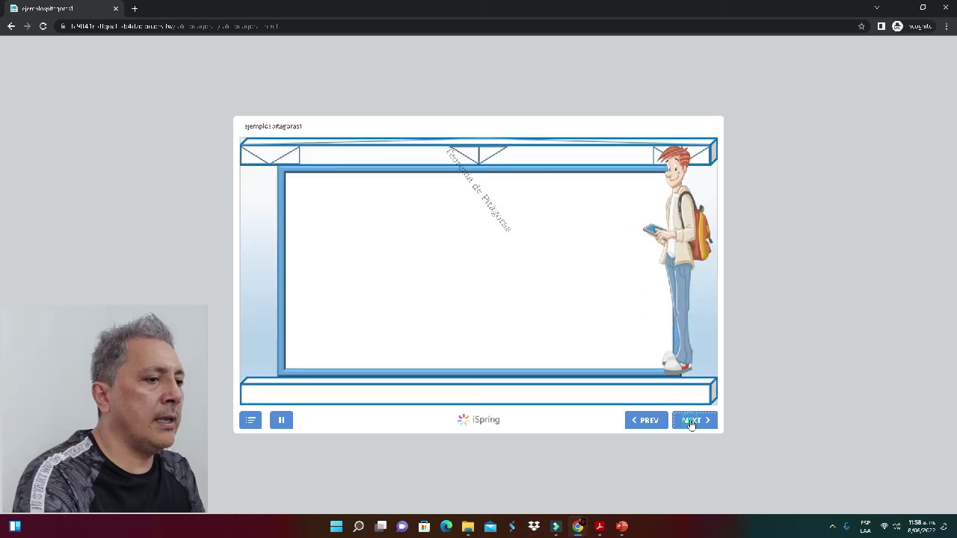
click(690, 421)
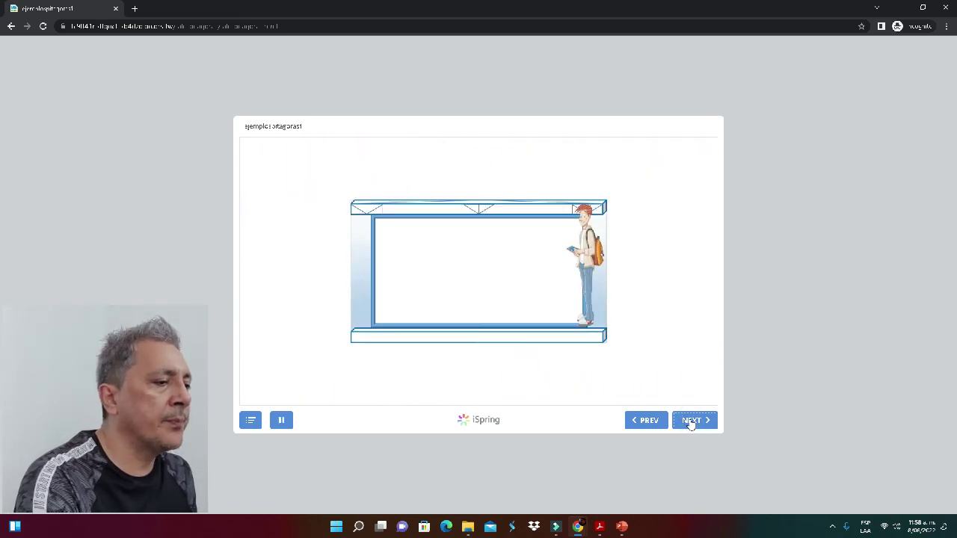
click(691, 422)
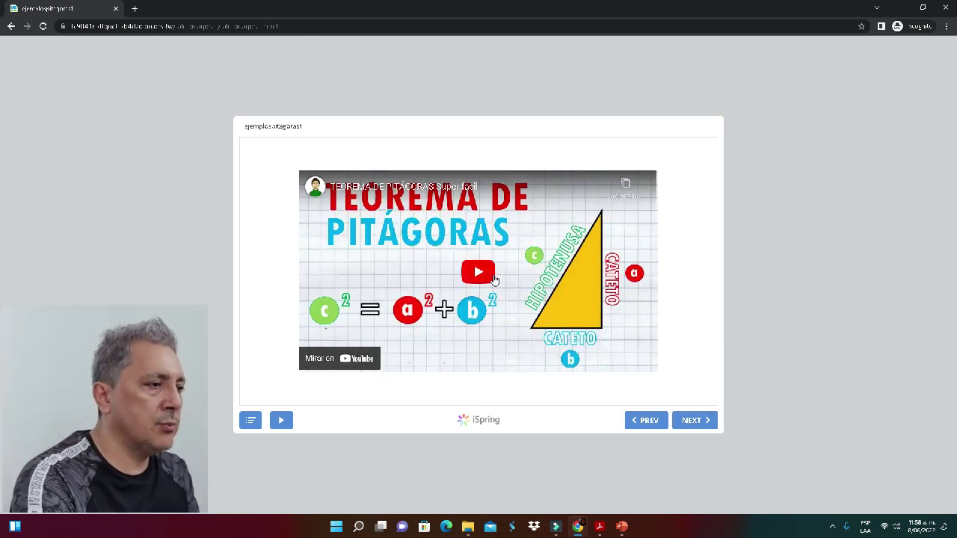
- Play and then pause the embedded Pythagoras YouTube video
click(479, 273)
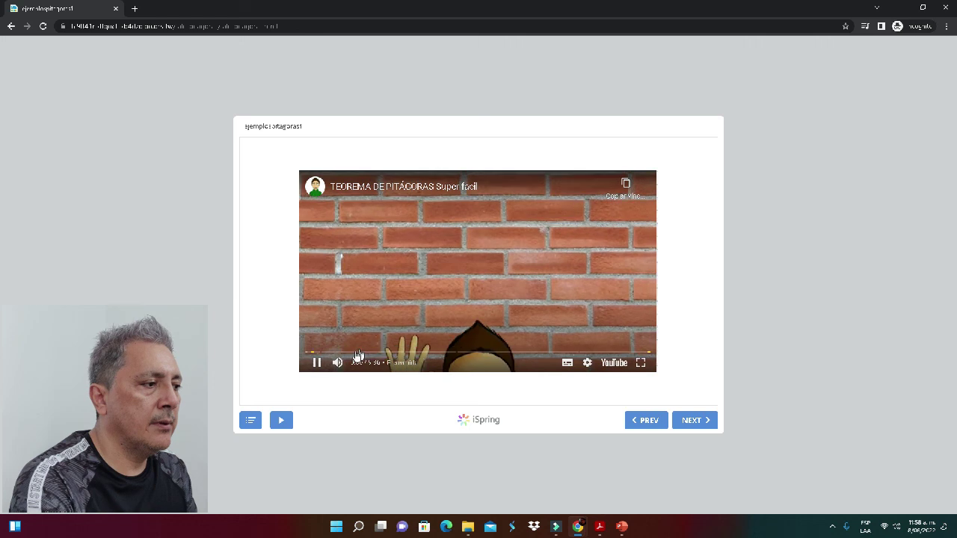
click(317, 364)
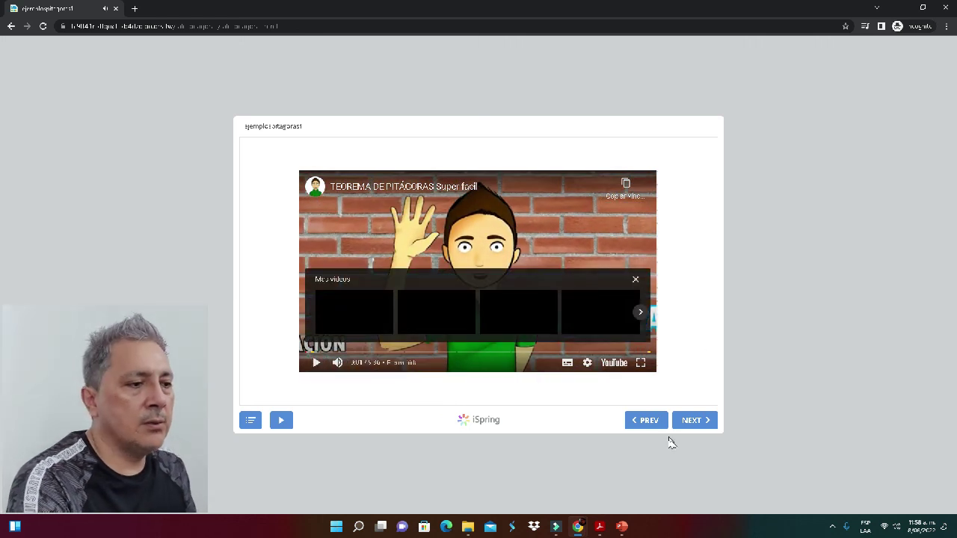
click(692, 422)
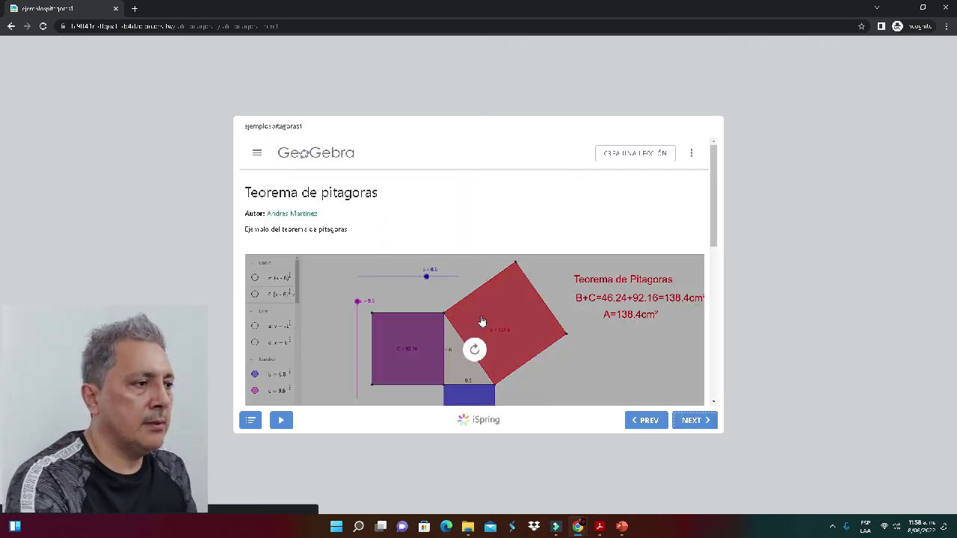
- Start the GeoGebra Pythagoras applet, then advance to the first quiz question
click(474, 349)
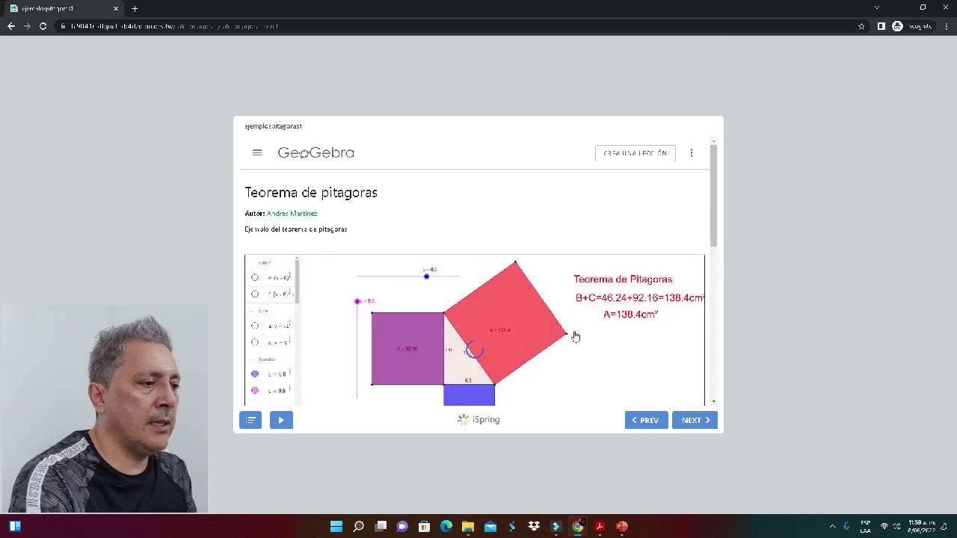
scroll(717, 226, down, 2)
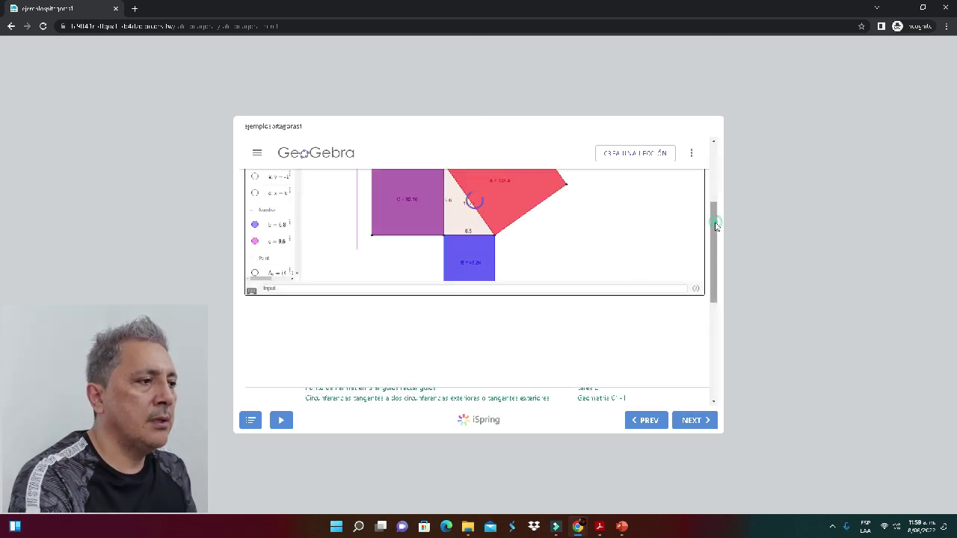
scroll(714, 198, up, 2)
scroll(714, 181, down, 1)
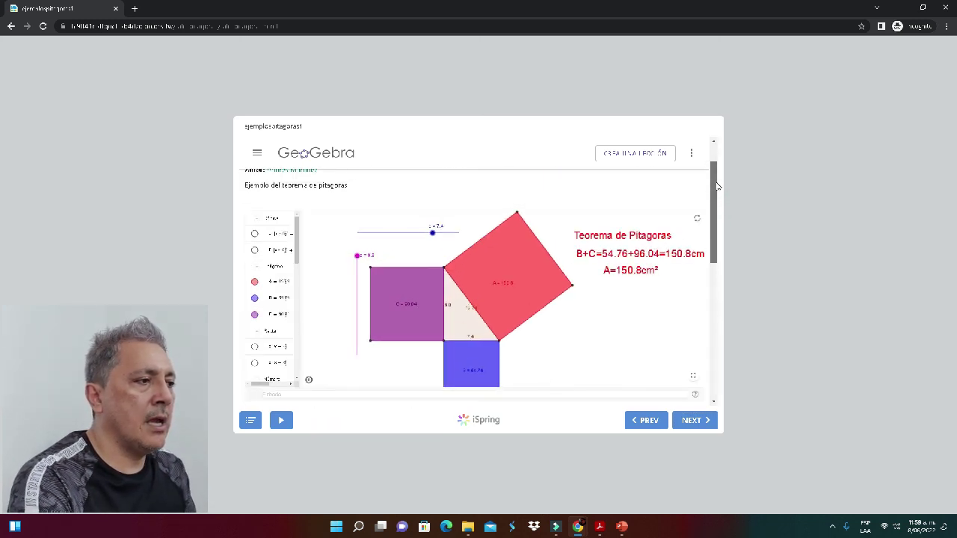
click(688, 424)
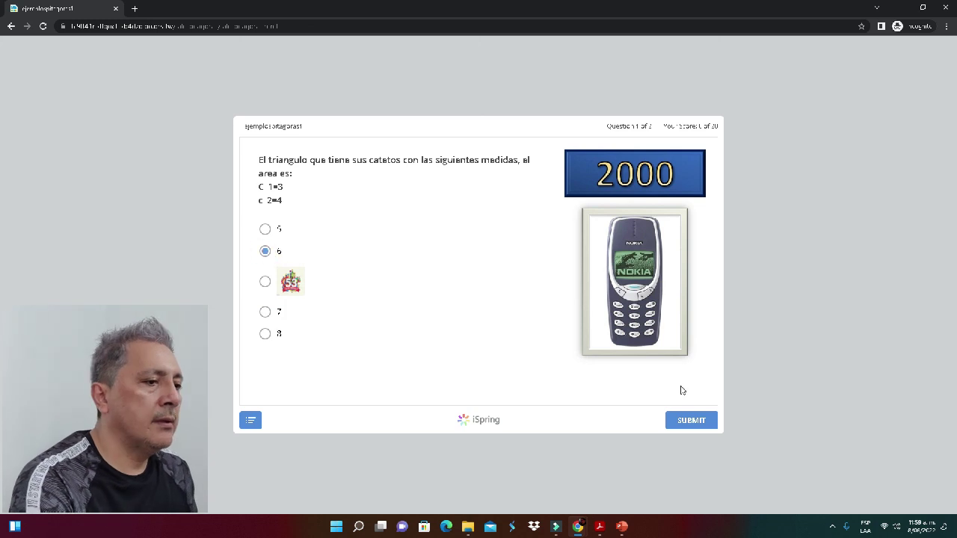
- Submit 6 for question 1 and '24 y 24' for question 2, then view results
click(689, 421)
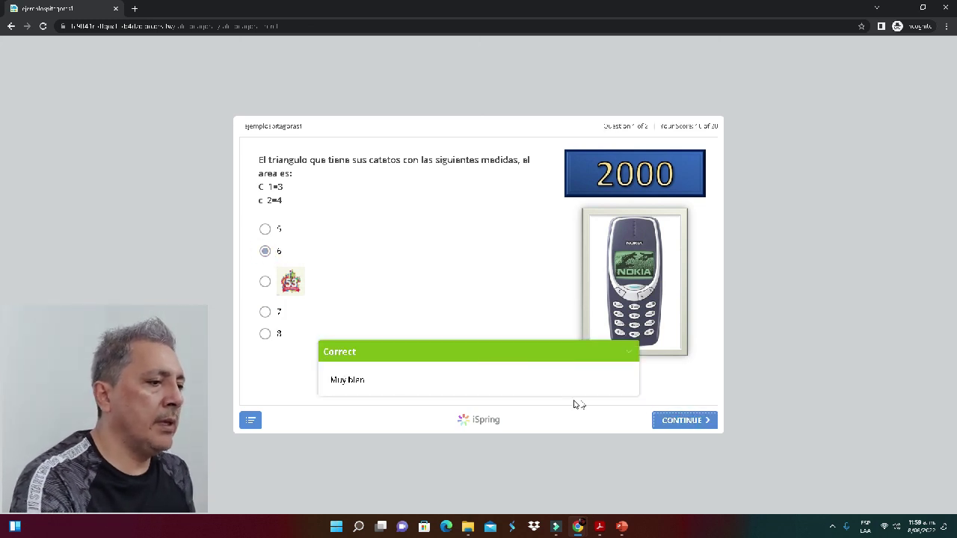
click(680, 422)
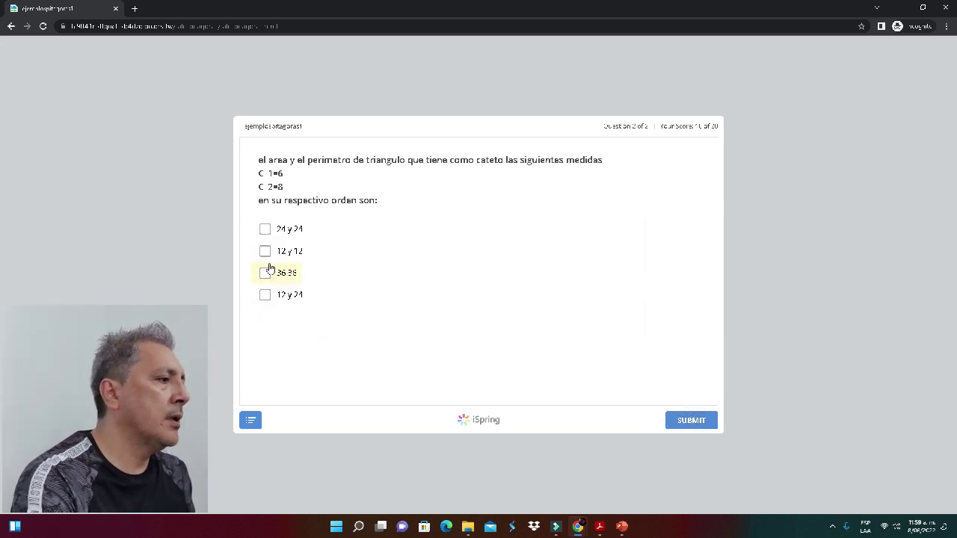
click(265, 229)
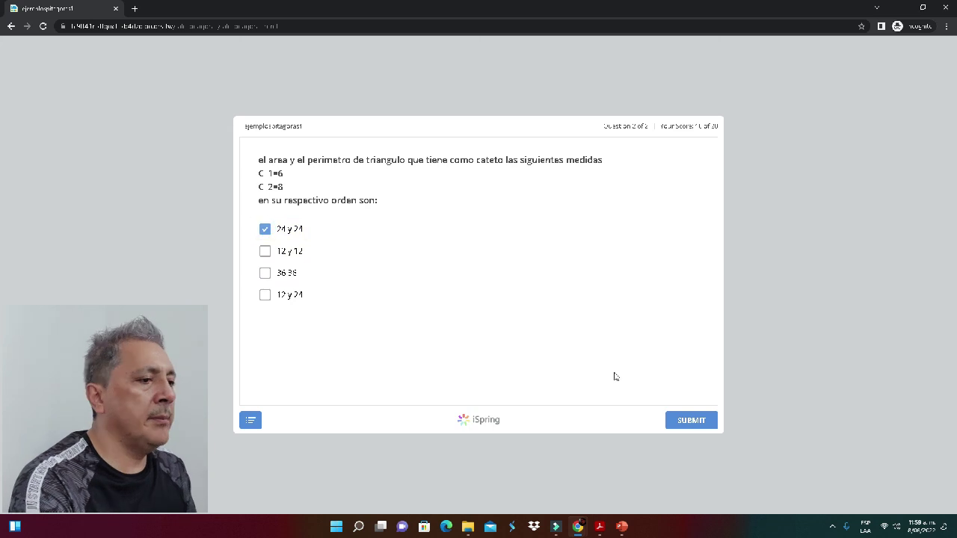
click(687, 421)
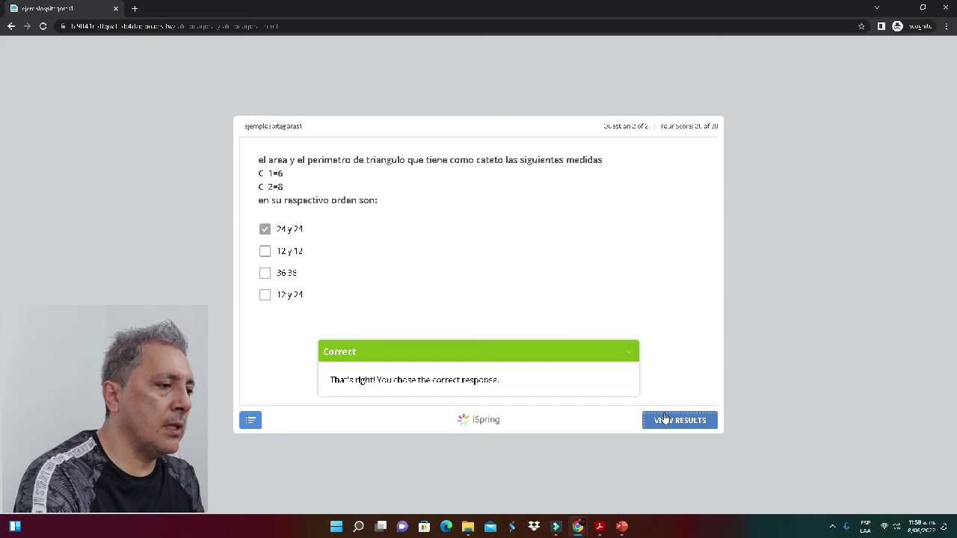
click(666, 418)
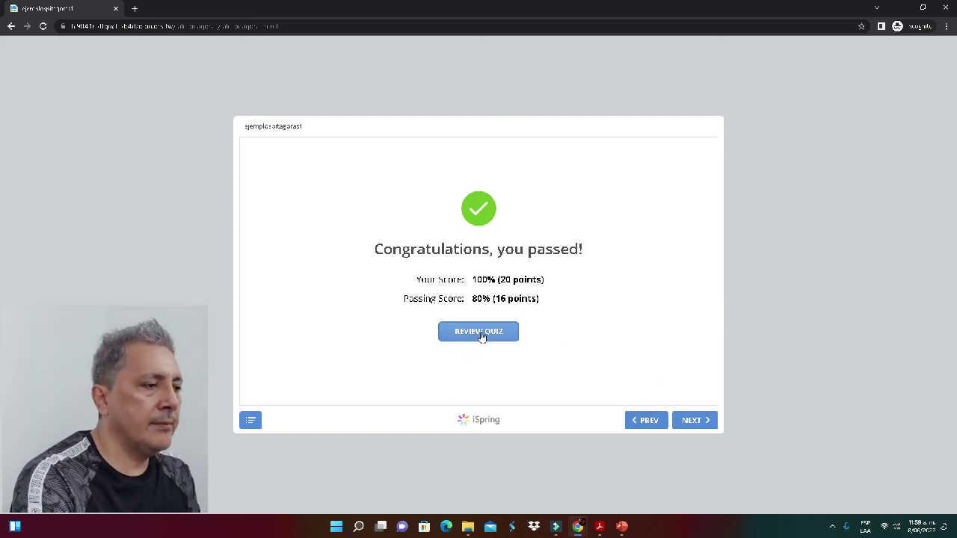
- Review both quiz answers, close the review, and move to the Teorema de Tales slide
click(246, 425)
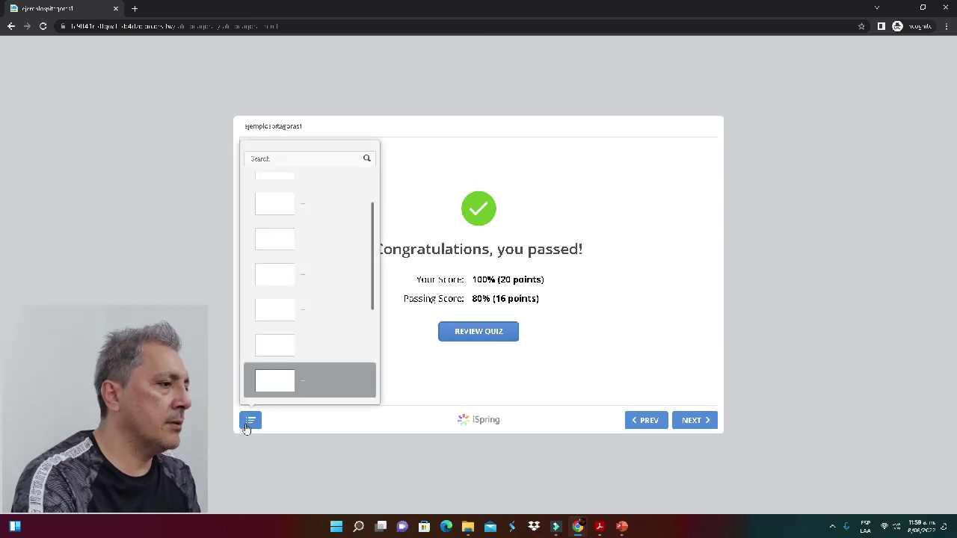
click(492, 333)
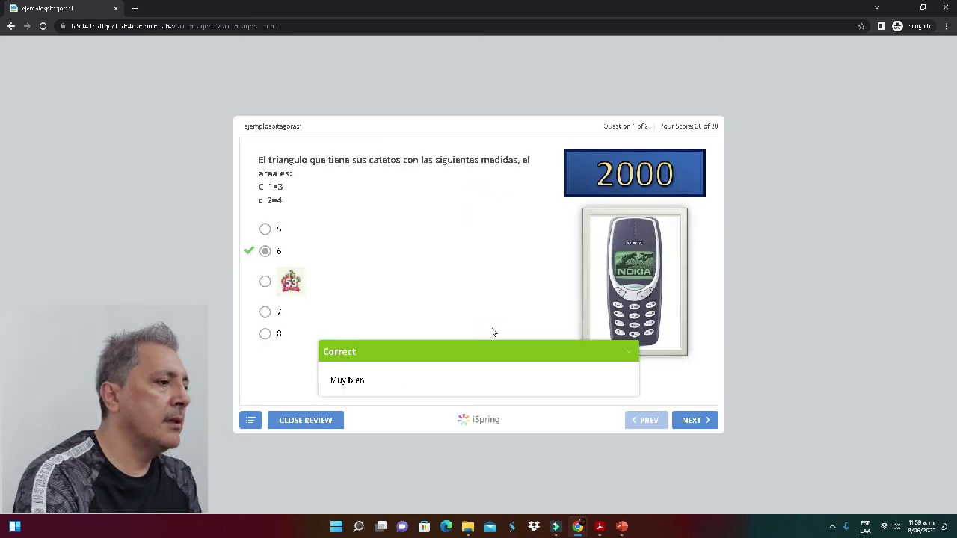
click(700, 420)
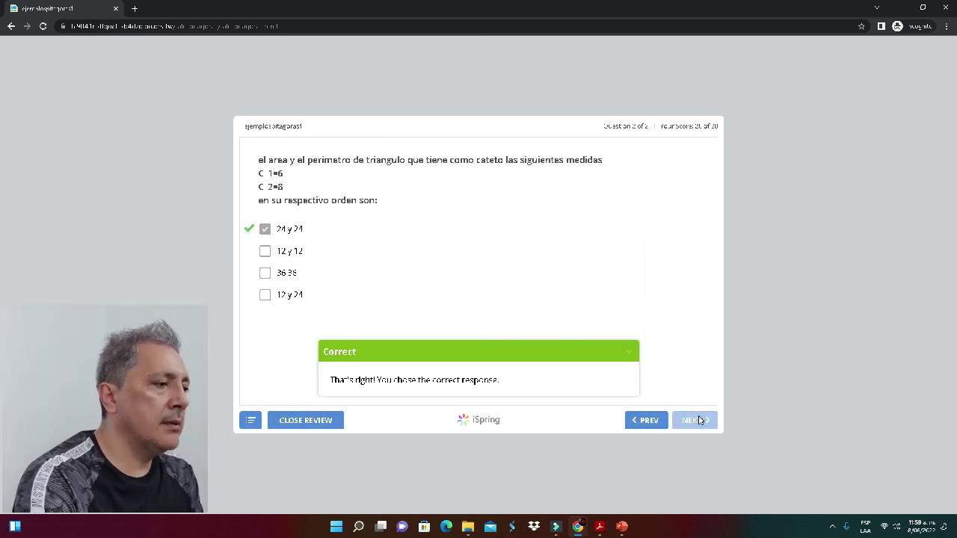
click(313, 423)
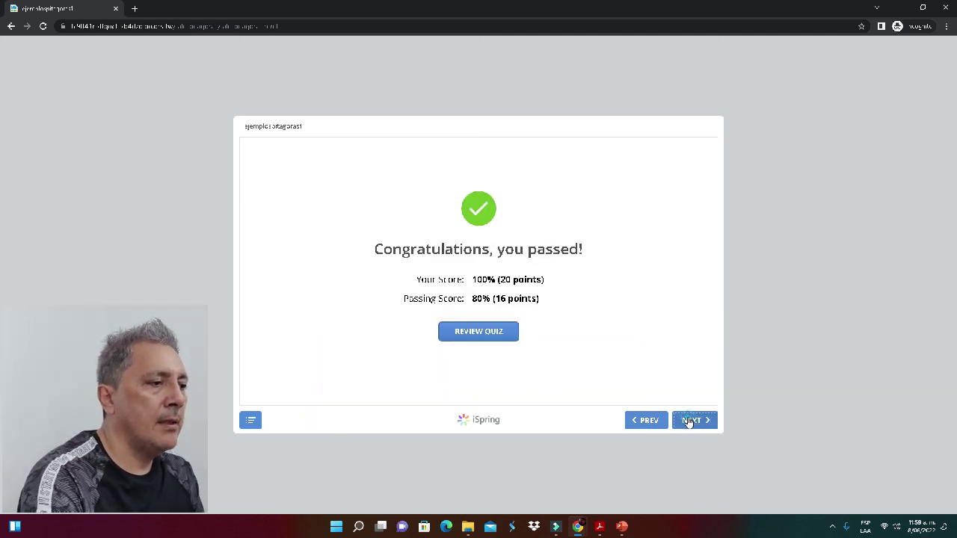
click(691, 420)
- Advance to the embedded 77-page PDF guide and scroll down to its page 7
click(696, 421)
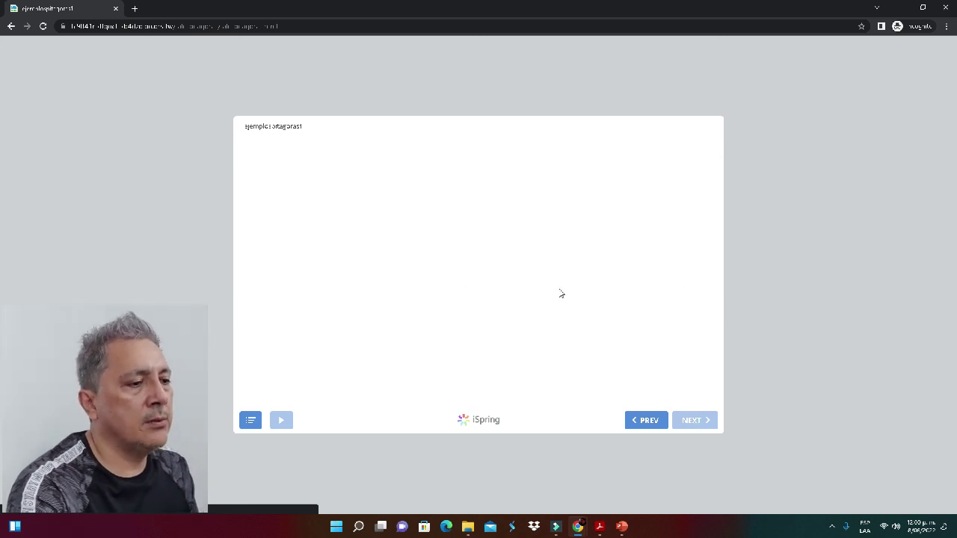
scroll(556, 288, down, 4)
scroll(556, 288, down, 5)
scroll(555, 288, down, 5)
scroll(556, 288, down, 5)
scroll(556, 288, down, 5)
scroll(555, 288, down, 5)
scroll(556, 288, down, 3)
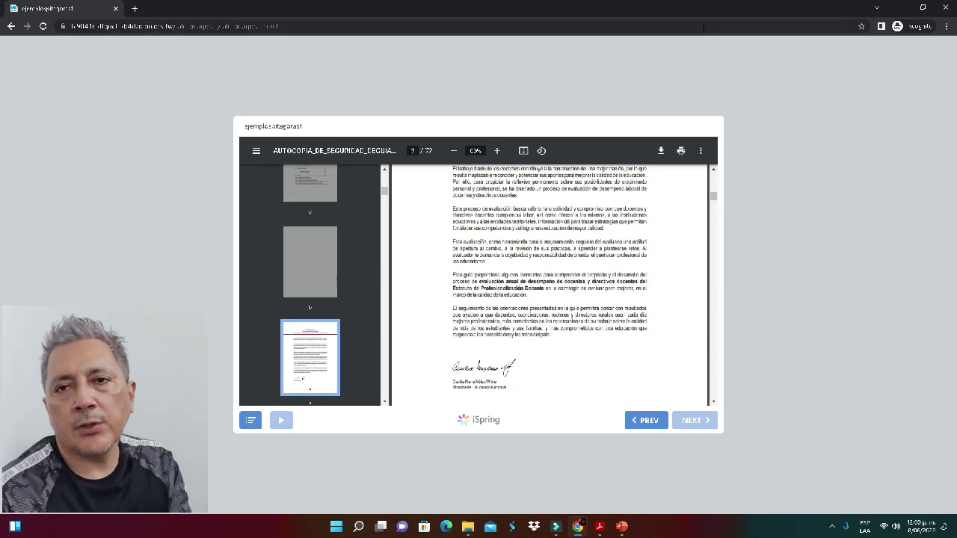